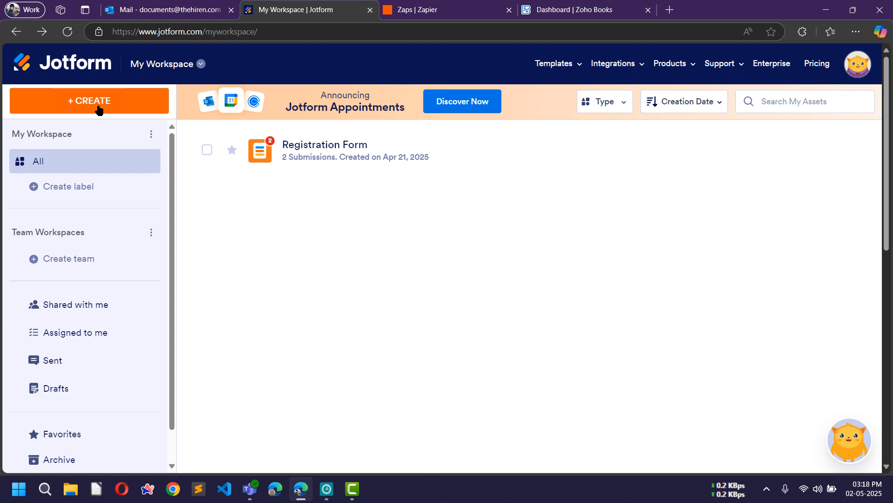
Step: Create a new form from the Product Order Form template in the Order Forms category
left_click(87, 106)
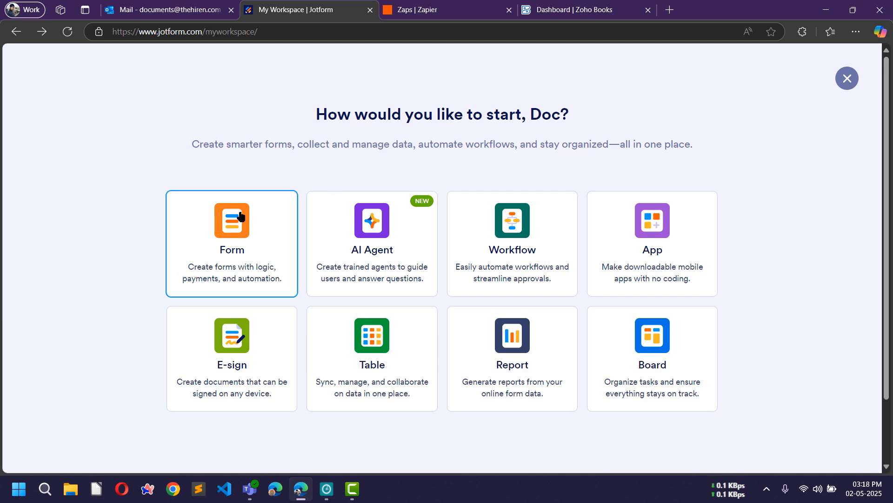
left_click(242, 250)
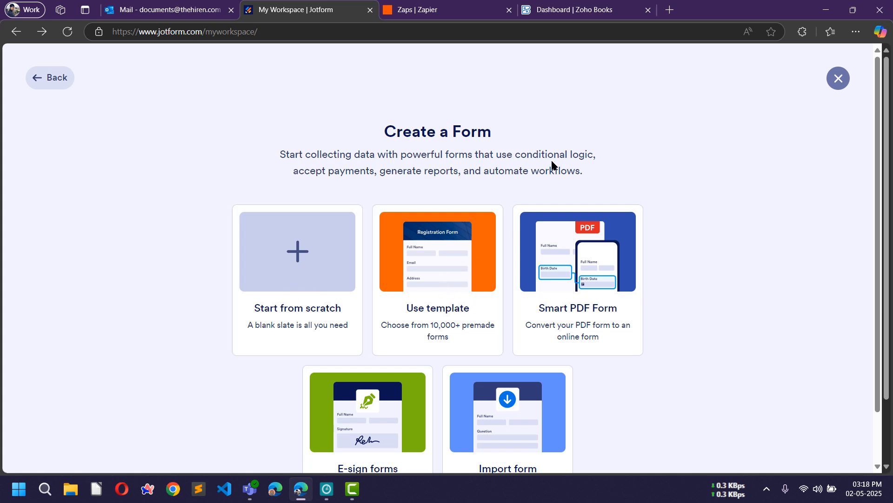
left_click(446, 283)
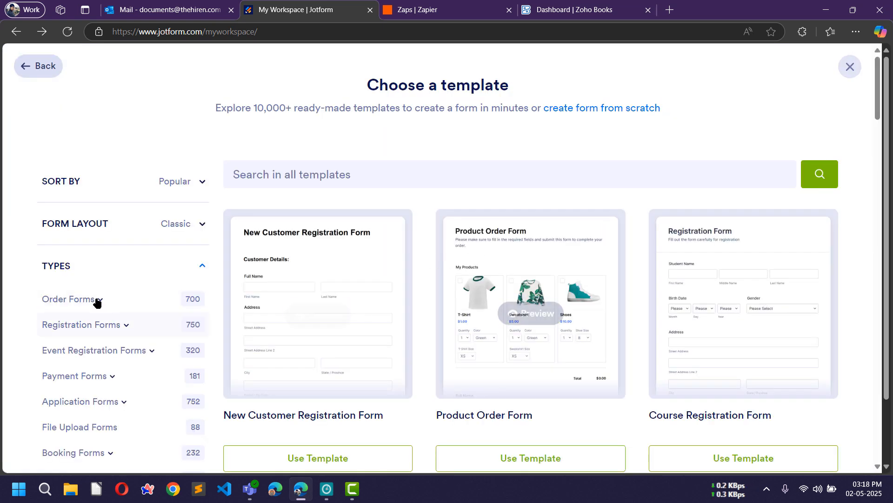
left_click(75, 300)
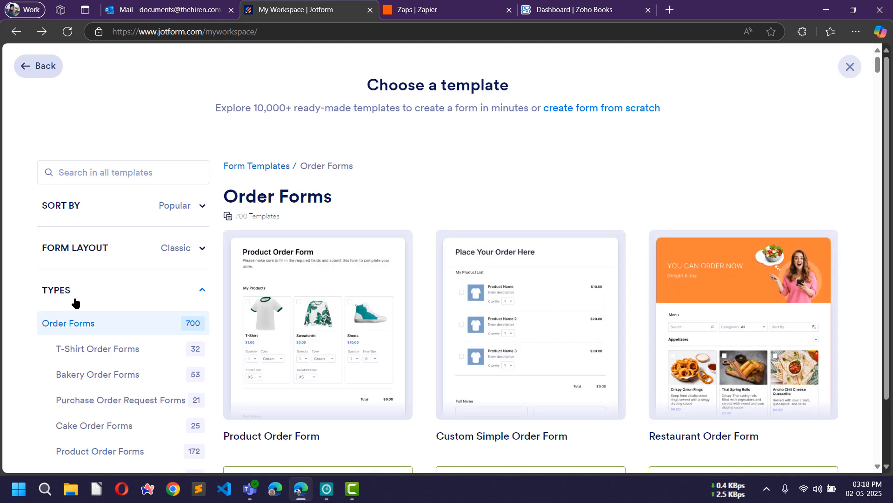
scroll(416, 148, "down", 1)
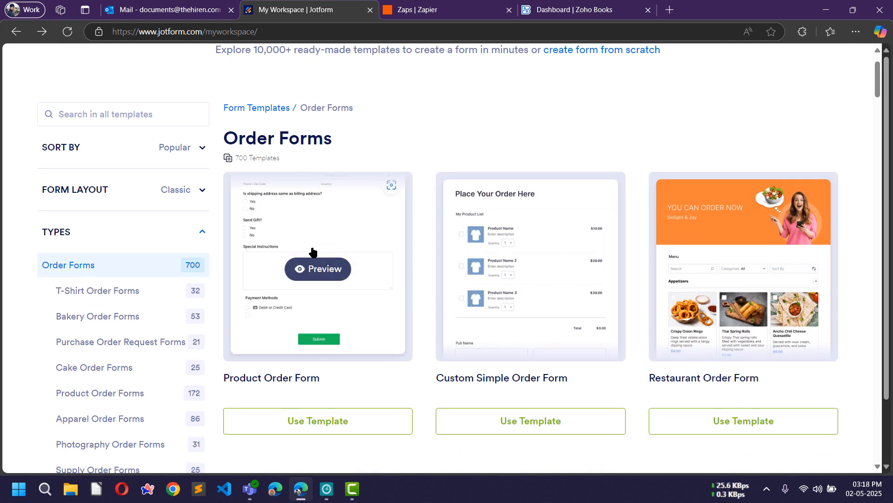
left_click(344, 296)
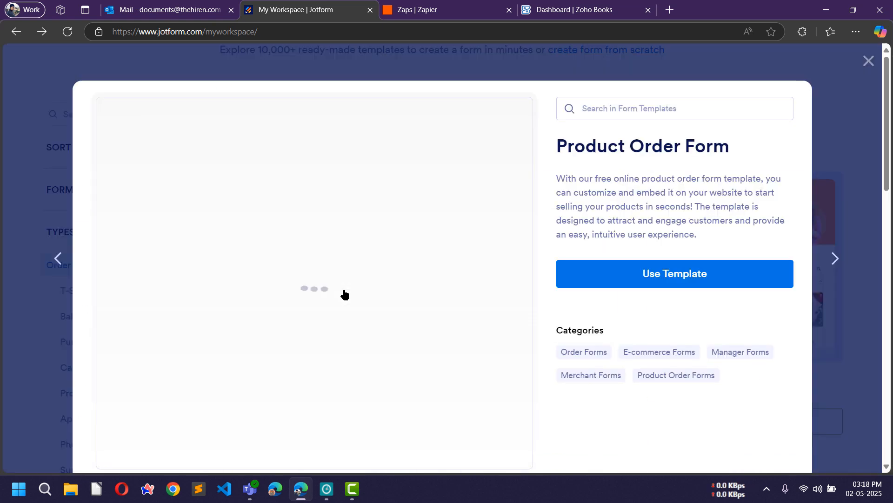
left_click(665, 281)
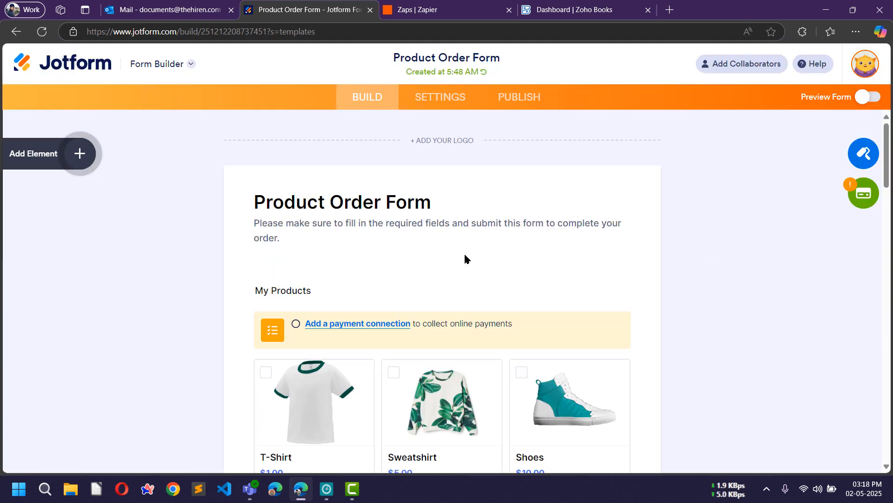
Step: Look over the template's layout and its heading text
scroll(357, 213, "down", 3)
scroll(353, 216, "up", 3)
left_click_drag(250, 224, 307, 239)
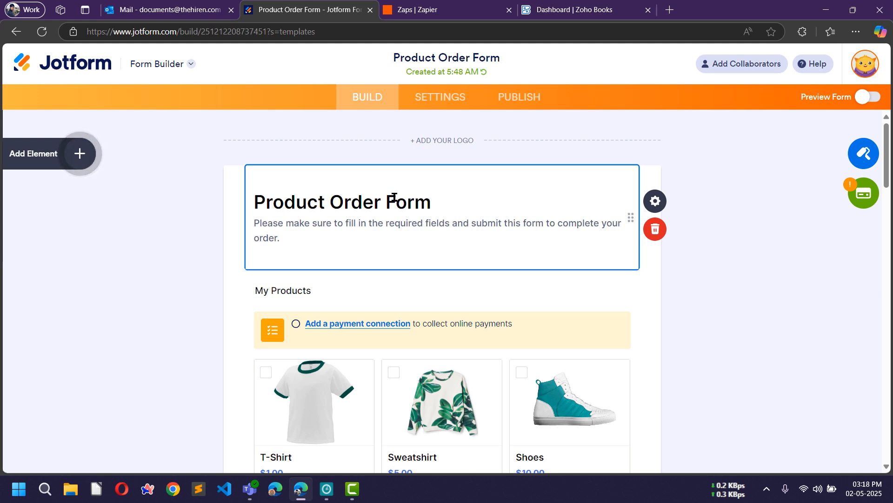
left_click(777, 239)
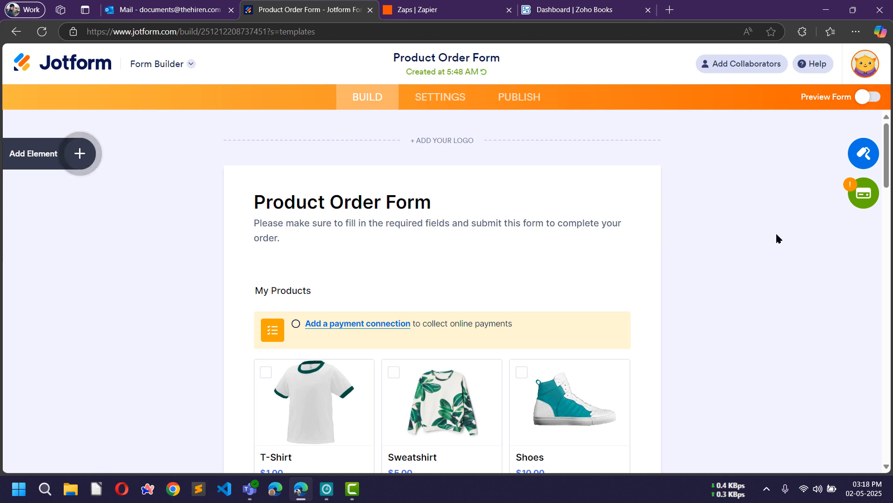
left_click(330, 202)
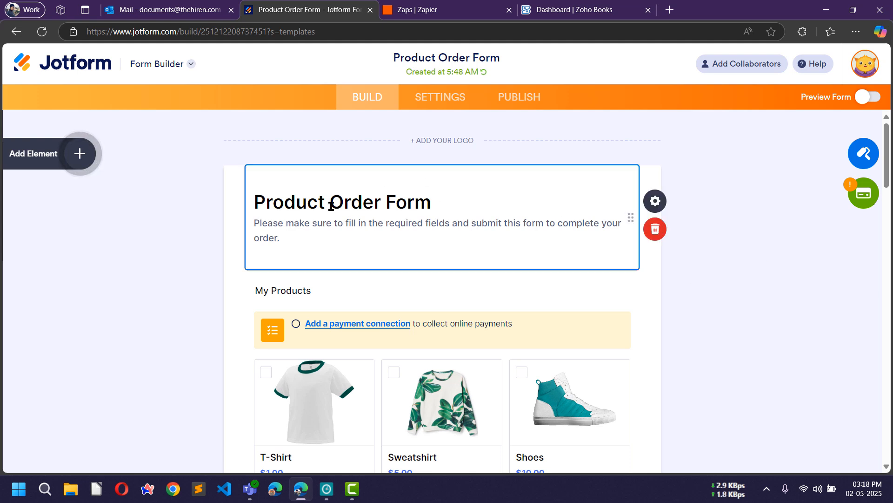
double_click(363, 204)
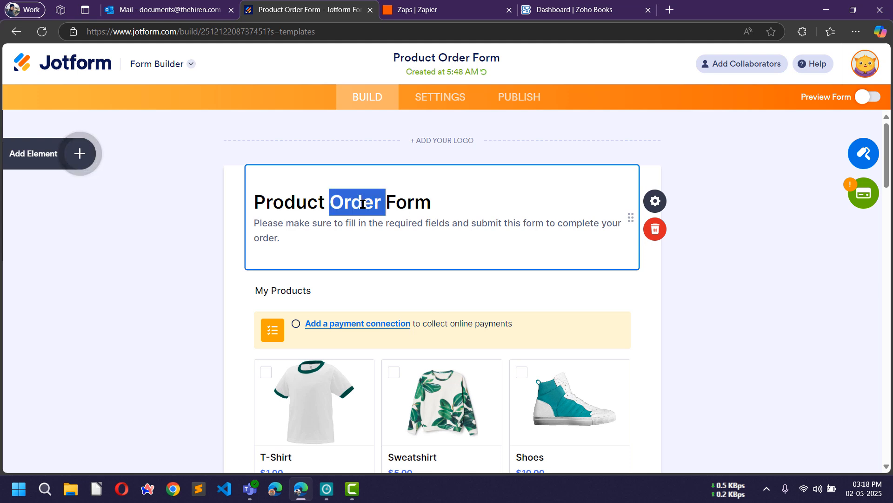
left_click(284, 209)
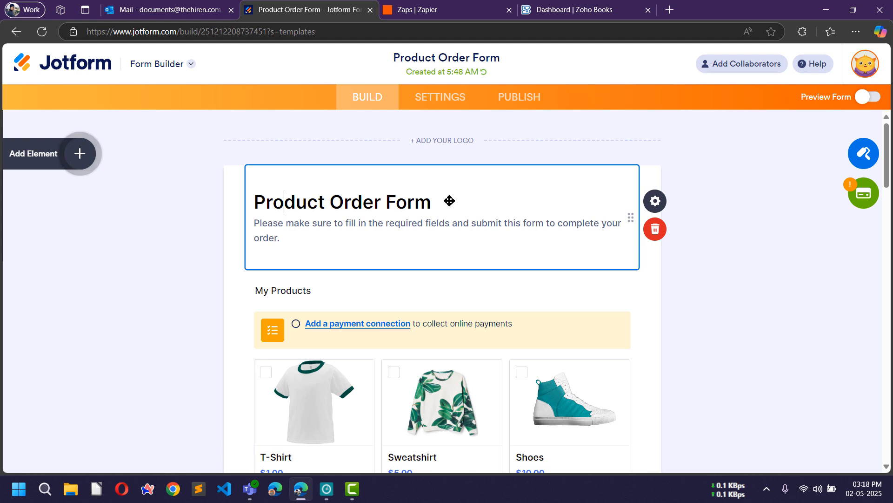
left_click(770, 229)
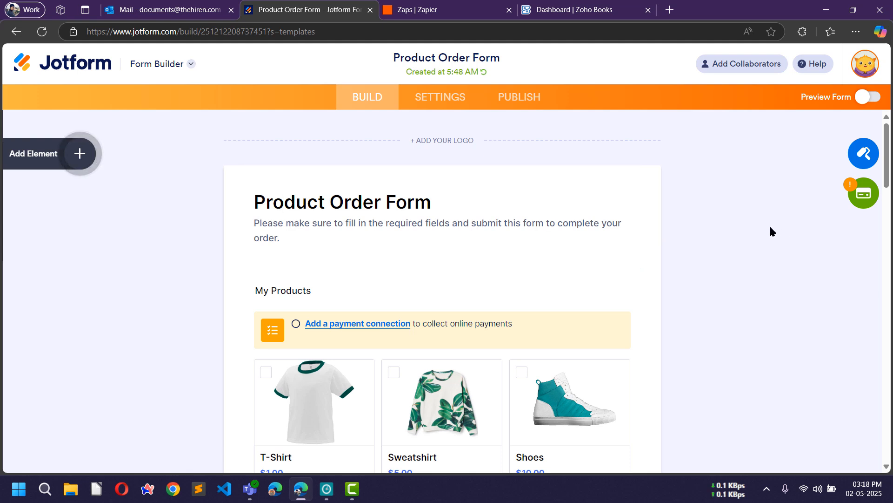
Step: Add a blank fourth product to the My Products list and delete it again
scroll(730, 235, "down", 5)
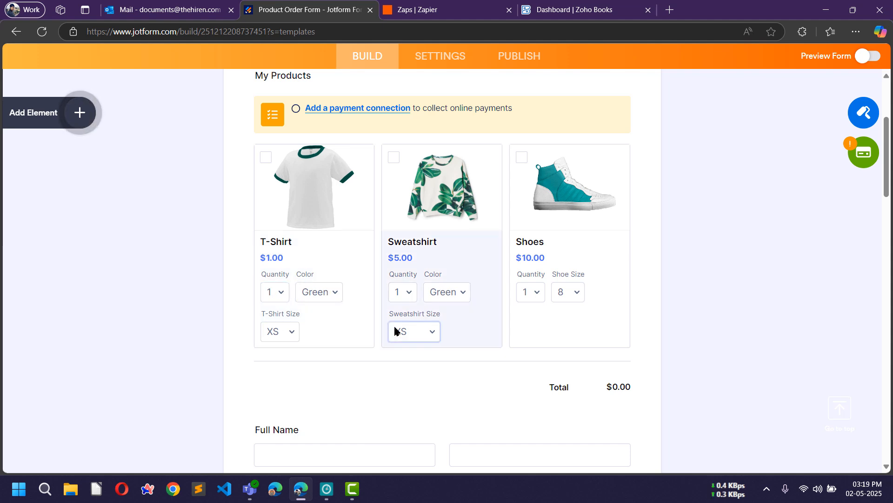
left_click(476, 235)
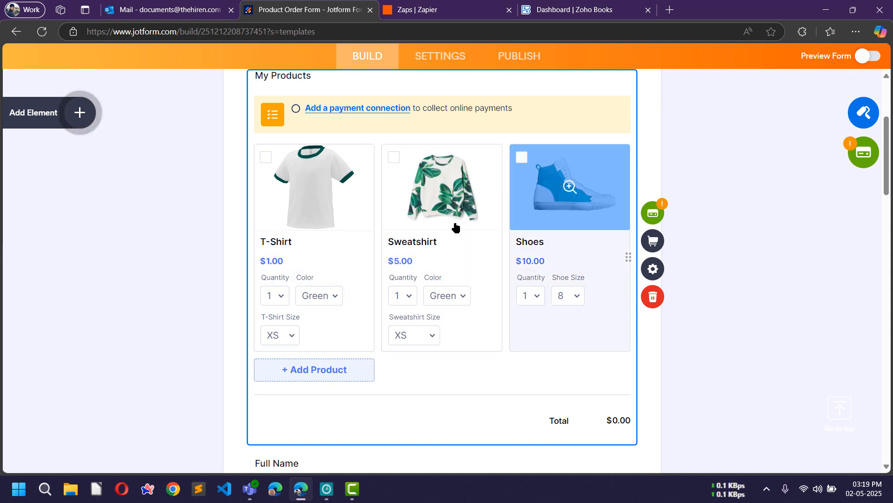
left_click(289, 373)
scroll(376, 323, "down", 3)
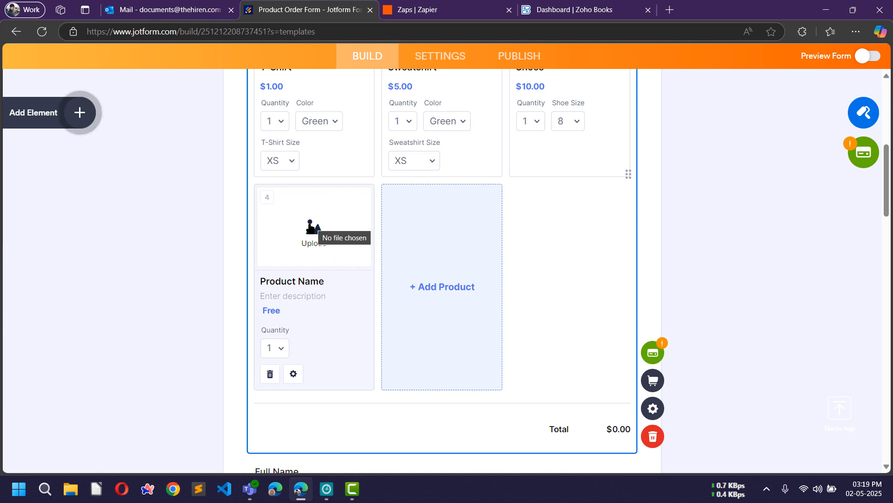
left_click(270, 375)
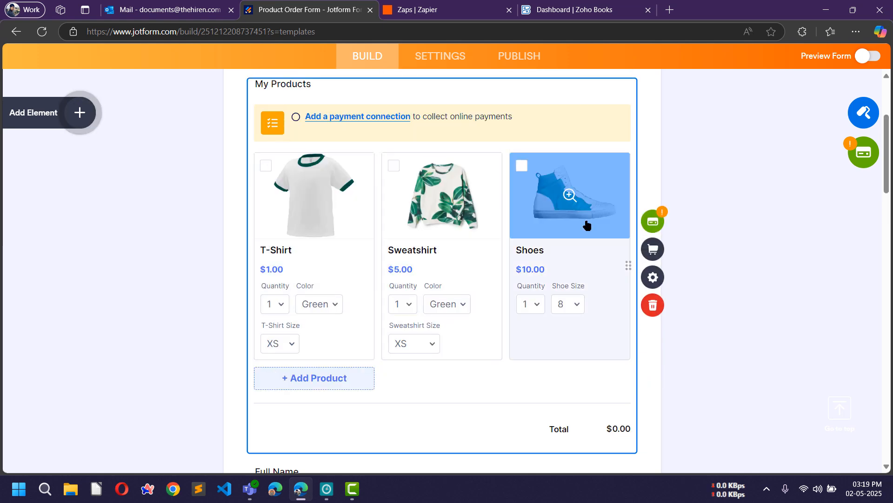
Step: Review the name, e-mail, contact number and billing address fields of the form
scroll(729, 221, "down", 5)
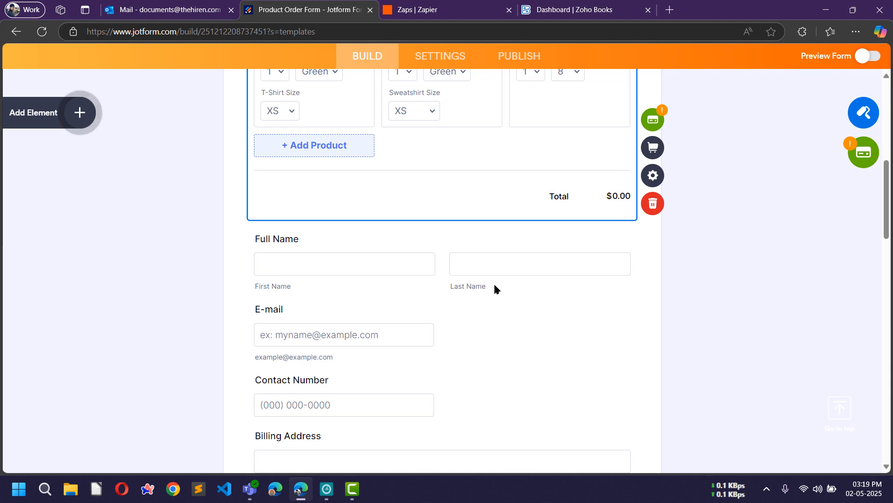
scroll(446, 242, "down", 3)
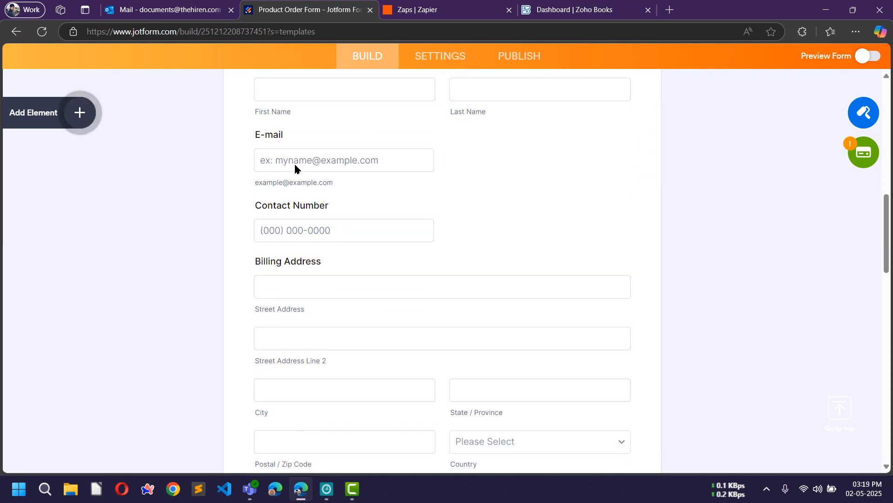
left_click(315, 239)
left_click(199, 294)
scroll(203, 290, "down", 1)
scroll(203, 293, "down", 2)
left_click(303, 167)
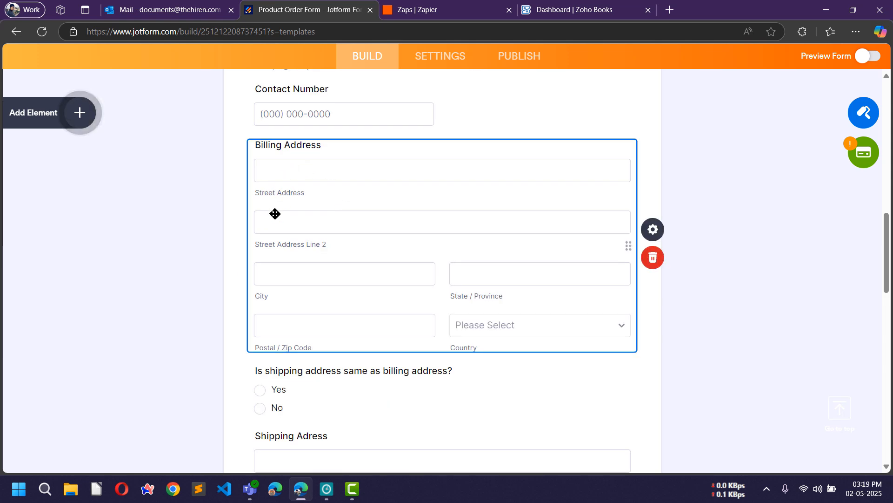
scroll(194, 285, "down", 3)
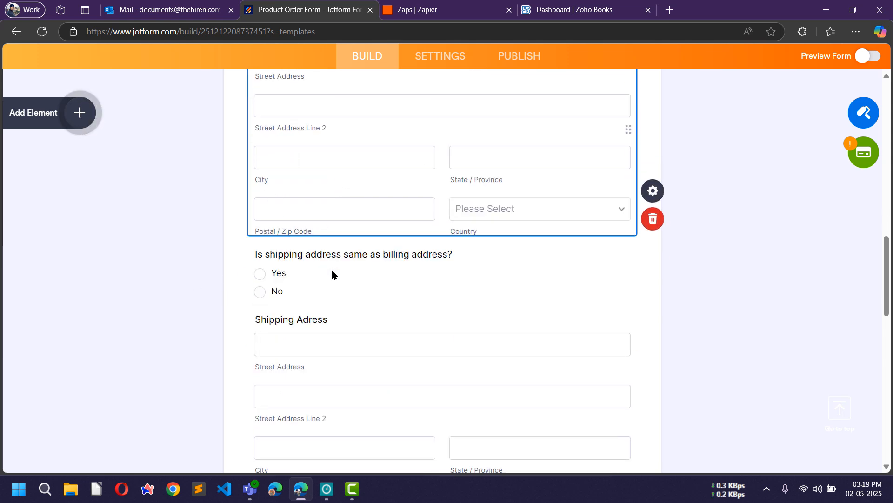
Step: Delete the question about matching shipping and billing addresses and the shipping address field
left_click(330, 267)
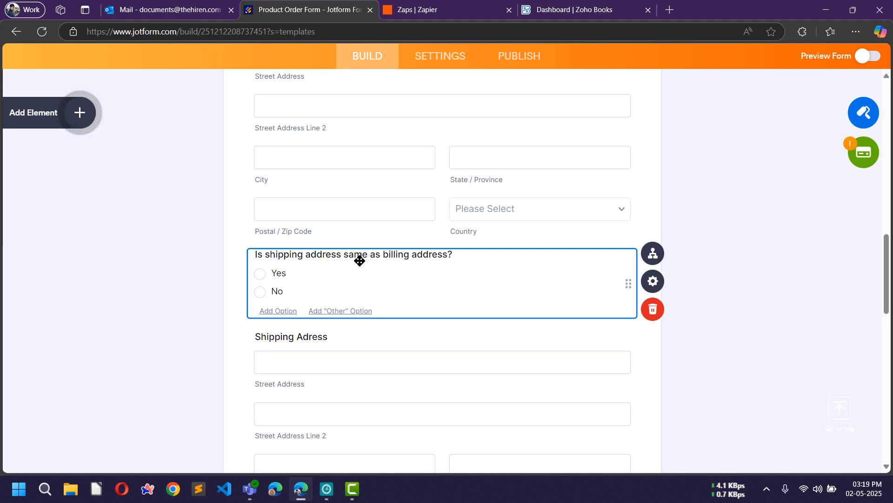
left_click(655, 310)
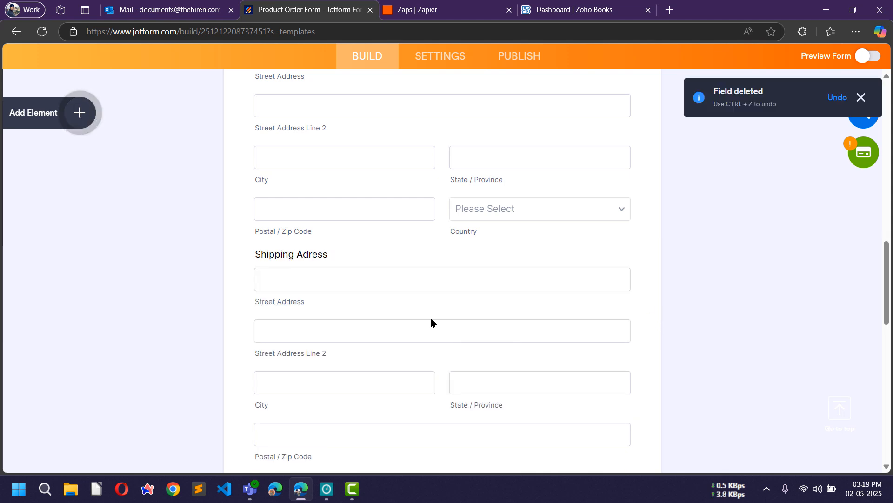
left_click(430, 316)
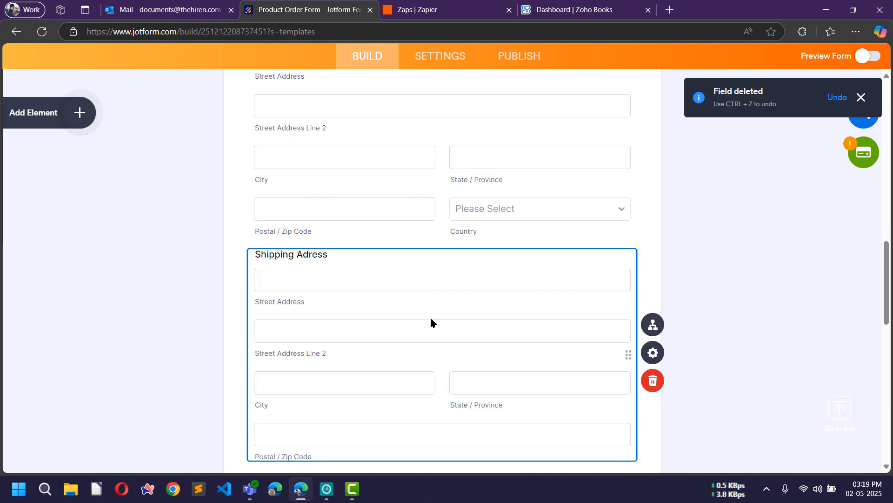
left_click(653, 380)
Step: Delete the Send Gift?, Recipient's Full Name, Gift Message and Special Instructions fields
left_click(325, 269)
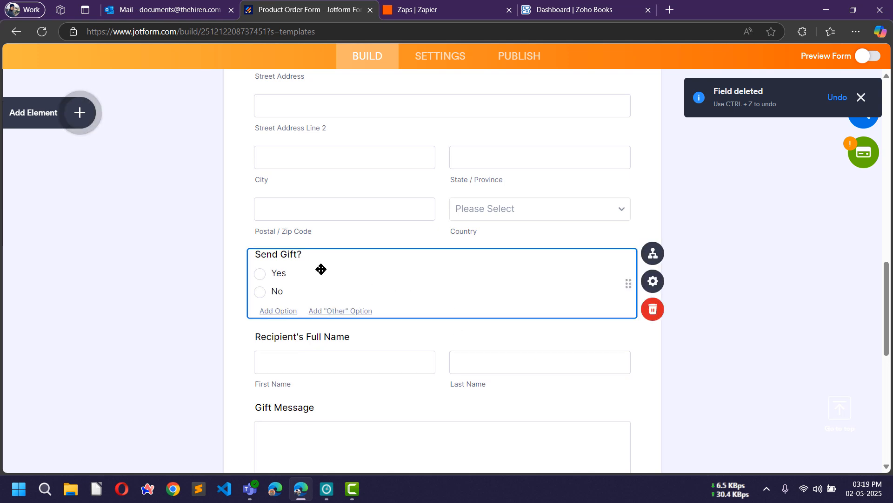
left_click(651, 310)
left_click(337, 282)
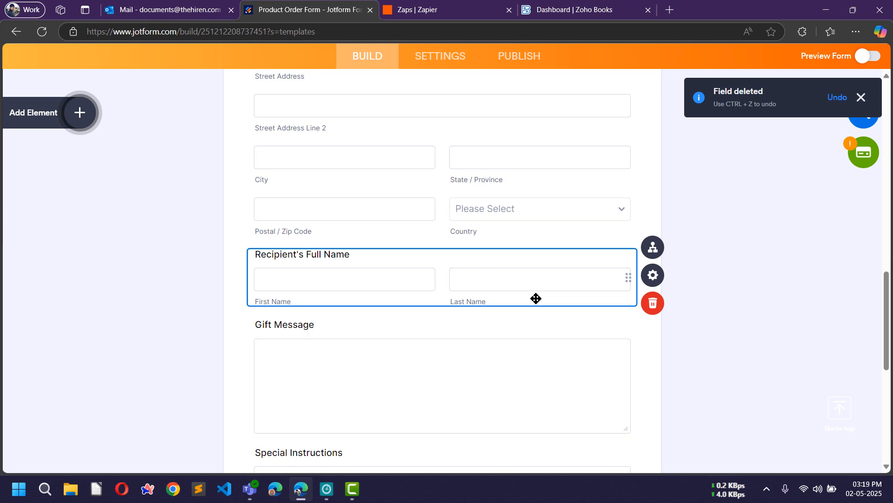
left_click(655, 303)
left_click(525, 344)
left_click(653, 338)
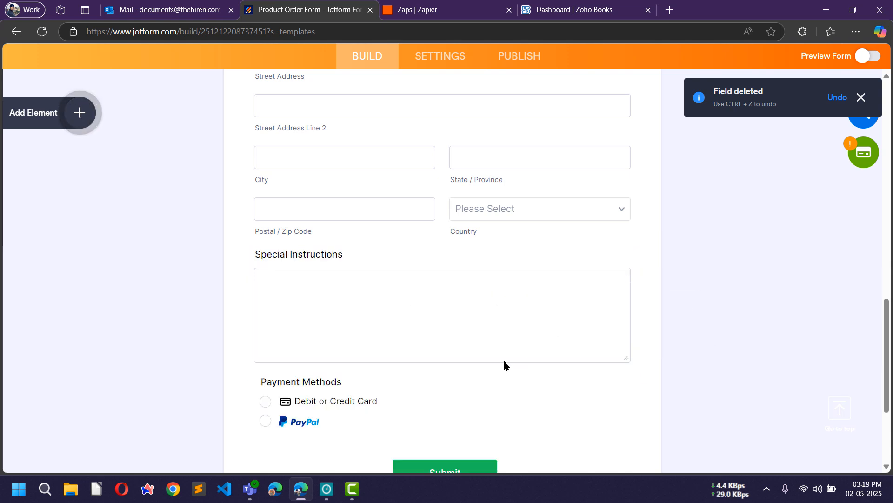
left_click(417, 333)
left_click(647, 327)
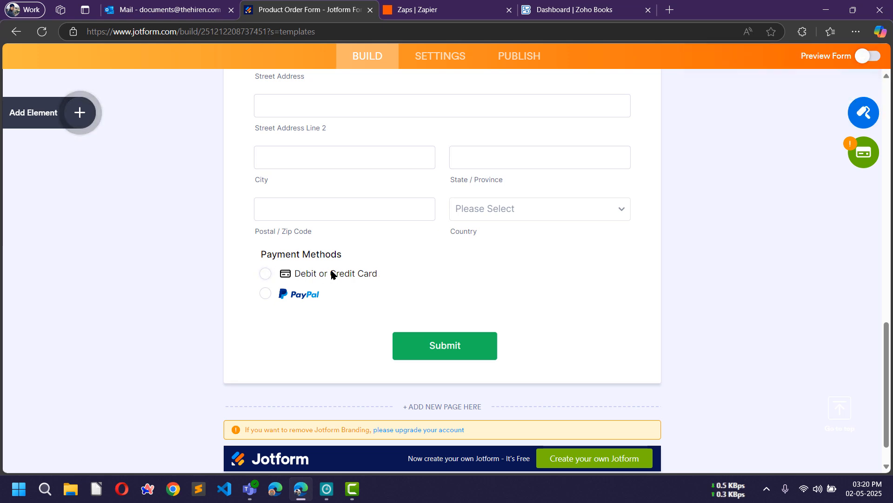
Step: Remove the PayPal payment connection from the form and check the form's end
left_click(860, 158)
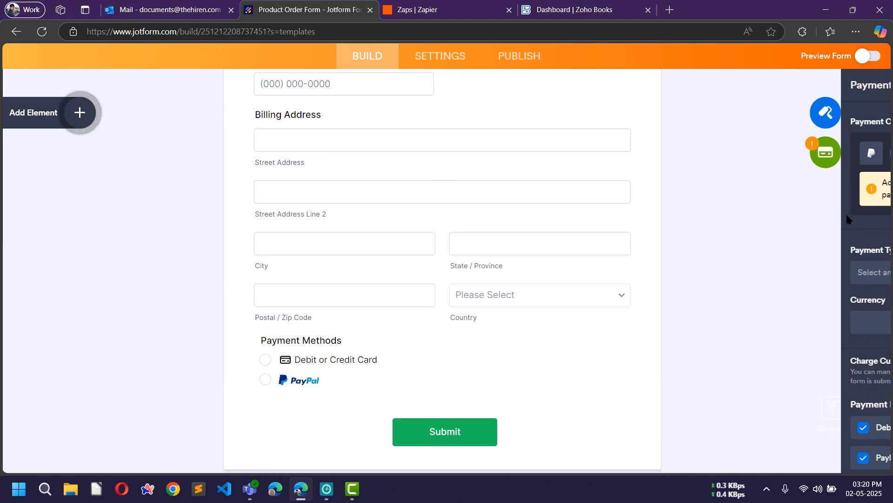
left_click(857, 154)
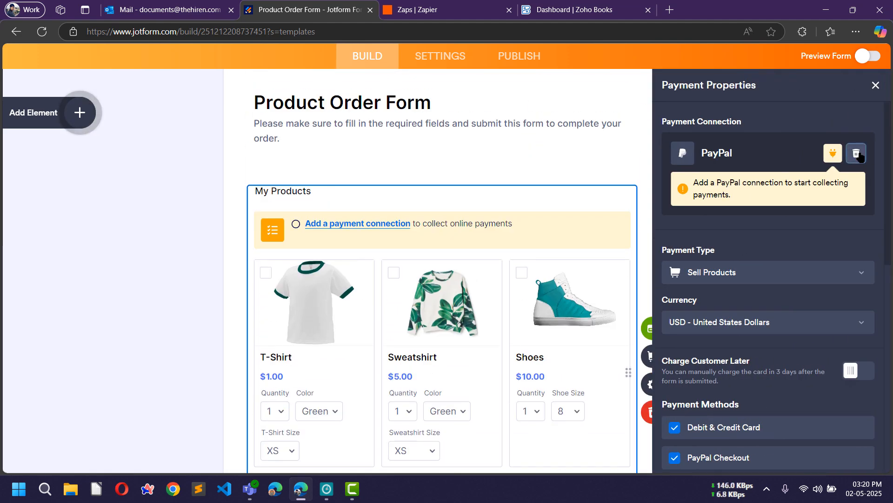
left_click(875, 86)
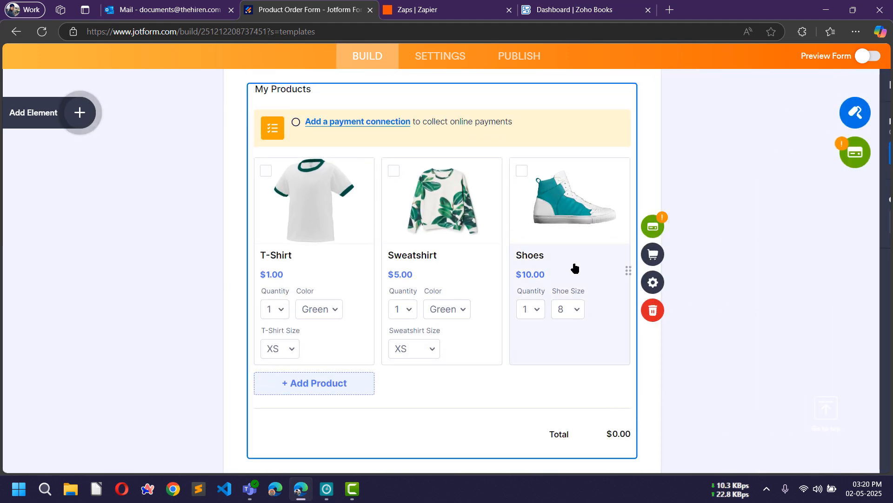
scroll(575, 265, "down", 15)
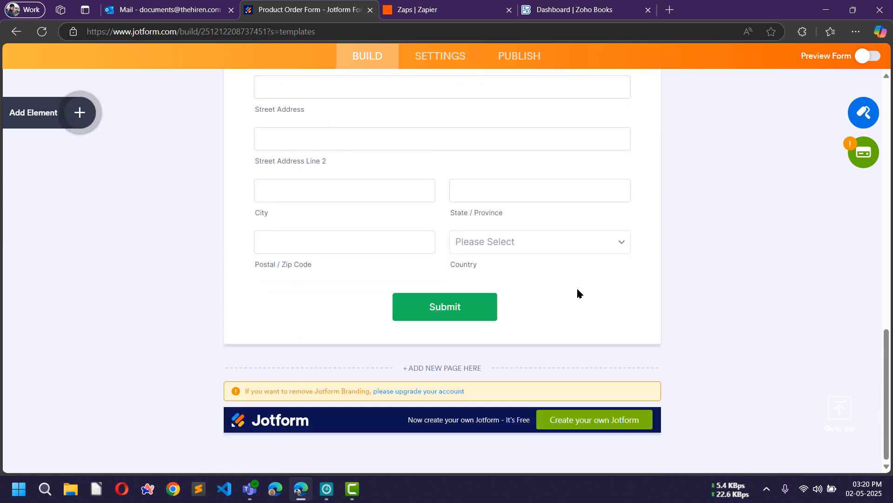
Step: Preview the edited order form and look through its fields
scroll(577, 288, "up", 15)
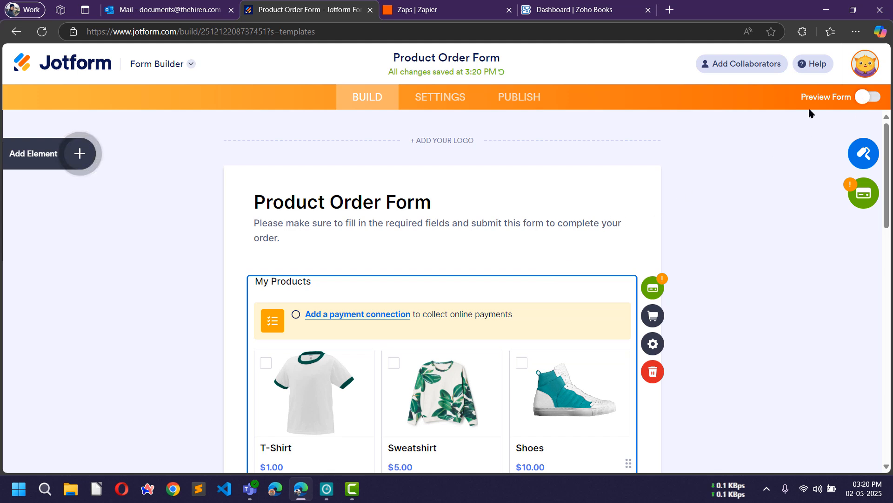
left_click(870, 99)
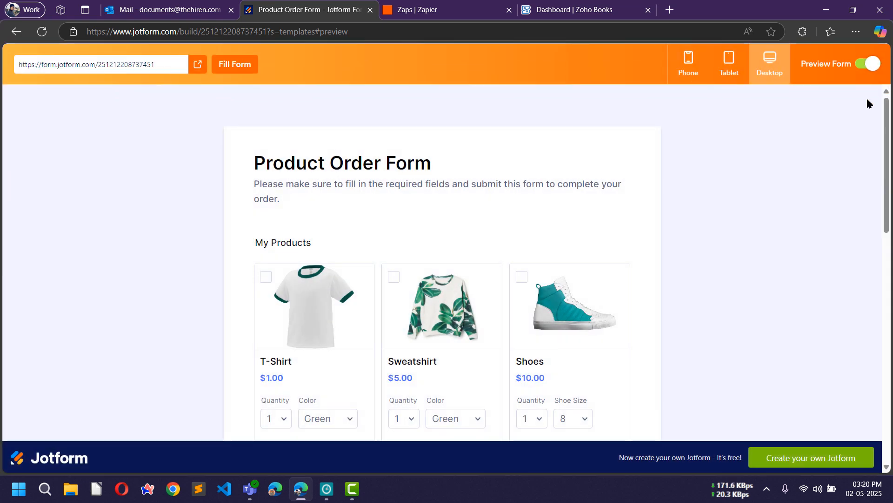
scroll(433, 179, "down", 14)
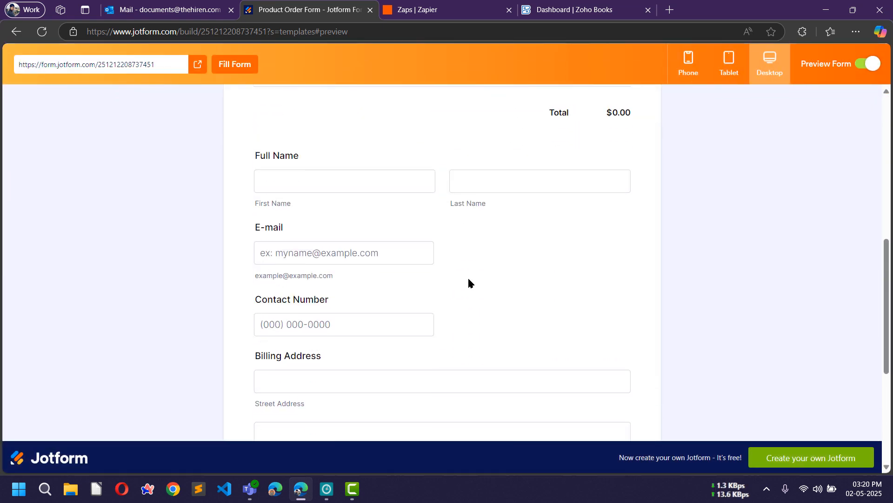
Step: Leave the form preview and review the order form's general settings
scroll(467, 264, "up", 14)
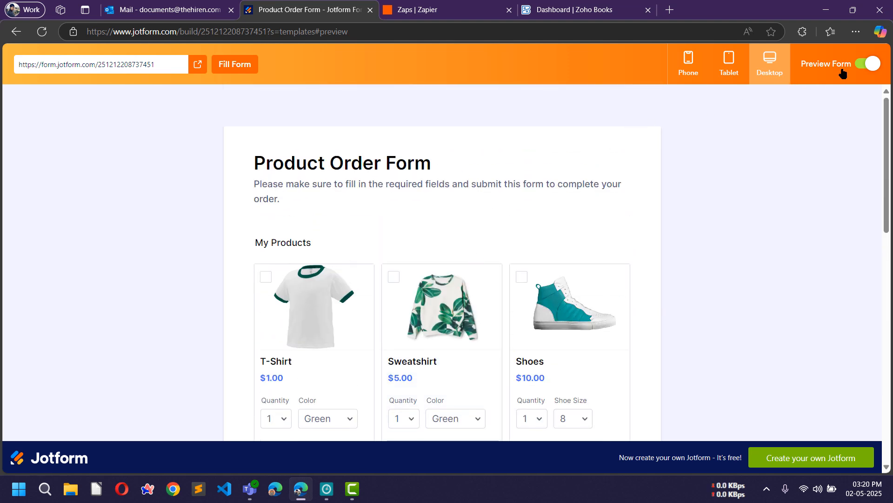
left_click(867, 63)
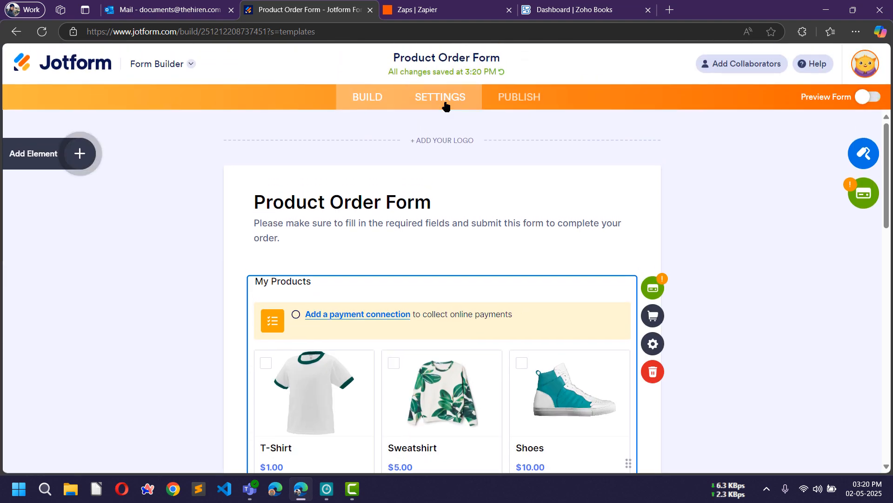
left_click(446, 105)
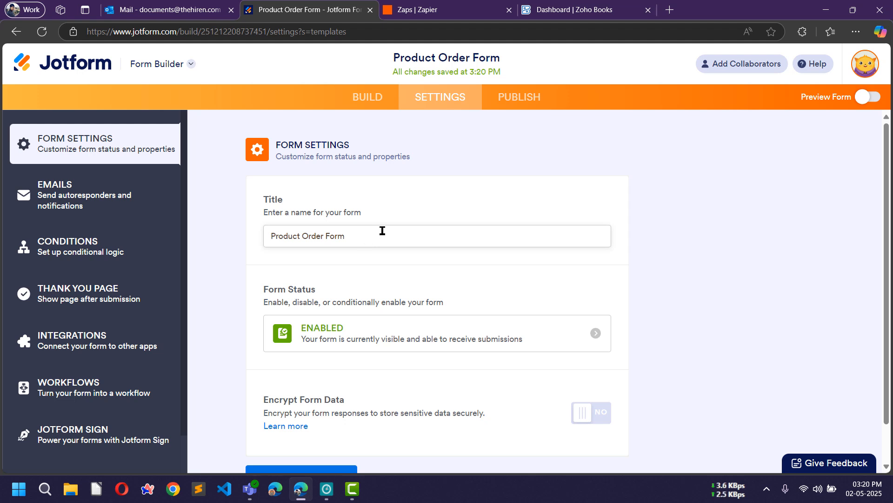
scroll(441, 235, "down", 2)
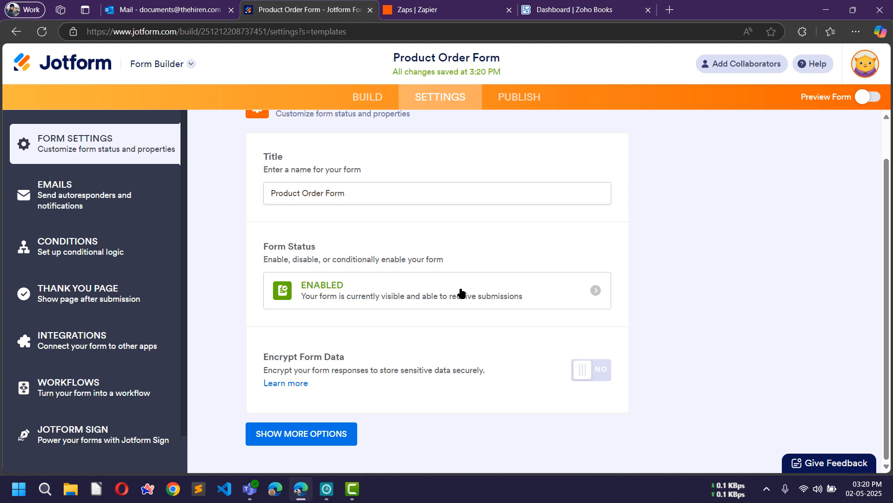
scroll(116, 209, "down", 2)
scroll(267, 224, "up", 2)
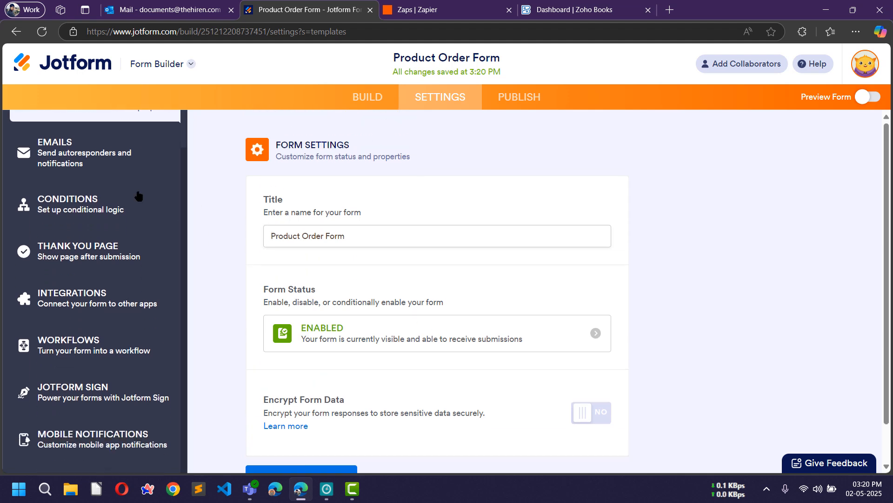
scroll(131, 198, "up", 2)
Step: Review the form's email notification and autoresponder setup, and look through its conditional logic rules
left_click(74, 195)
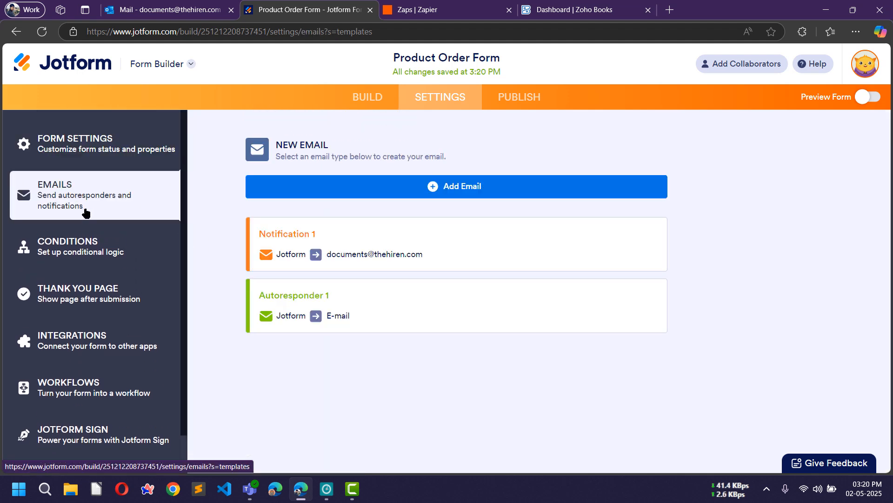
mouse_move(300, 230)
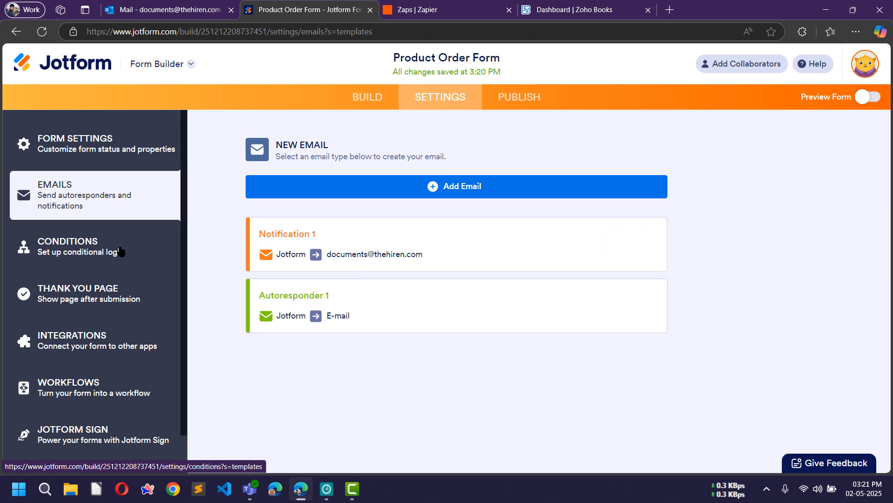
left_click(116, 251)
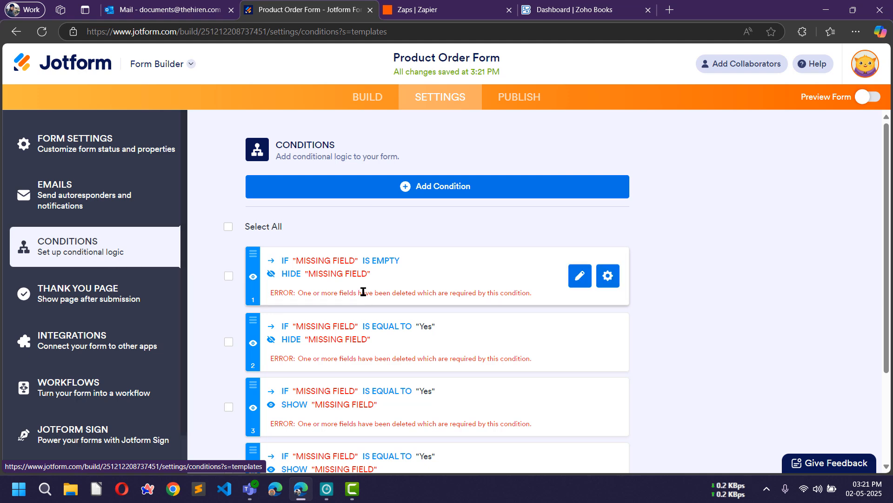
scroll(363, 292, "down", 3)
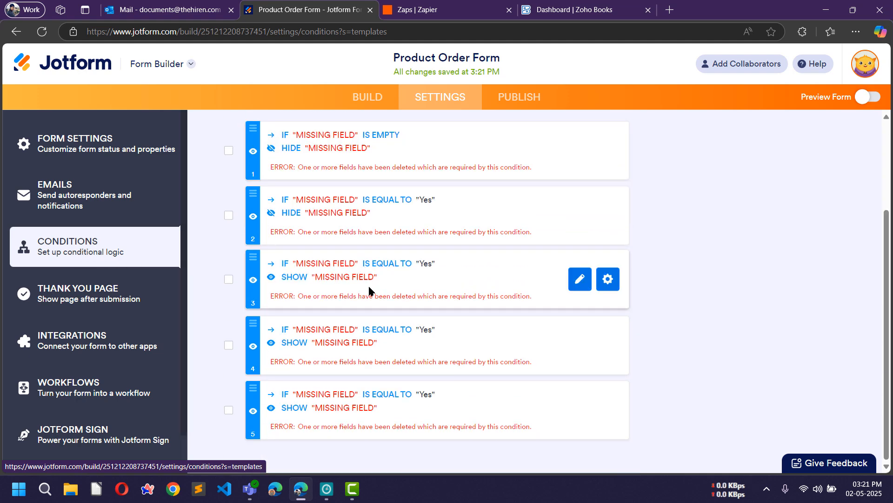
scroll(369, 291, "up", 3)
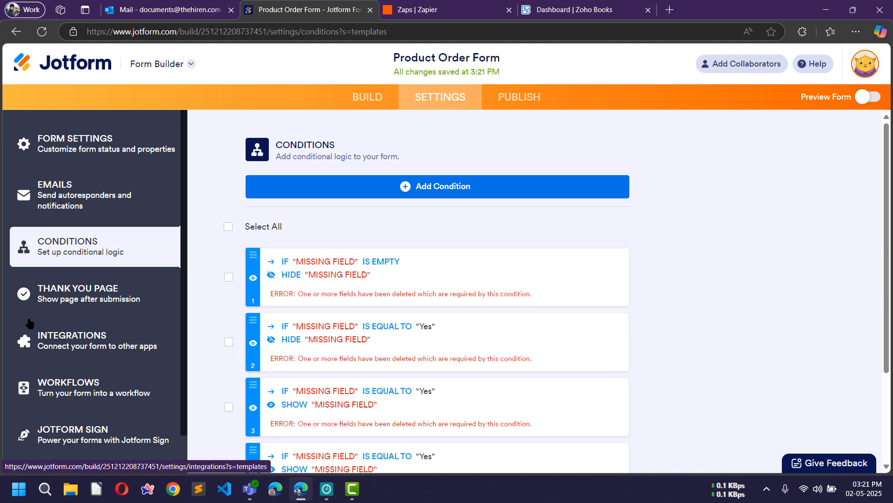
Step: Review the form's thank-you page and browse the available app integrations
left_click(57, 294)
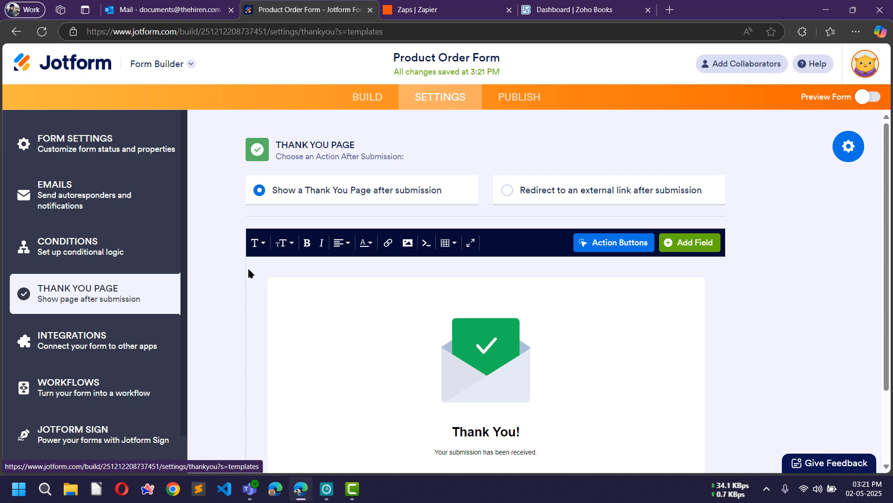
scroll(248, 274, "down", 2)
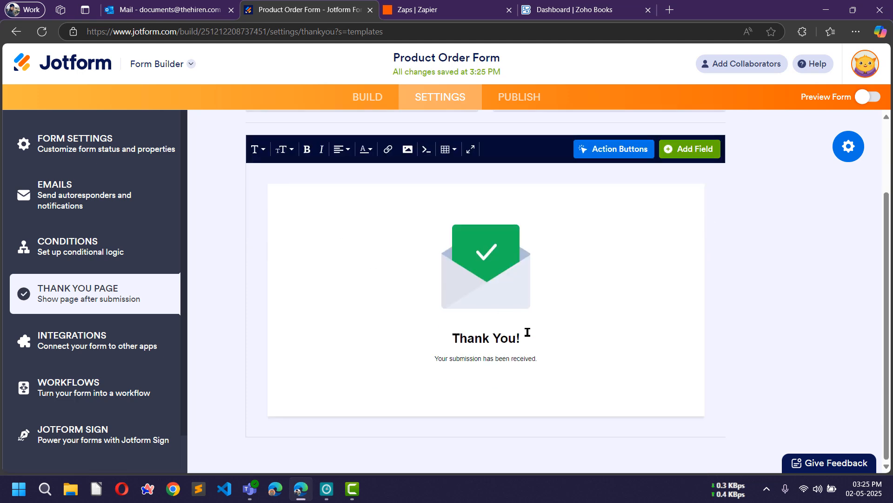
left_click(111, 347)
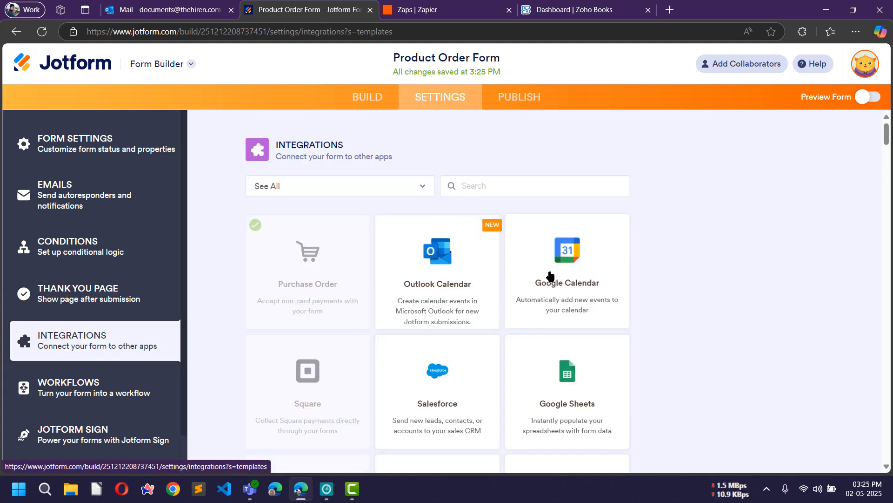
scroll(551, 305, "down", 1)
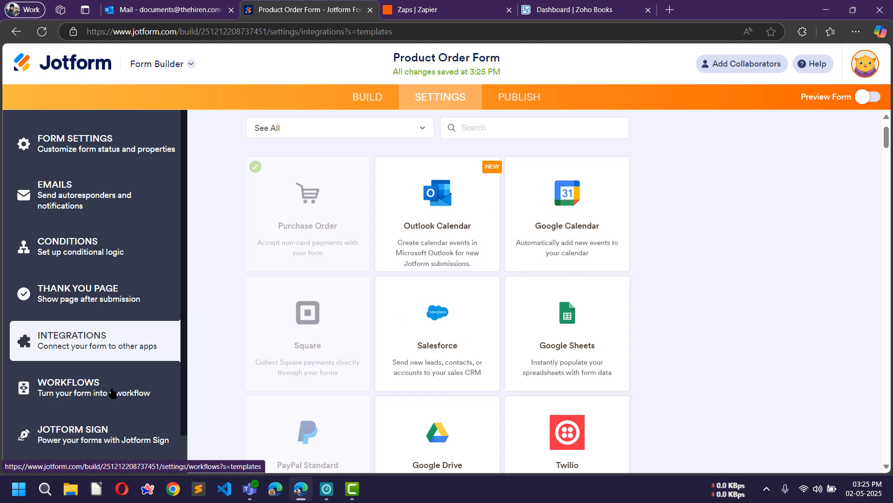
Step: Look at the form's workflow settings and the Jotform Sign automation settings
left_click(112, 393)
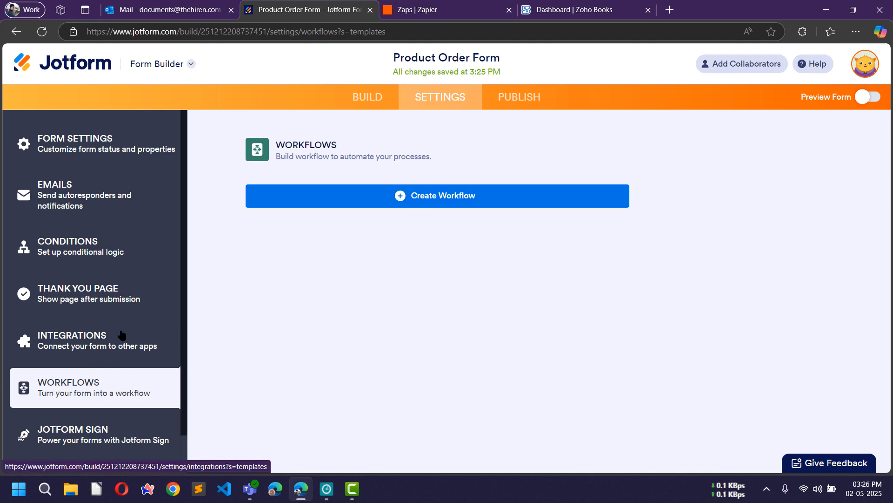
scroll(122, 334, "down", 1)
left_click(33, 396)
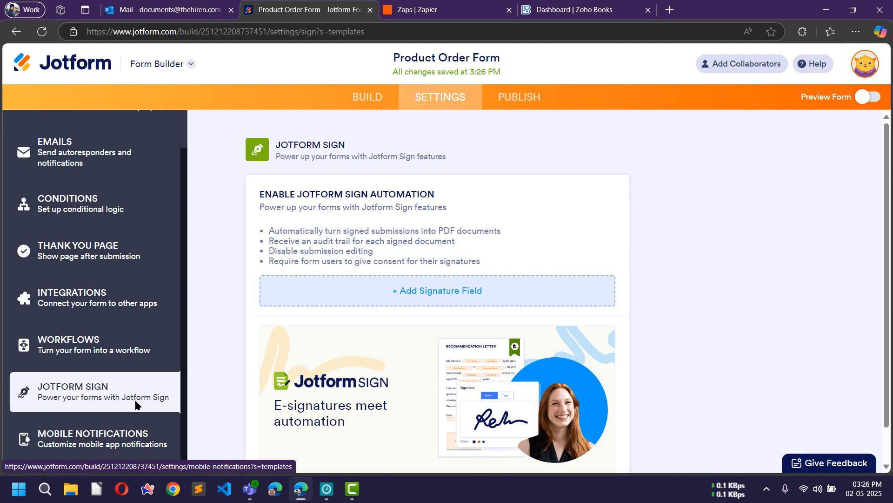
Step: Show the form's publishing options and highlight its JavaScript embed snippet
left_click(515, 98)
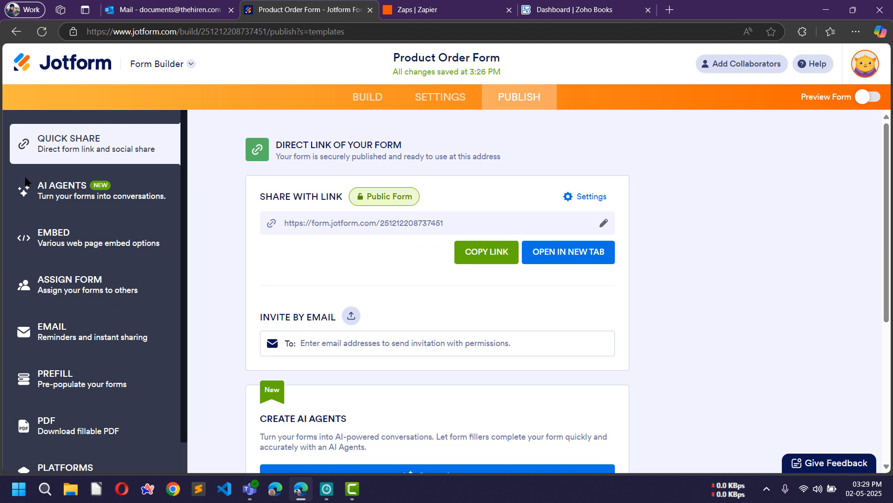
left_click(70, 245)
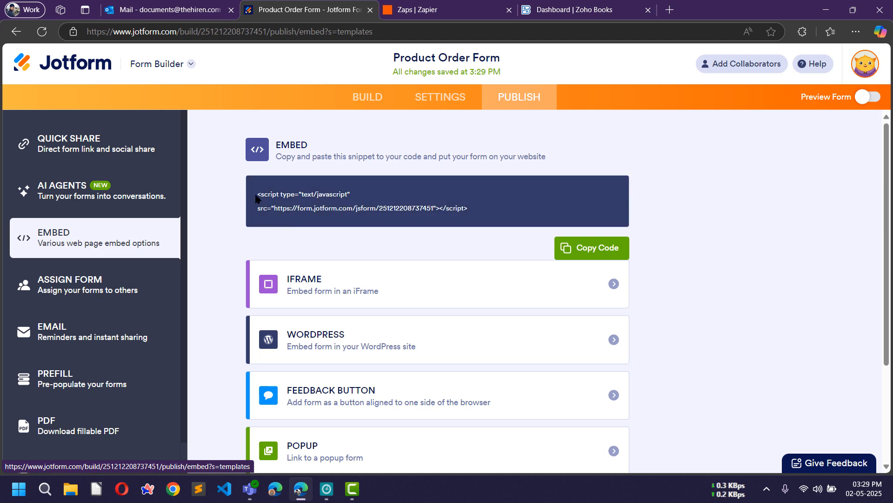
left_click_drag(258, 193, 476, 206)
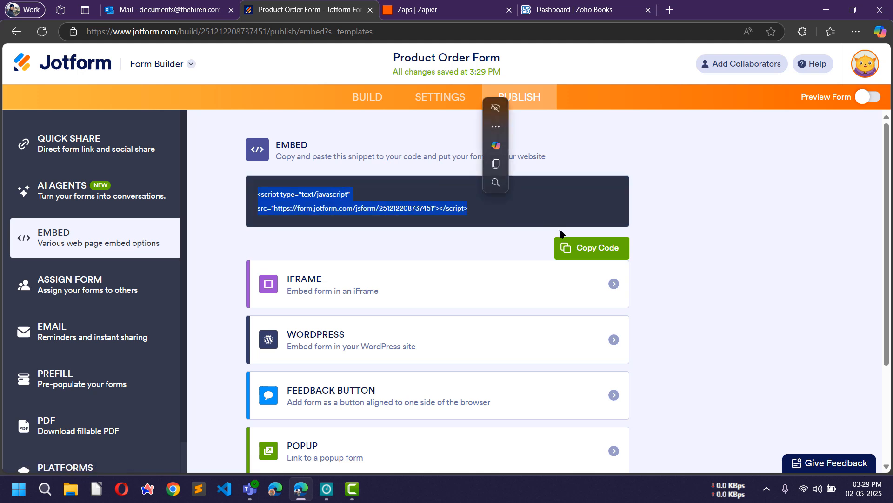
left_click(712, 195)
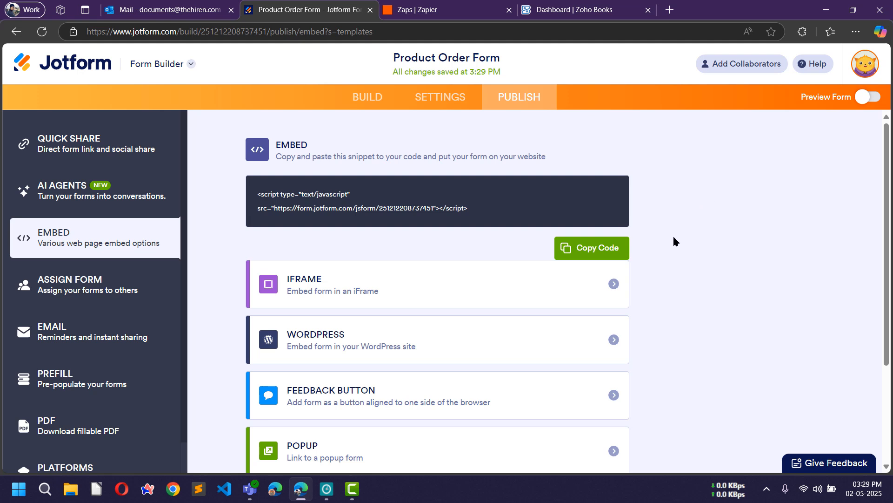
Step: Examine the other embed methods for the form, including the WordPress and popup options
scroll(673, 235, "down", 2)
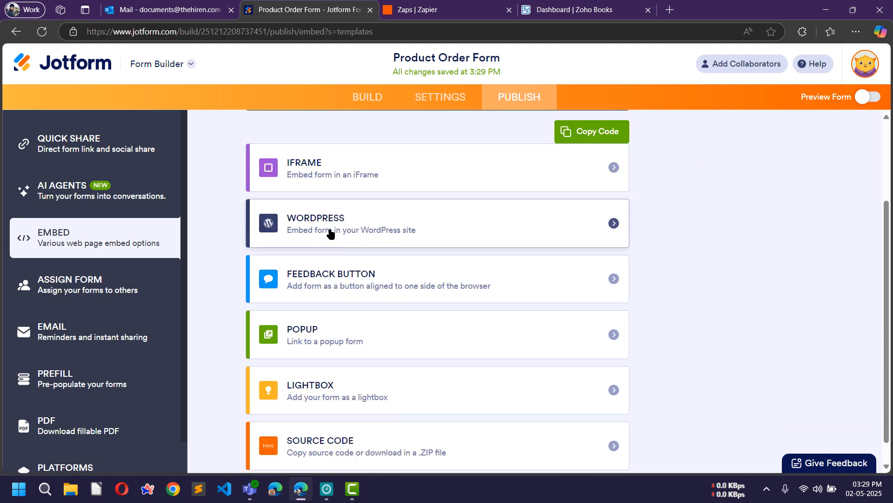
left_click(331, 234)
left_click(217, 164)
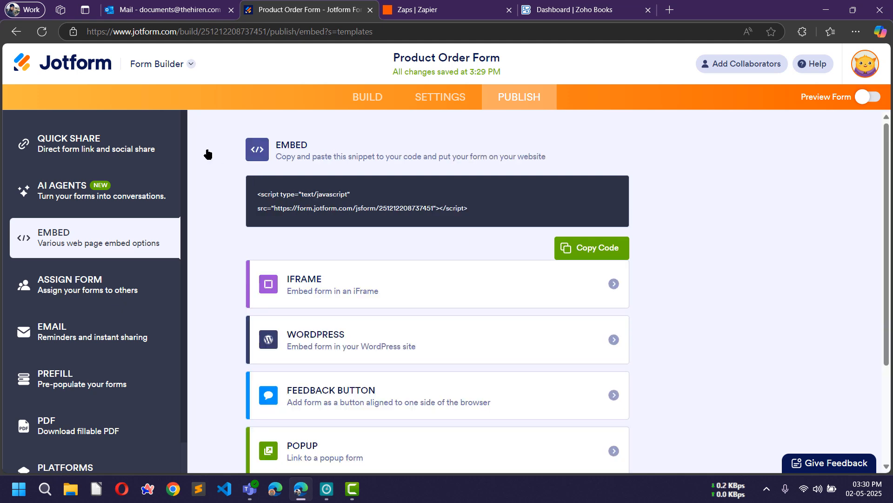
scroll(404, 278, "down", 2)
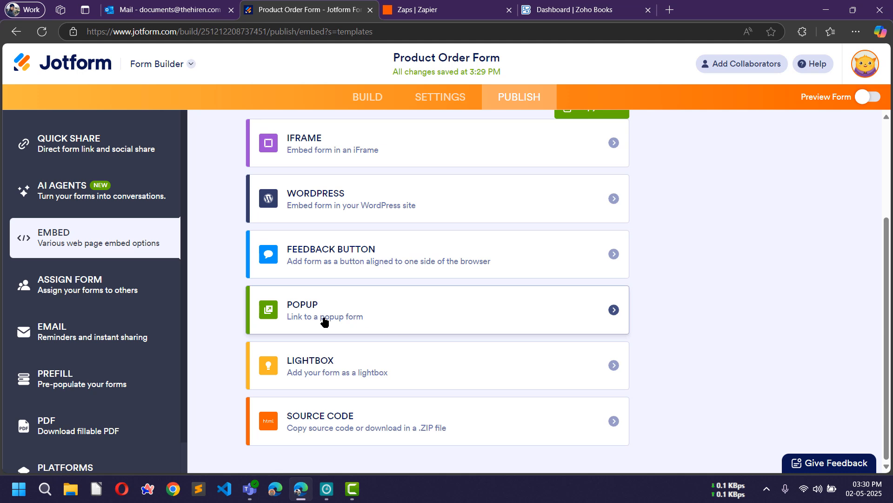
left_click(615, 307)
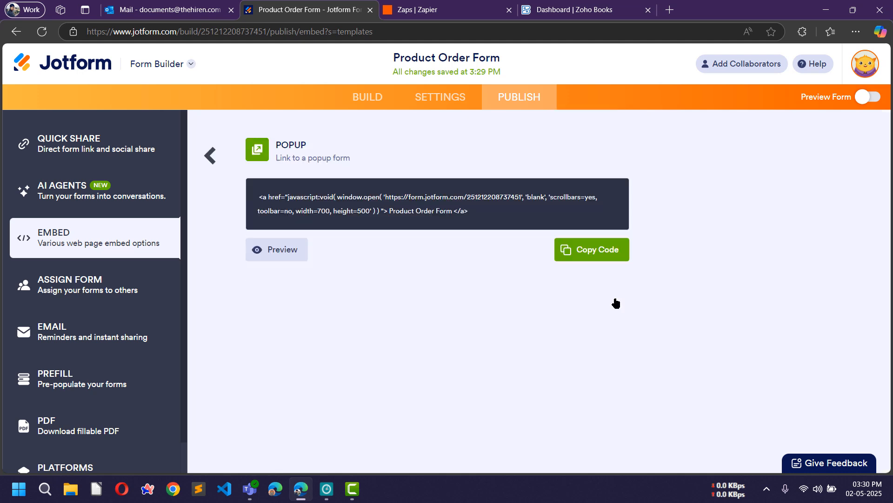
left_click(211, 156)
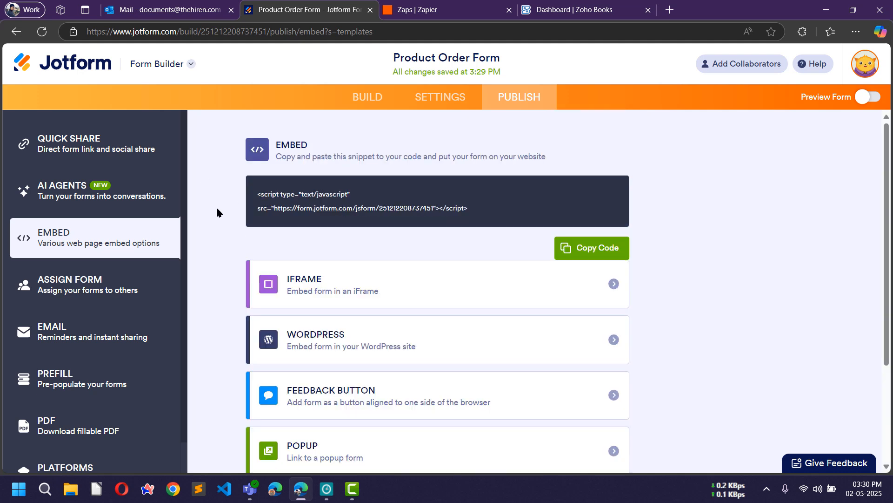
scroll(454, 305, "down", 3)
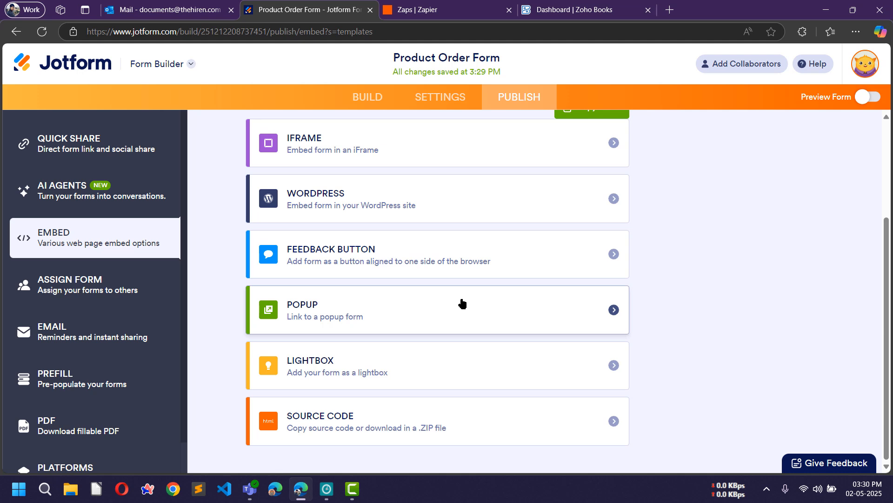
scroll(351, 240, "up", 3)
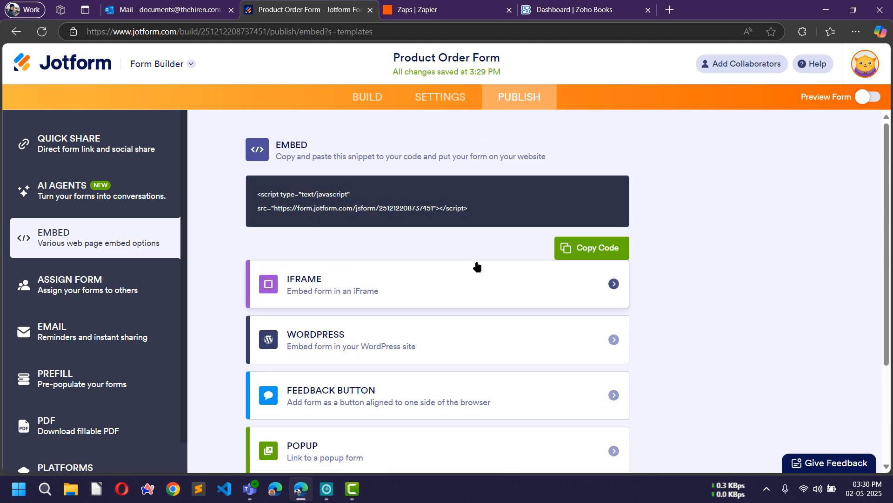
Step: Copy the form's direct share link and load it in a new InPrivate window
left_click(90, 148)
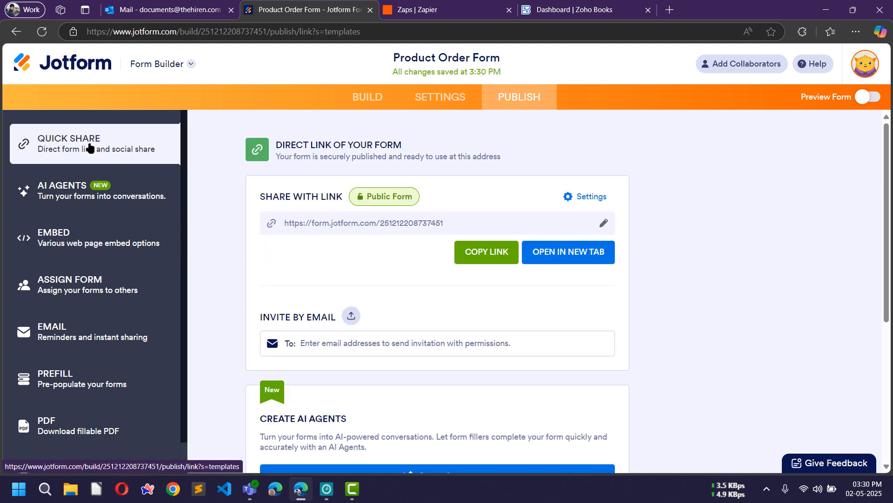
left_click(485, 254)
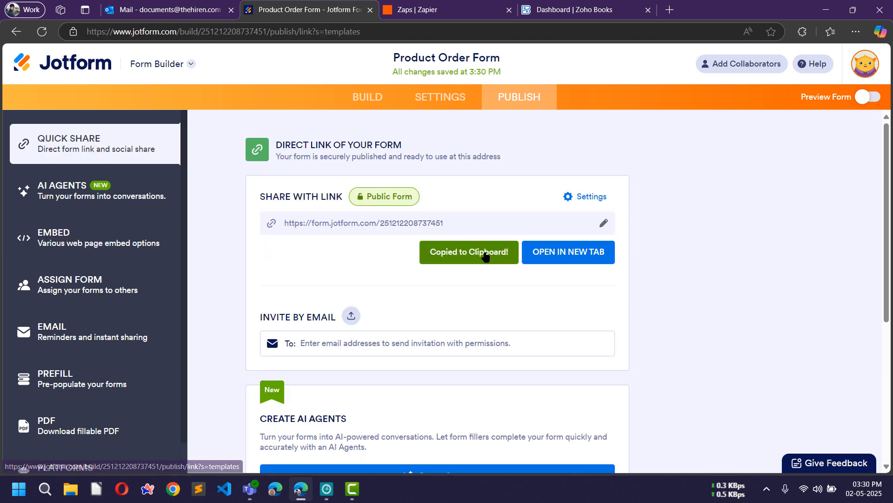
key("ctrl+shift+n")
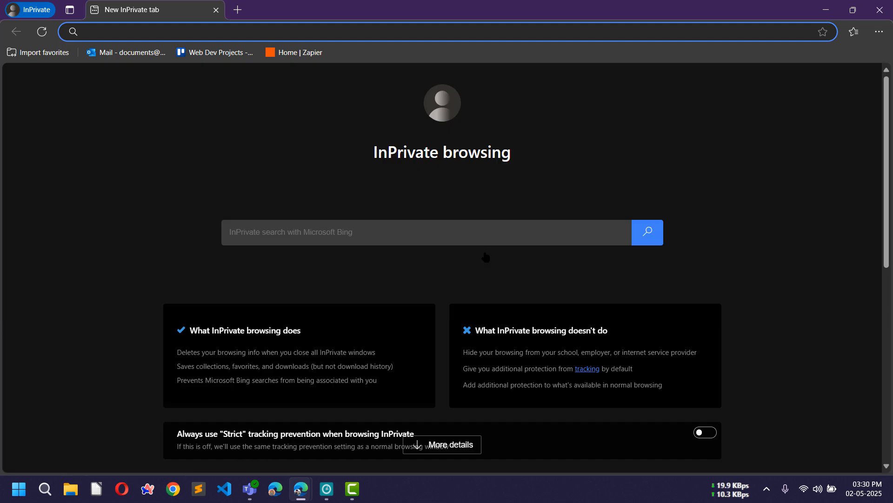
key("ctrl+v")
key("Return")
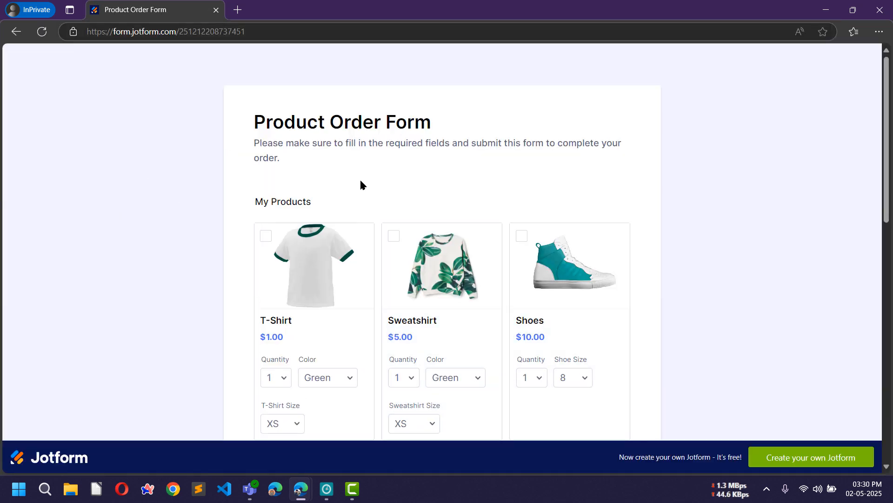
Step: Look through the published order form and view the T-Shirt picture enlarged
scroll(361, 183, "down", 5)
scroll(360, 181, "down", 8)
scroll(361, 185, "up", 13)
left_click(303, 247)
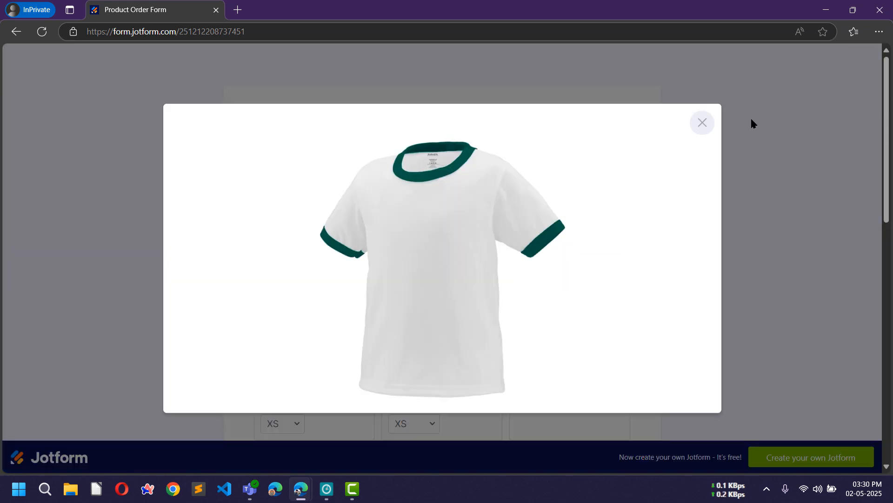
left_click(701, 123)
Step: Select the T-Shirt product with quantity 6, color Yellow and size M
left_click(266, 236)
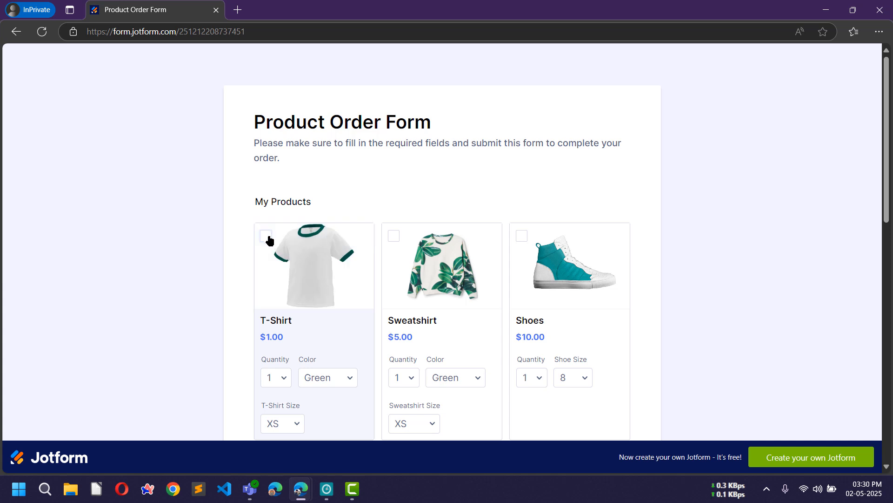
scroll(341, 179, "down", 1)
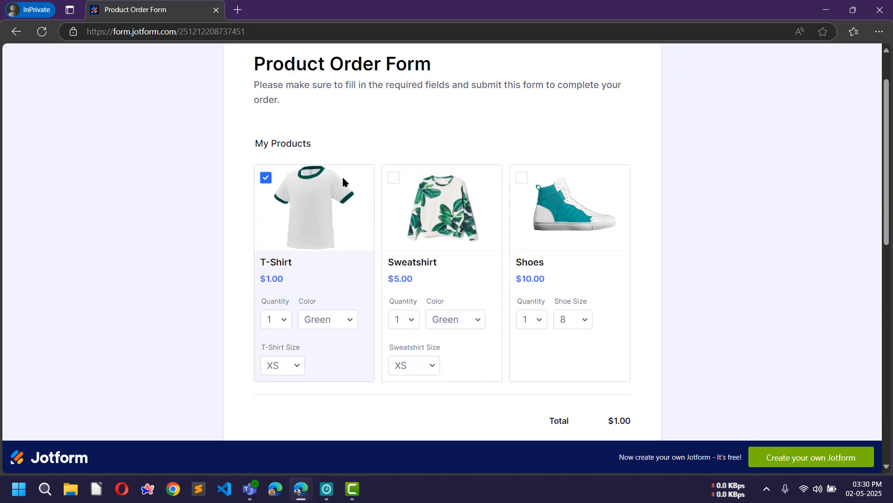
left_click(283, 319)
left_click(285, 233)
left_click(338, 319)
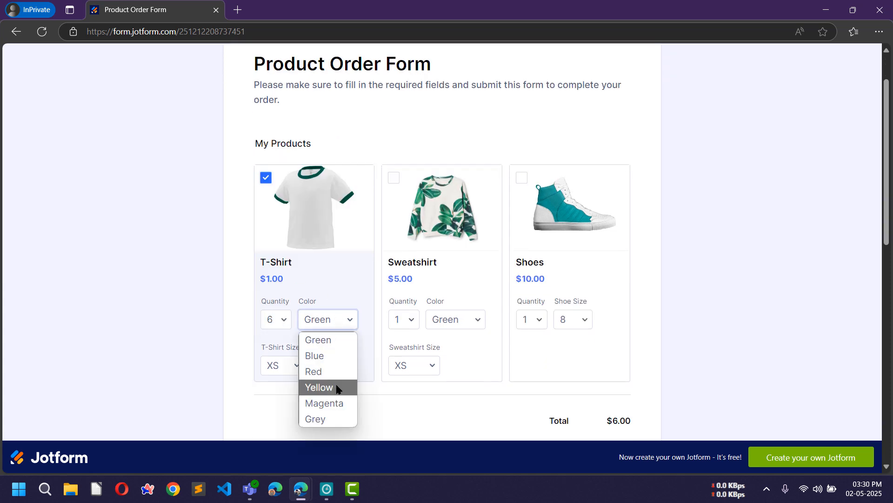
left_click(338, 385)
left_click(285, 366)
left_click(278, 279)
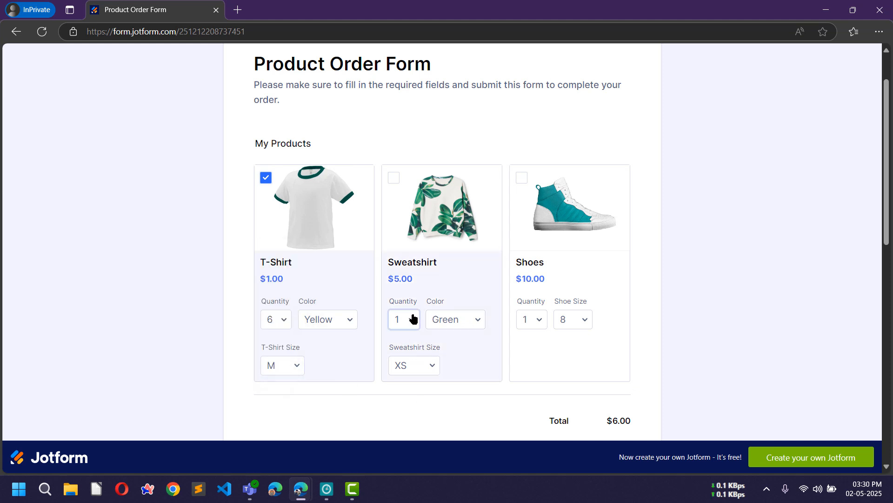
Step: Set the Sweatshirt's color to Red and add the product to the order
left_click(456, 327)
left_click(463, 370)
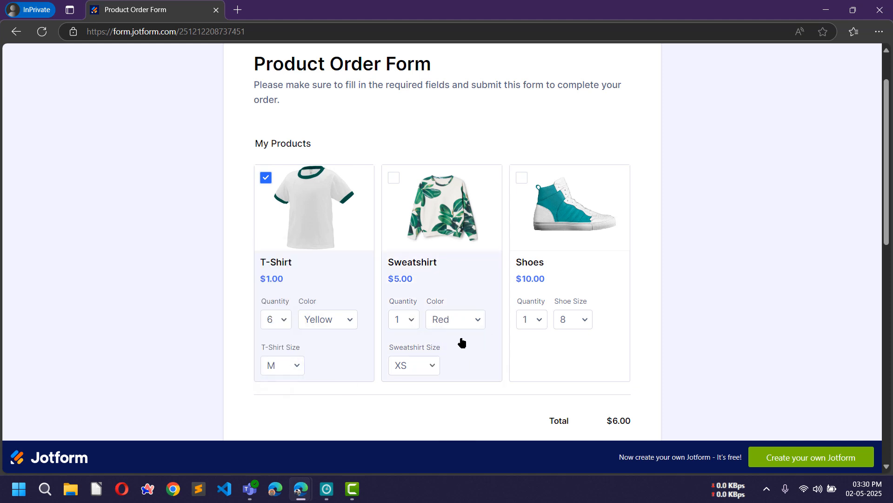
left_click(395, 178)
Step: Examine the order form's name, e-mail, contact number and billing address fields down to its submit option
scroll(684, 183, "down", 6)
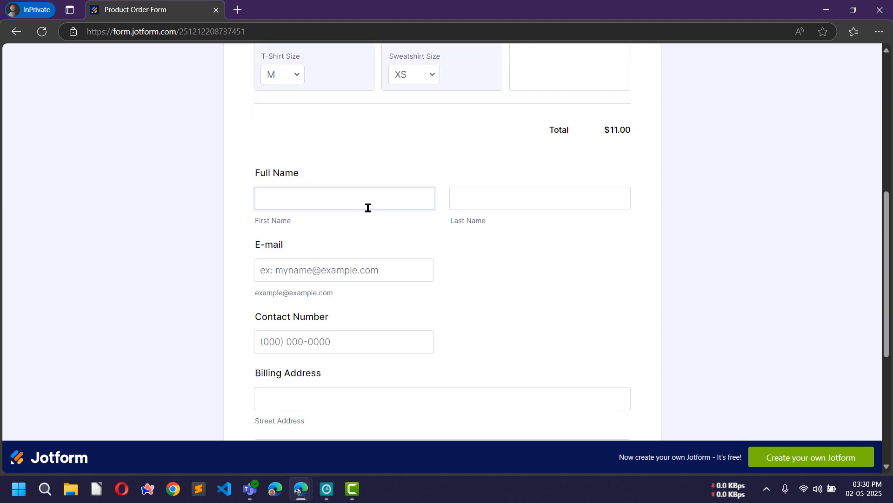
left_click(327, 200)
left_click(482, 196)
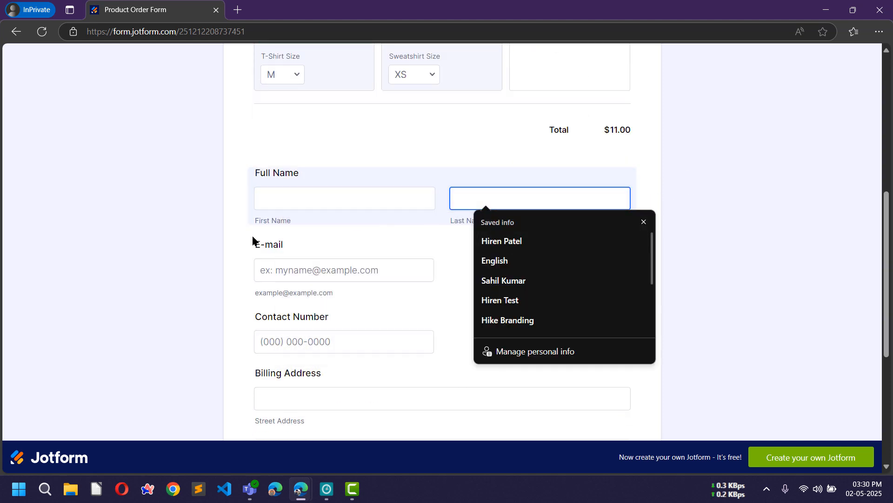
left_click(253, 240)
scroll(181, 322, "down", 5)
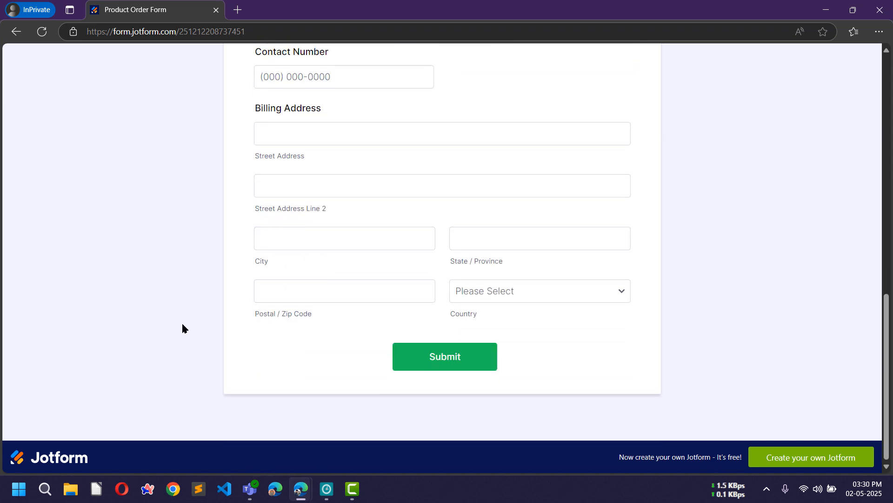
left_click(354, 293)
left_click(413, 347)
scroll(456, 216, "up", 15)
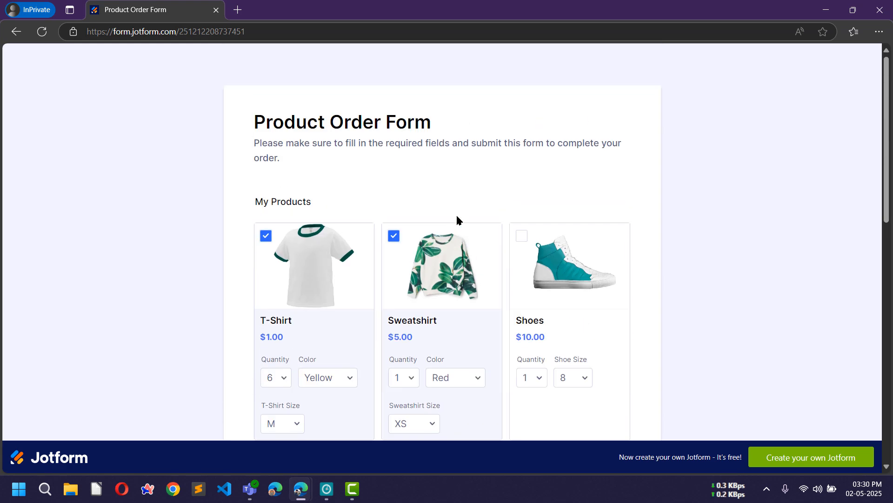
Step: Close the InPrivate order form window, switch to Zapier and create a new Zap
mouse_move(298, 496)
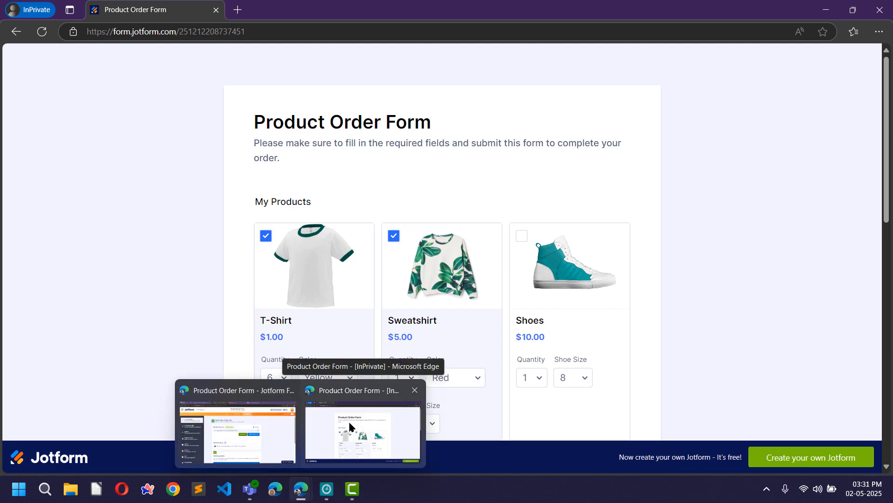
left_click(414, 390)
left_click(468, 6)
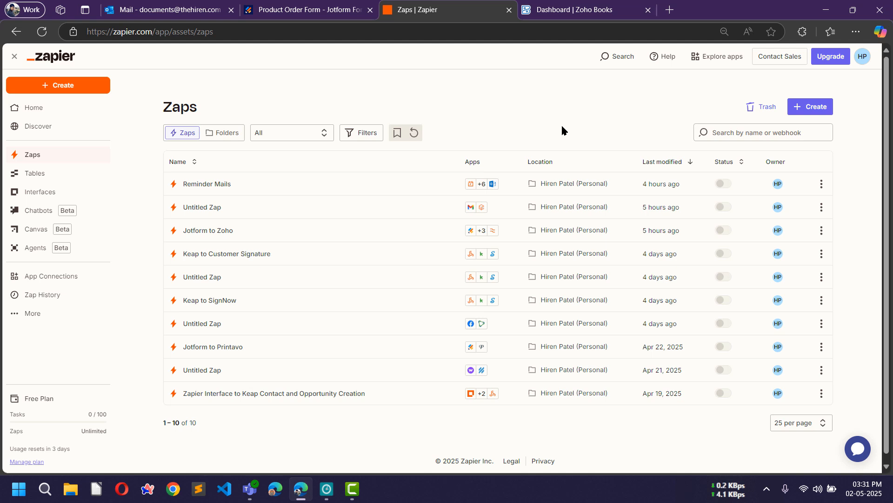
left_click(813, 108)
left_click(787, 129)
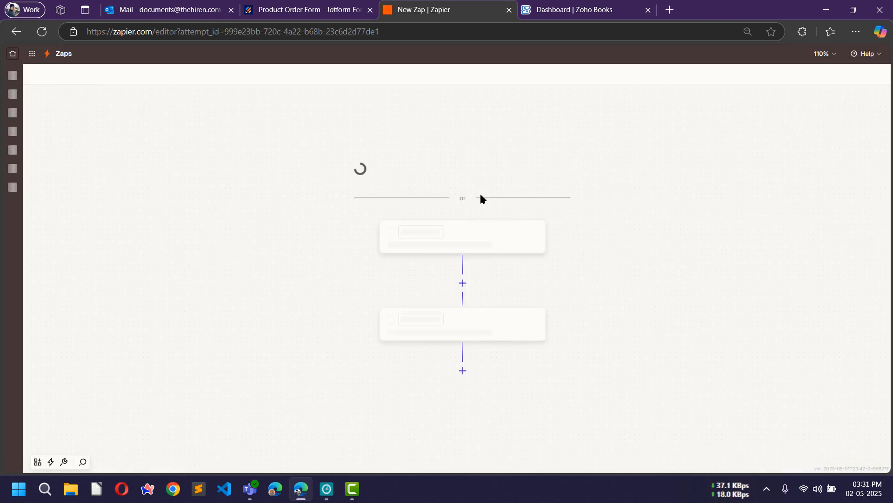
Step: Rename the Zap as "JotFrom Order Form Submitted Then Create Contact & Invoice in Zoho Books"
left_click(520, 54)
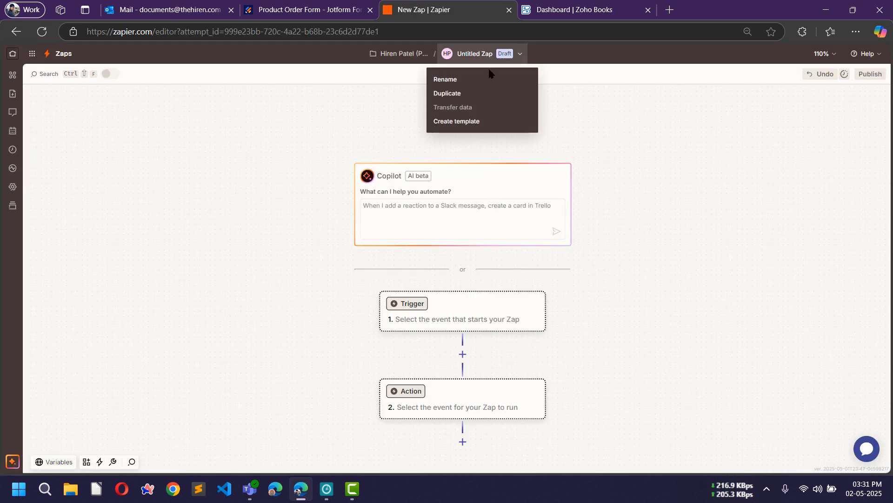
left_click(481, 80)
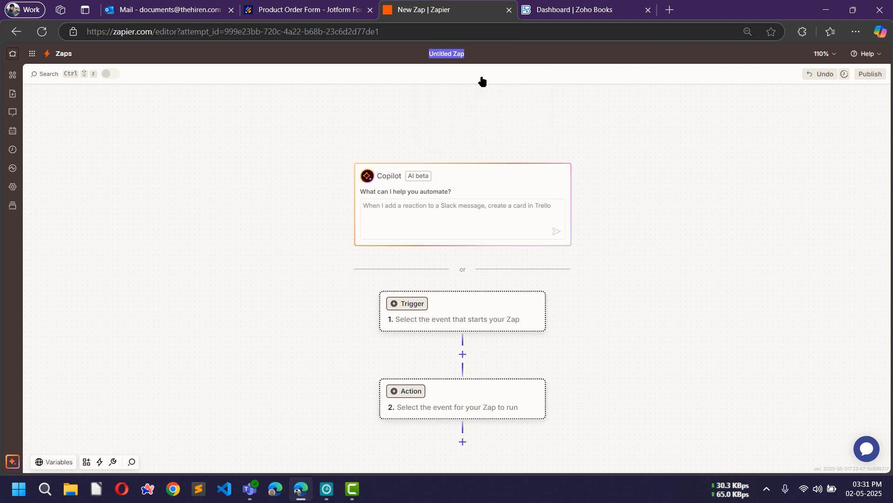
type("J")
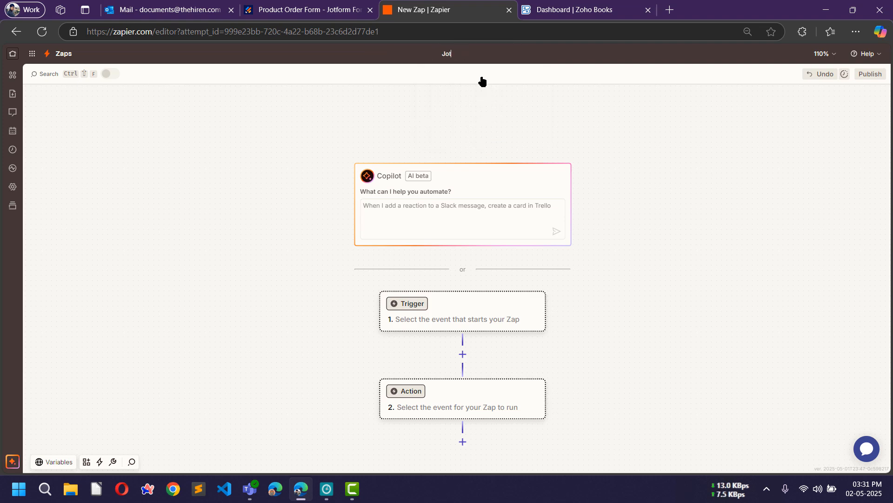
type("otFrom Order")
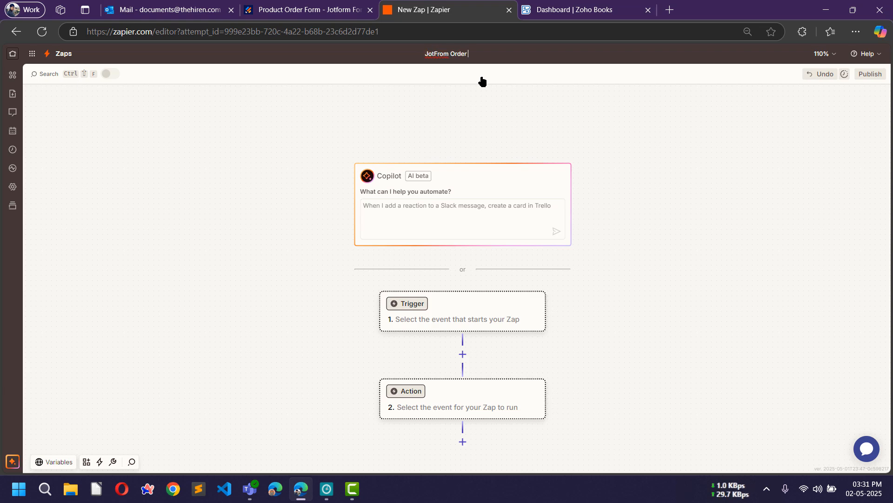
type(" Form Submitte")
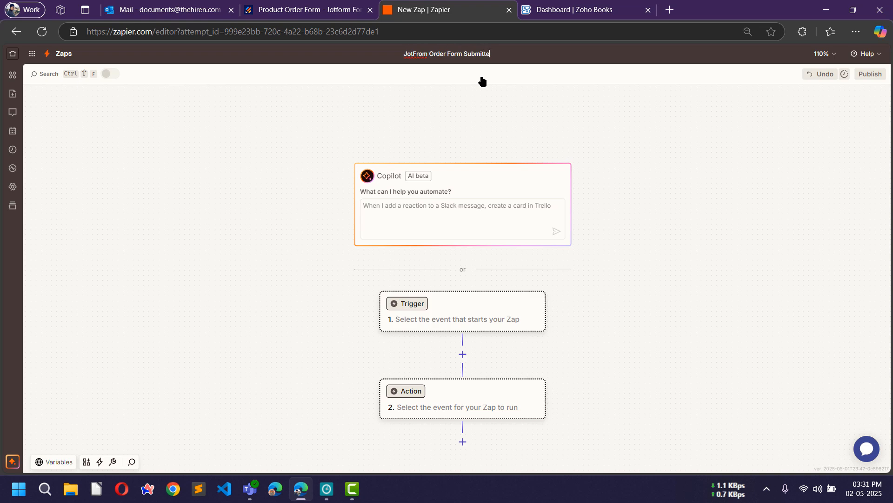
type("d The")
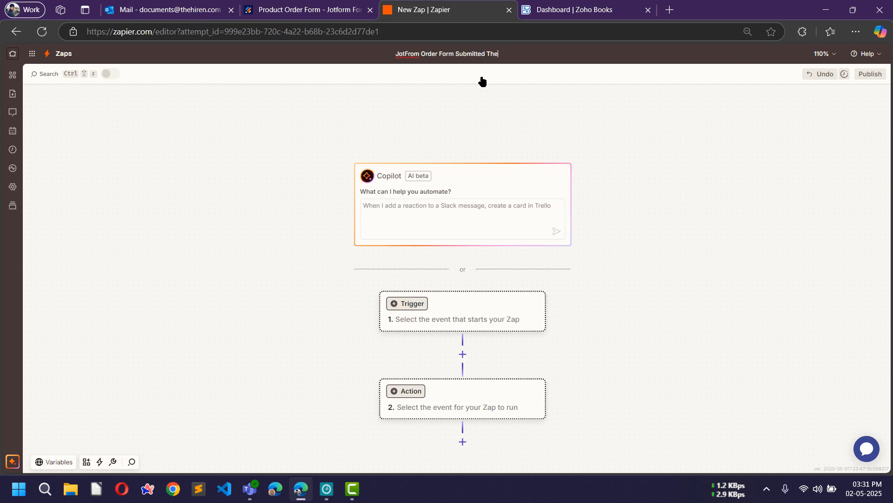
type("n Create Conta")
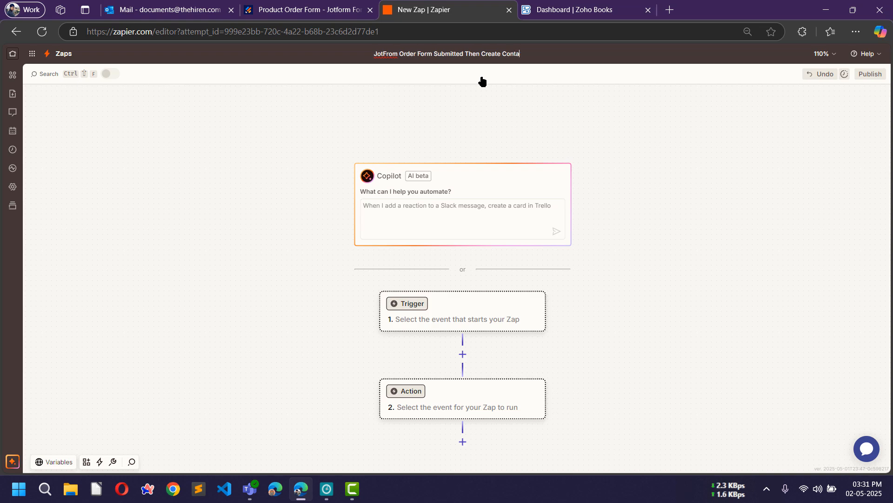
type("ct & I")
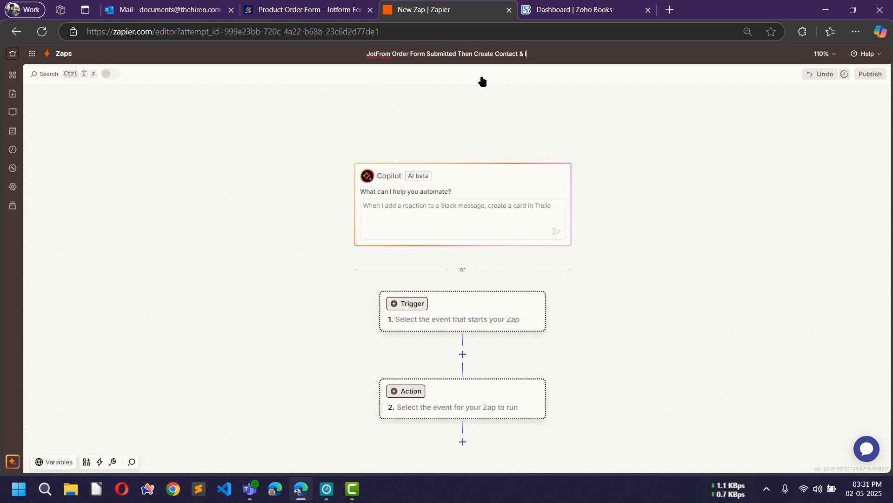
type("nvoice in ZO")
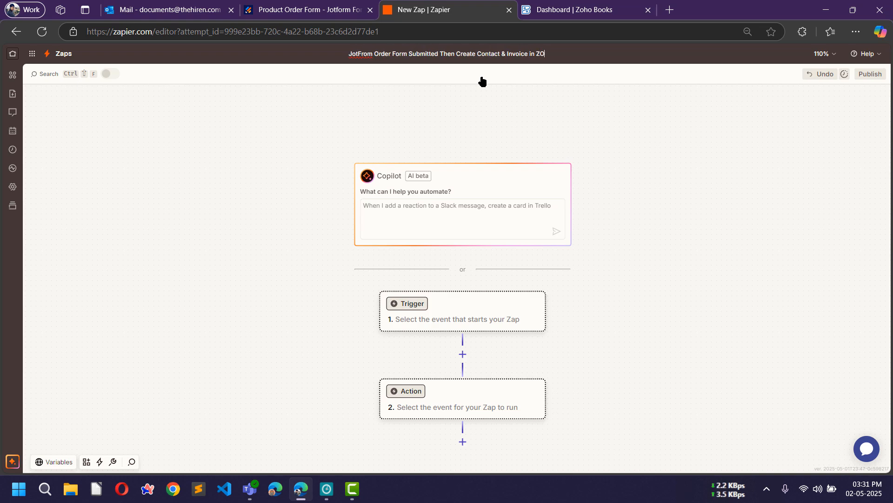
key("BackSpace")
type("oho Books")
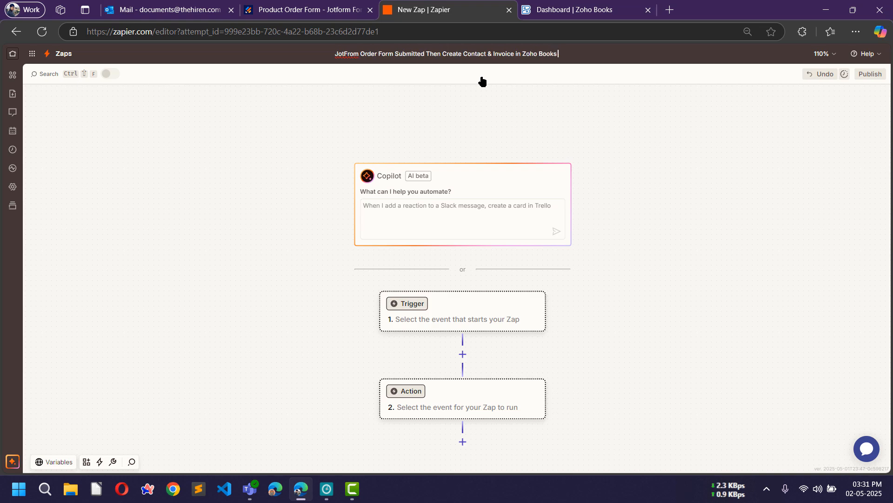
key("Return")
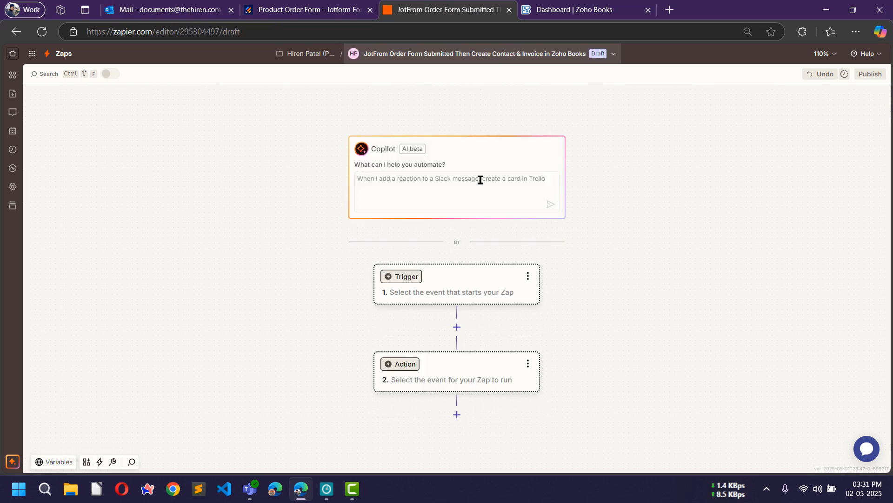
Step: Set the Zap's trigger to Jotform with the New Submission event, keeping the connected account, and continue to its configuration
left_click(441, 285)
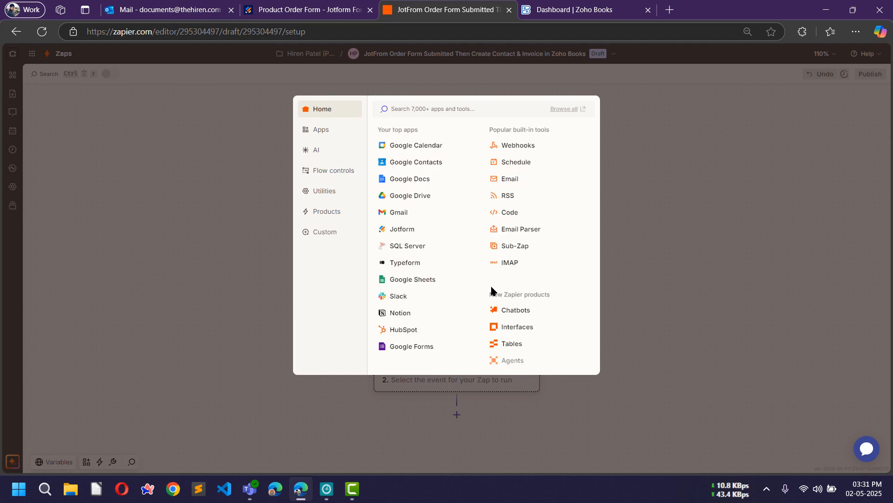
type("jo")
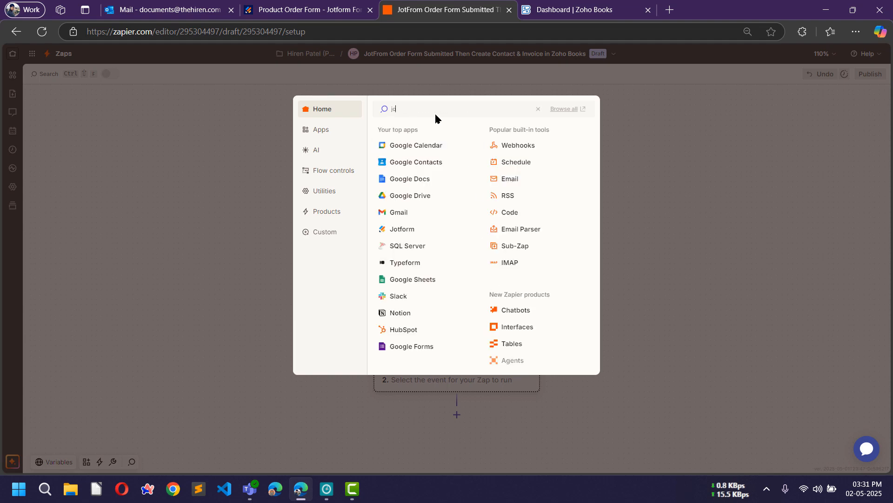
type("tform")
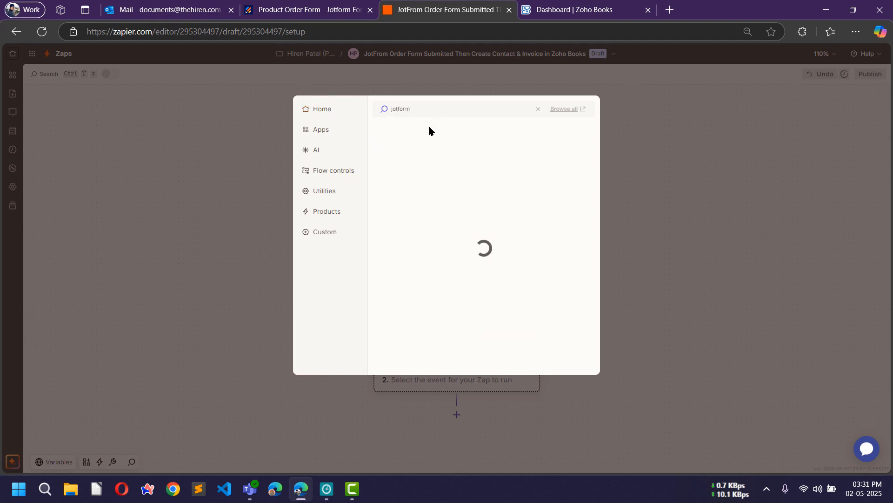
left_click(423, 132)
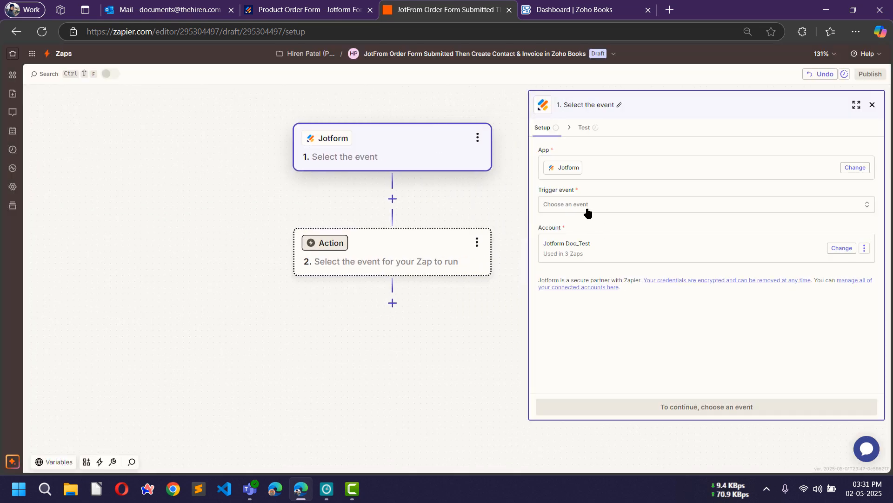
left_click(590, 208)
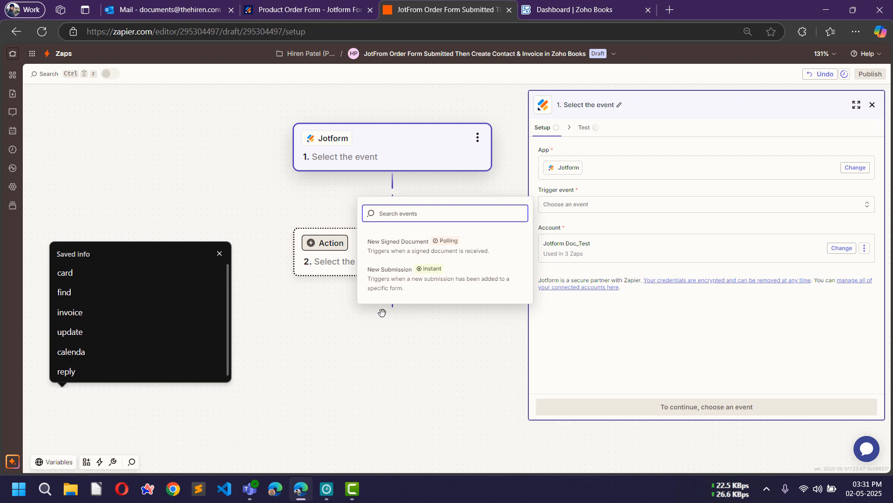
left_click(395, 281)
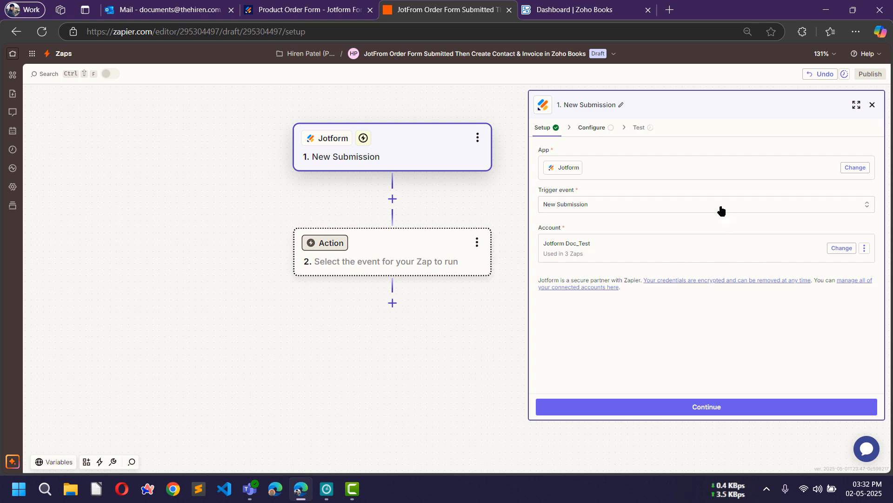
left_click(715, 407)
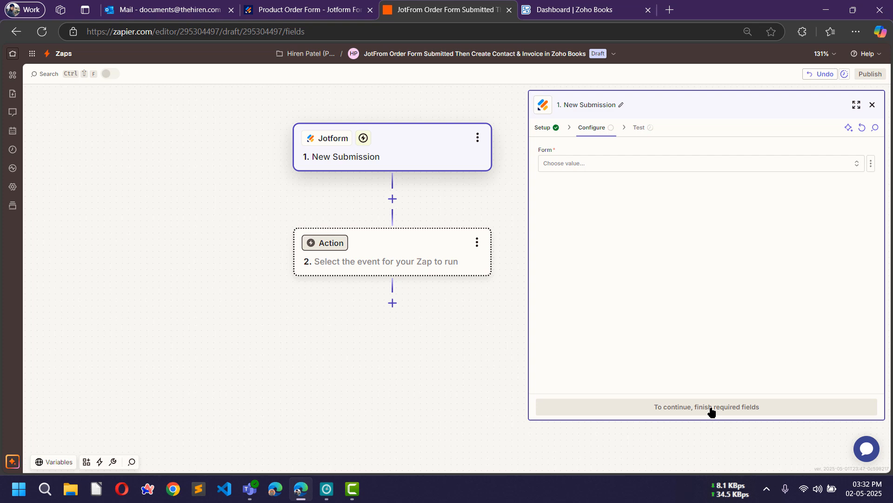
Step: Choose Product Order Form as the trigger's form and test the trigger
left_click(601, 162)
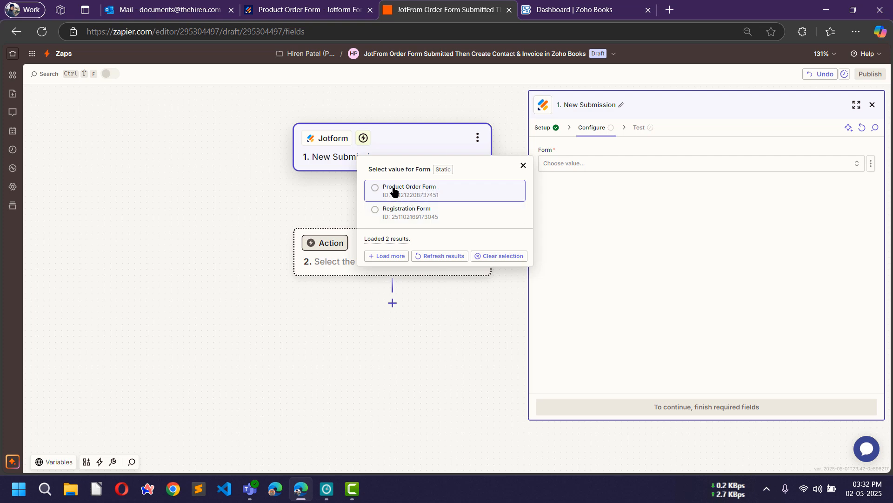
left_click(421, 191)
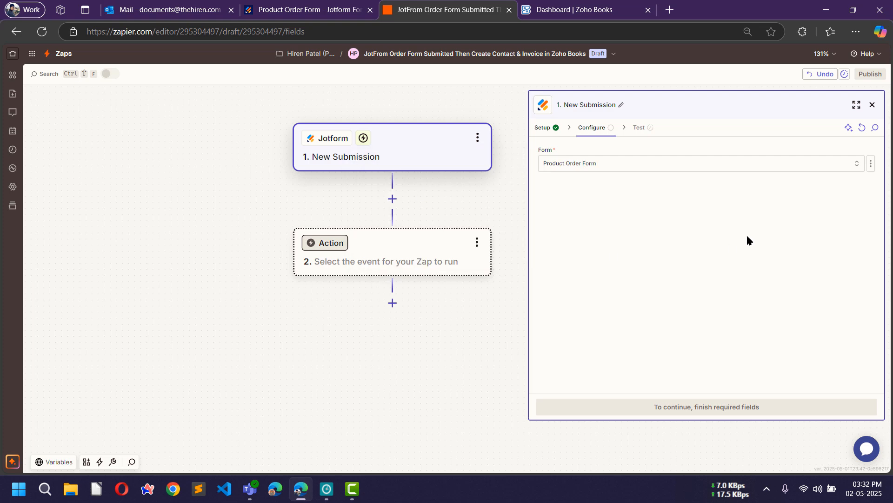
left_click(720, 408)
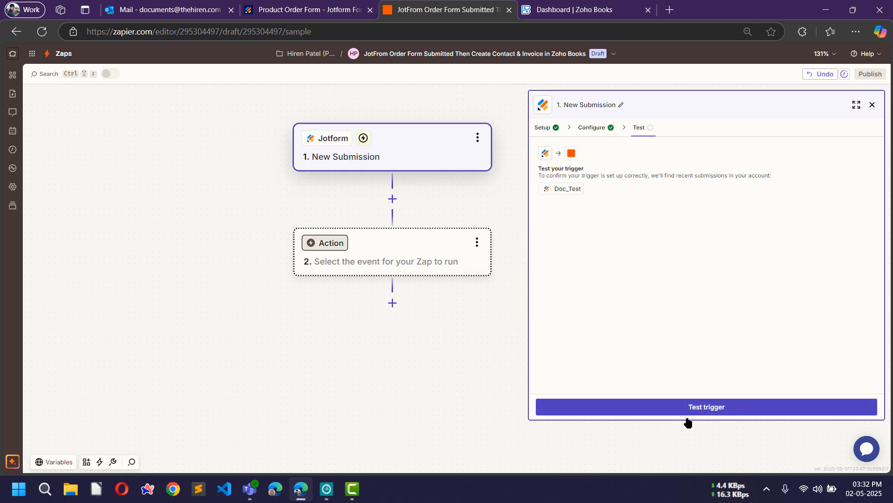
left_click(708, 411)
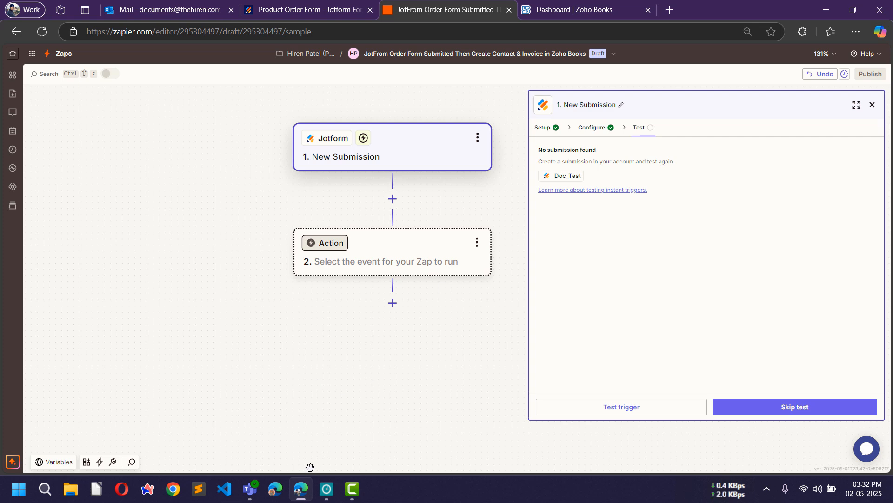
mouse_move(303, 489)
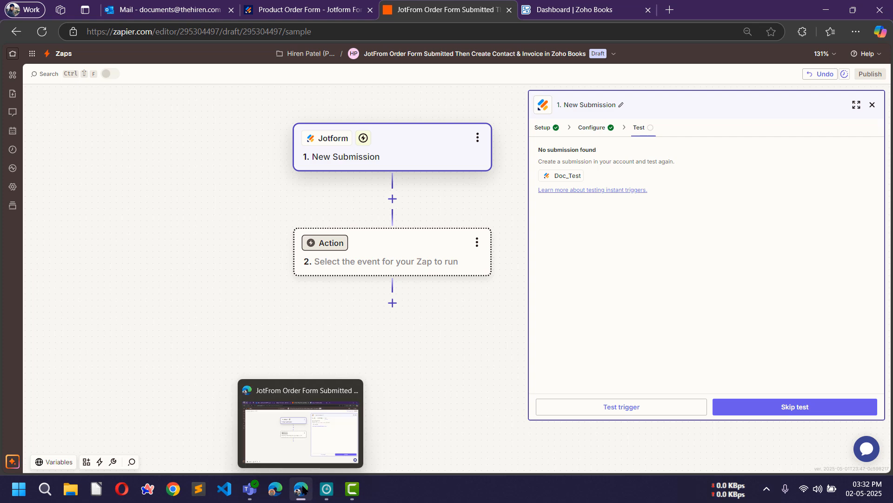
Step: Copy the Product Order Form's direct link in Jotform and open it in a new InPrivate window
left_click(302, 9)
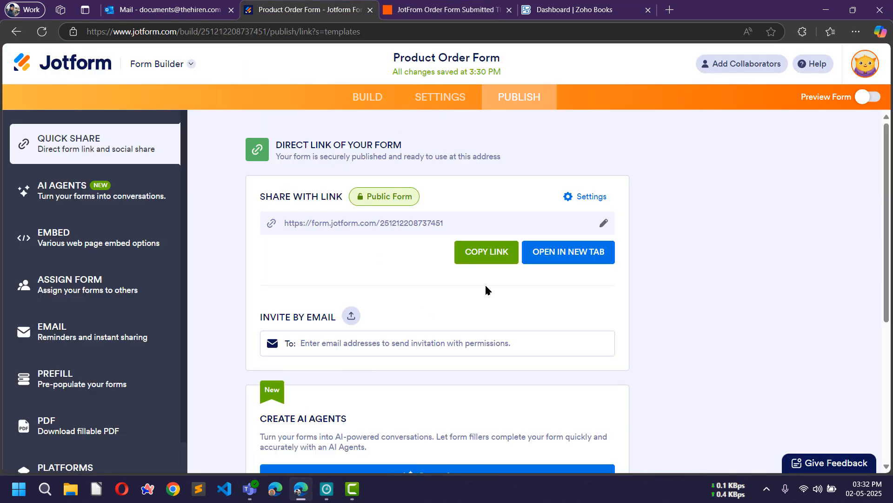
left_click(469, 252)
key("ctrl+shift+n")
key("ctrl+v")
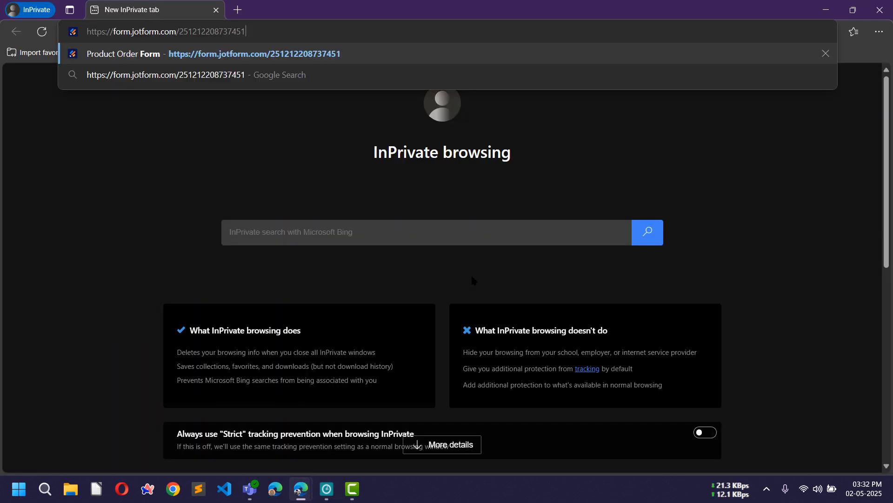
key("Return")
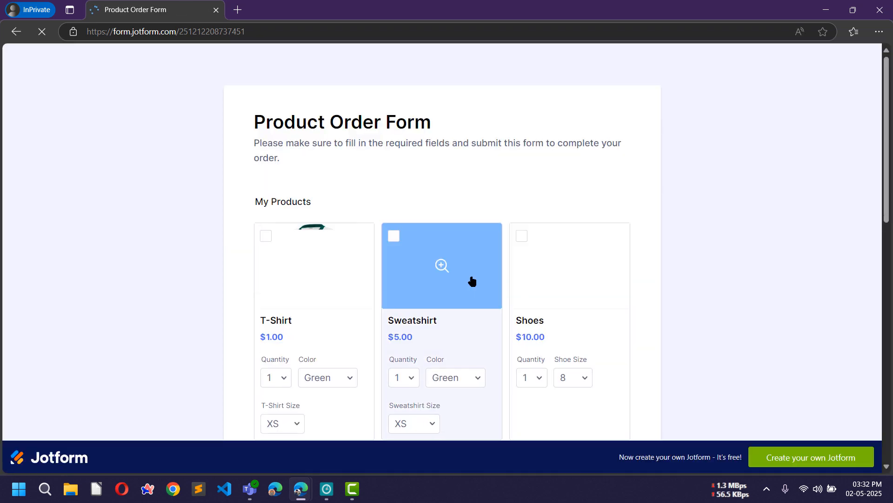
Step: Select the T-Shirt, Sweatshirt and Shoes, with T-Shirt quantity 6 and Sweatshirt size L
left_click(265, 235)
scroll(222, 243, "down", 1)
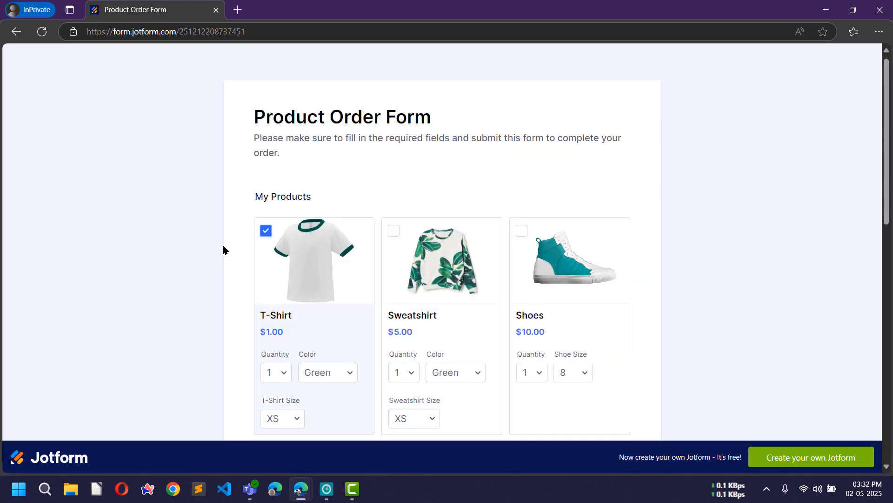
left_click(275, 318)
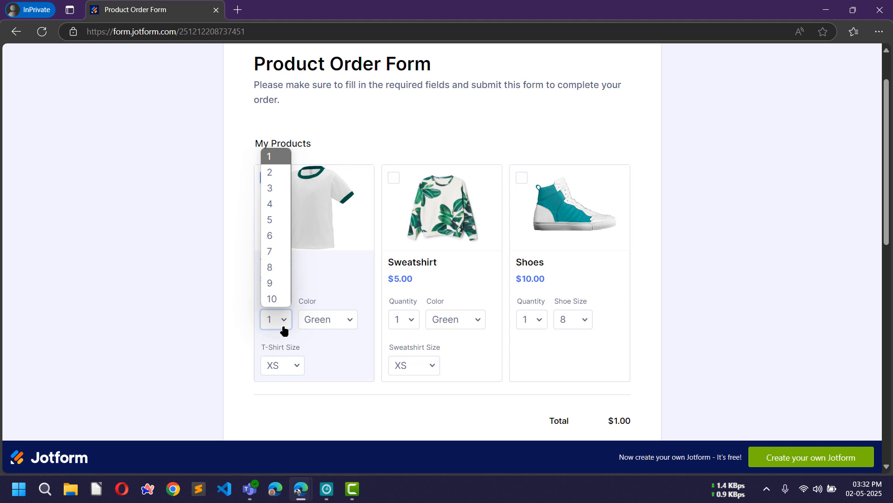
left_click(273, 235)
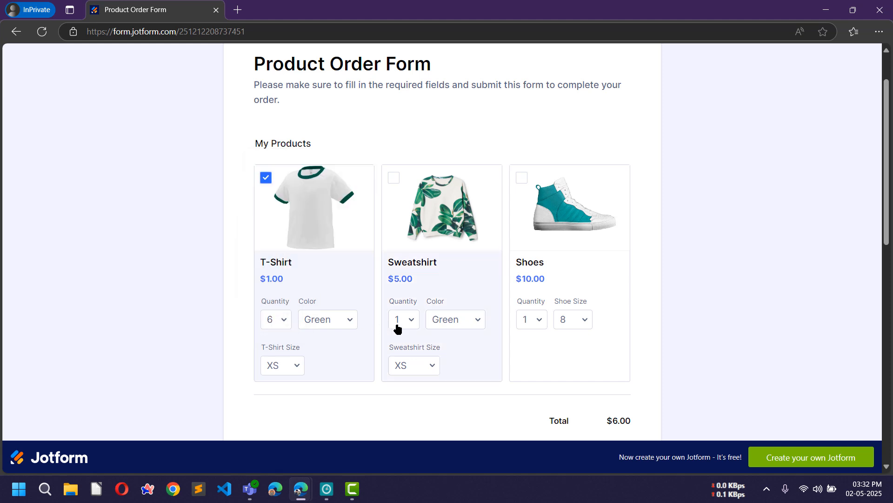
left_click(395, 181)
left_click(521, 183)
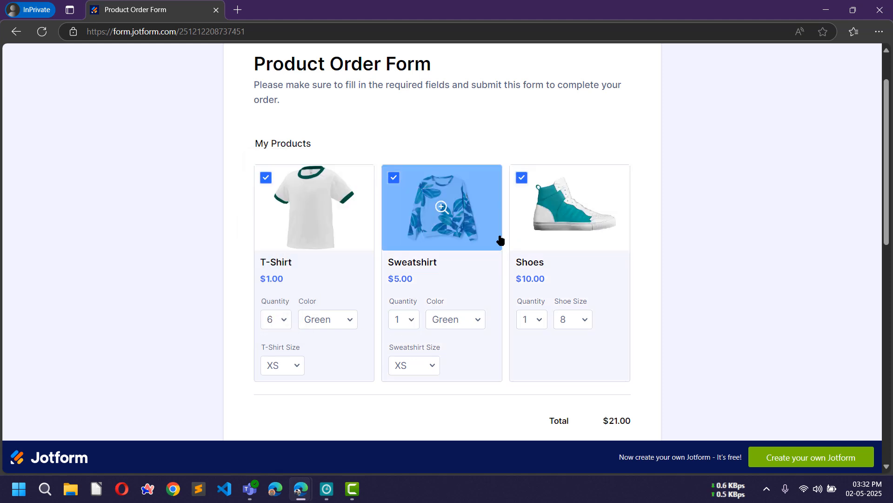
scroll(163, 297, "down", 3)
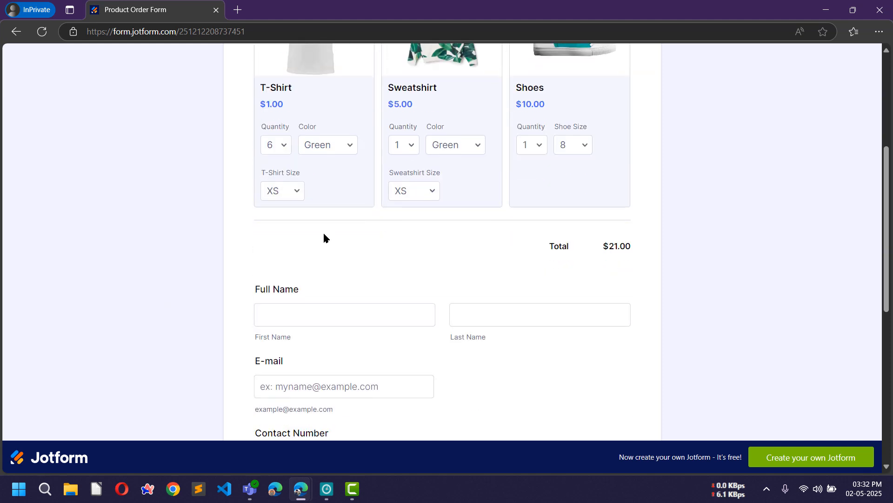
left_click(399, 195)
left_click(406, 257)
Step: Fill in the customer's first and last name, e-mail address and contact number on the order form
scroll(327, 209, "down", 2)
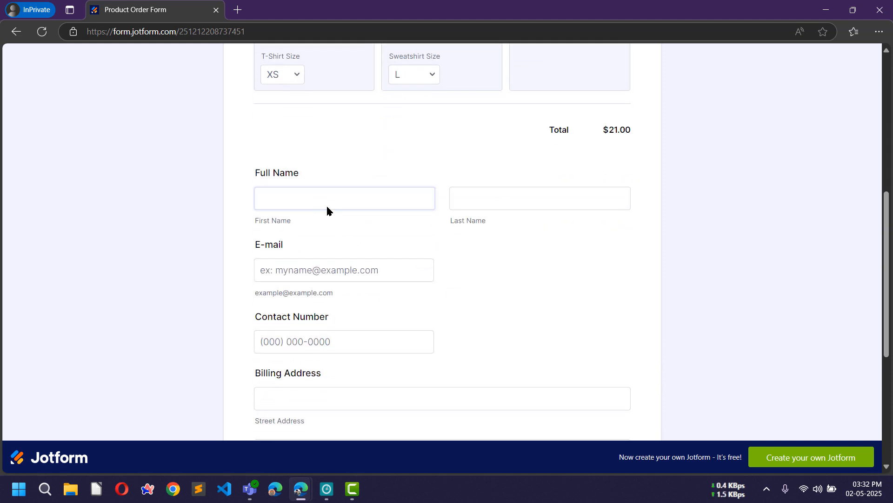
left_click(322, 201)
left_click(326, 241)
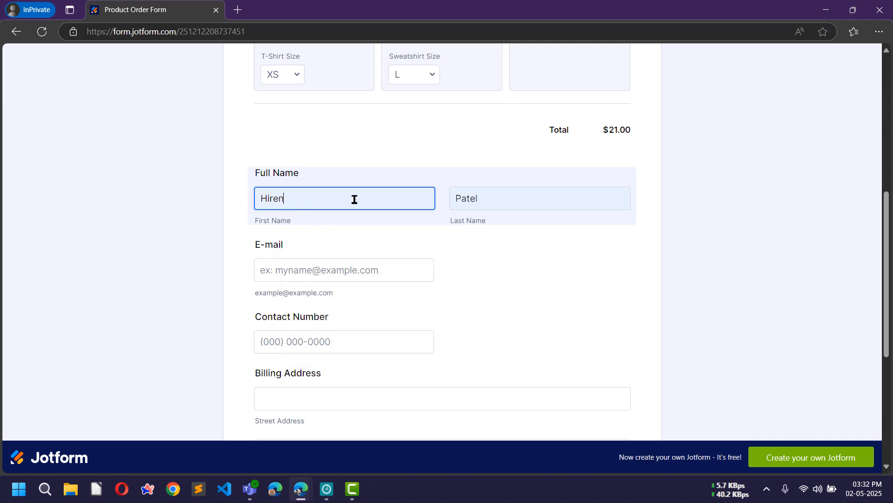
left_click(335, 261)
type("docu")
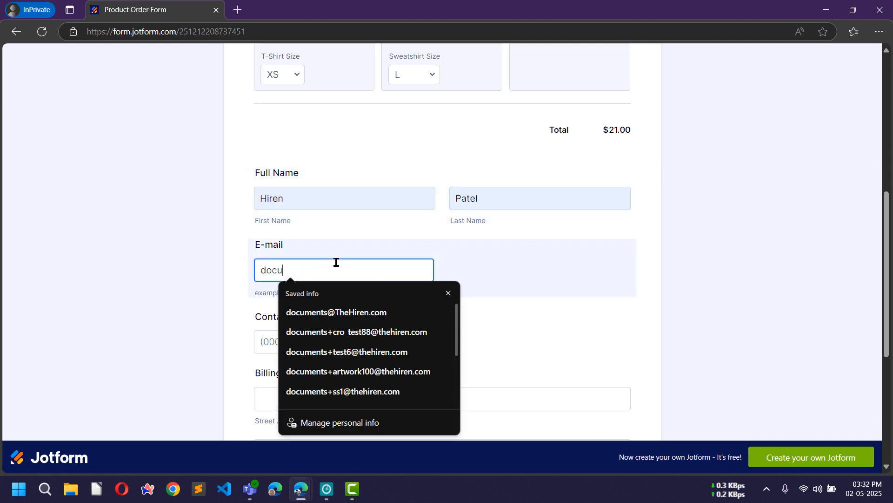
left_click(355, 312)
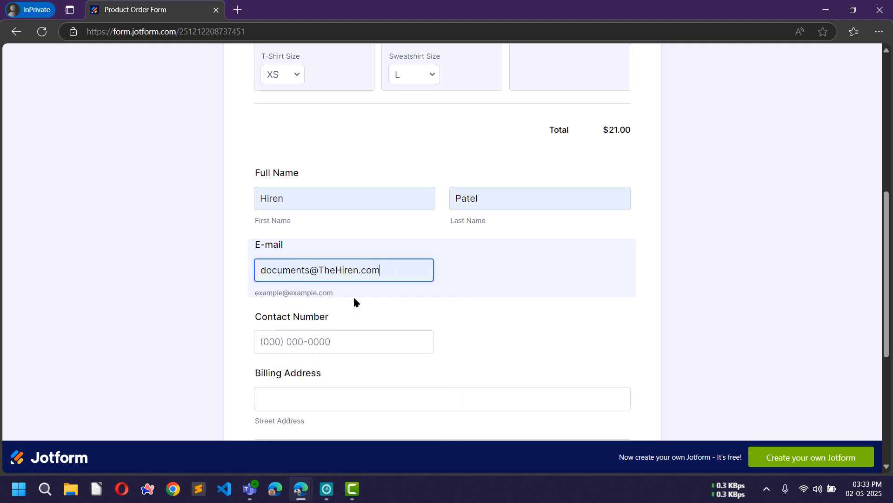
scroll(409, 291, "down", 3)
left_click(318, 214)
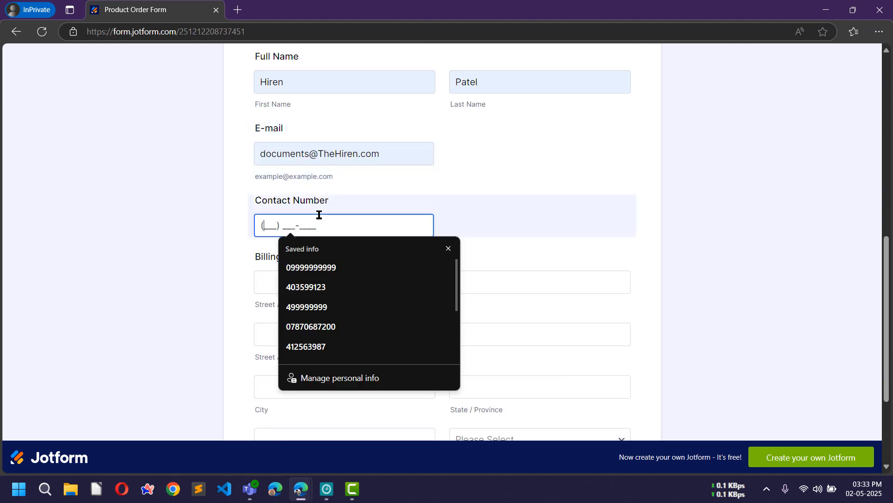
type("9999")
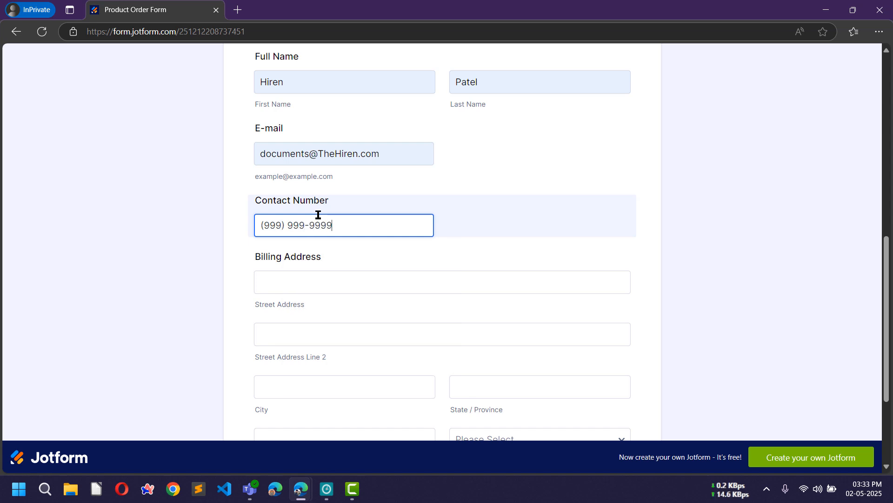
Step: Fill in the billing address from the first saved address suggestion and submit the order form
scroll(321, 222, "down", 1)
left_click(314, 219)
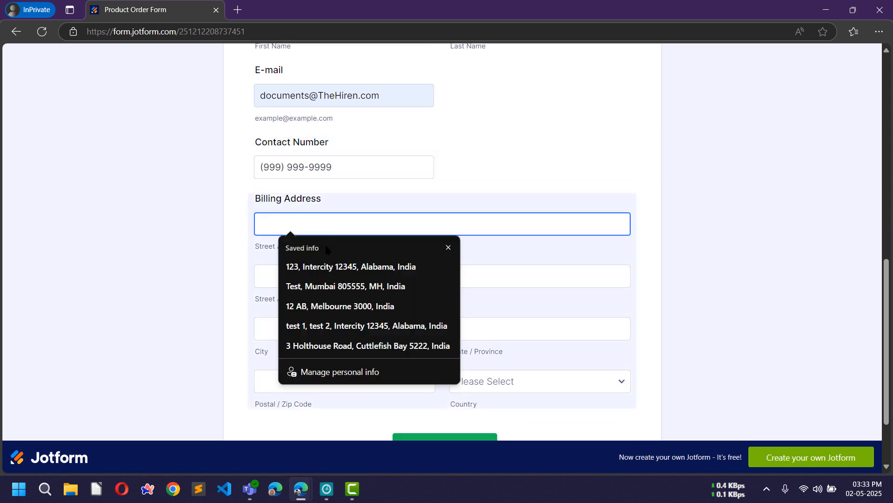
left_click(358, 267)
scroll(368, 280, "down", 2)
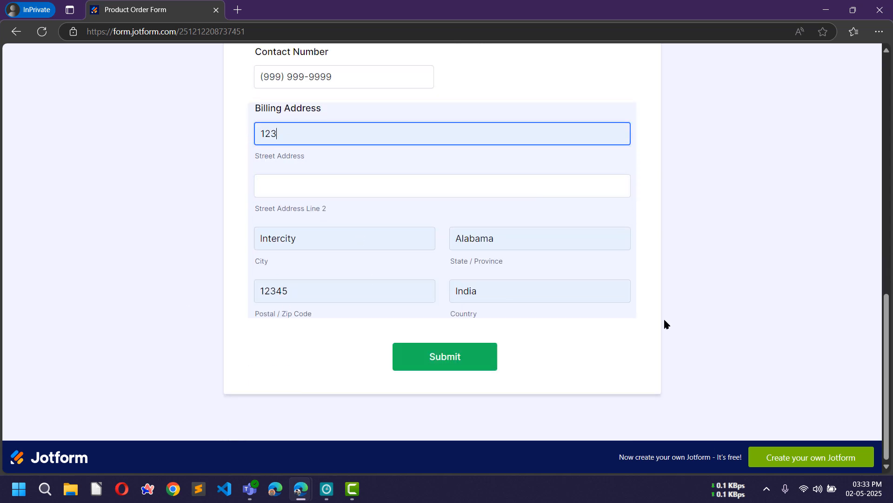
left_click(448, 361)
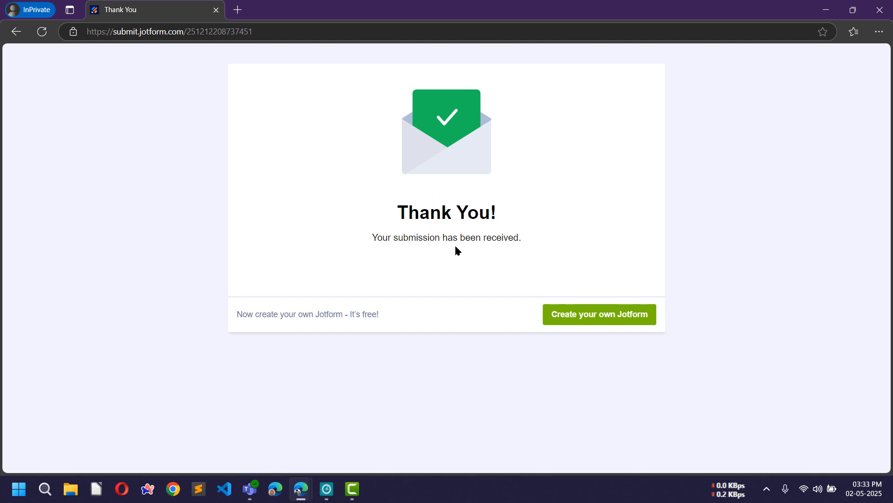
Step: Switch back to the Zap in Zapier and test the Jotform trigger again
key("alt+Tab")
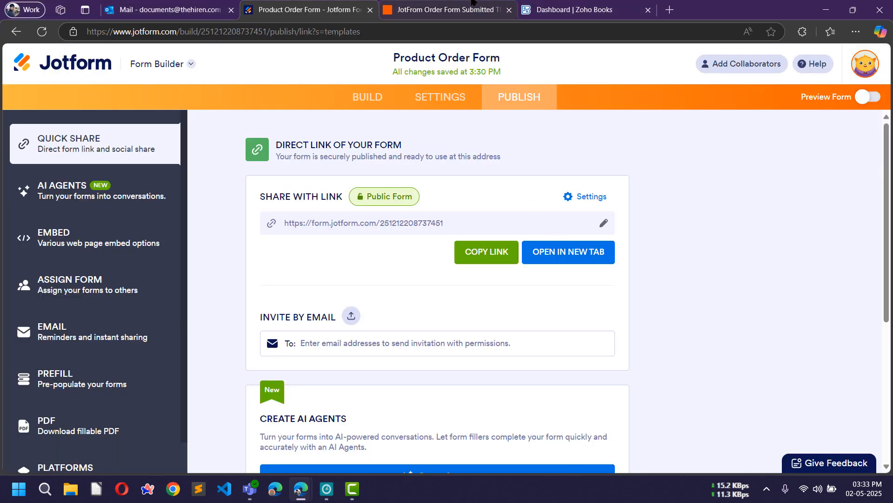
left_click(462, 6)
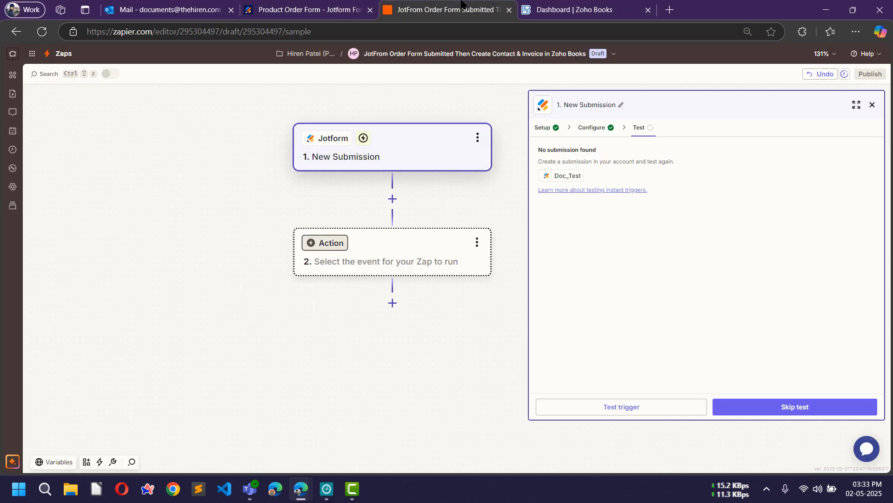
left_click(628, 411)
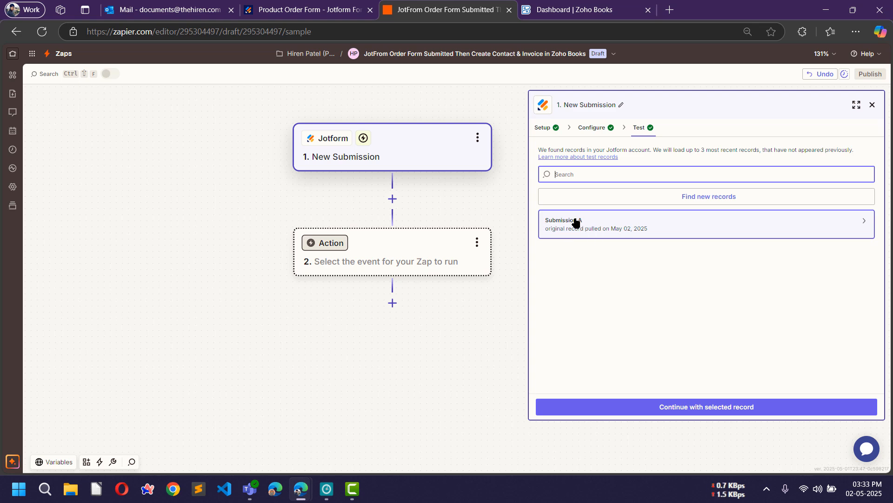
Step: Examine the Submission A record's answers, especially the My Products and My Products Text fields, and close the record details
left_click(652, 221)
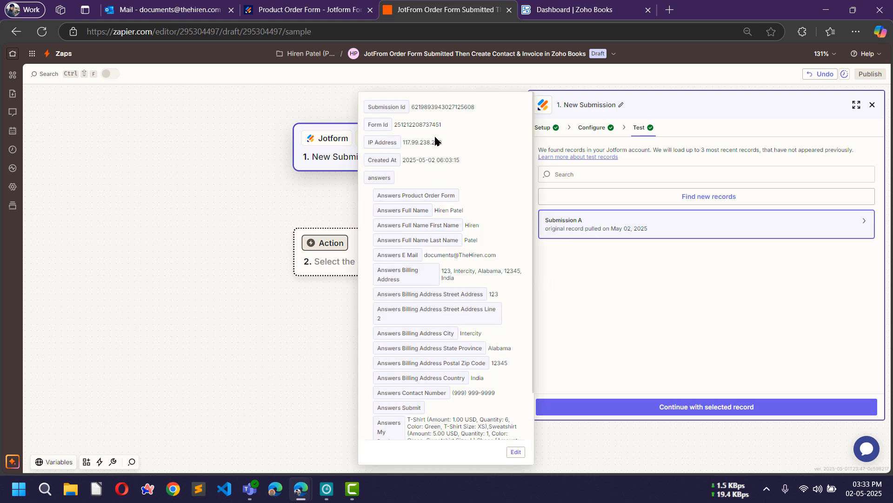
scroll(463, 315, "down", 2)
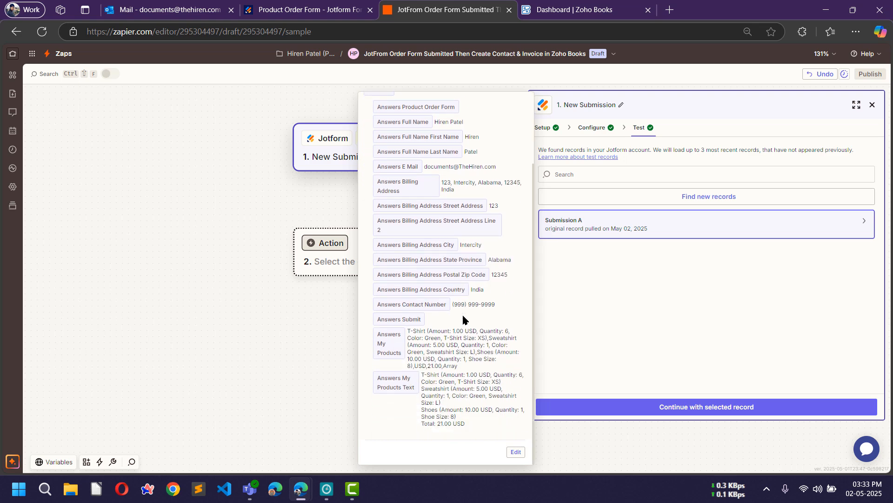
scroll(463, 318, "up", 2)
scroll(464, 230, "down", 2)
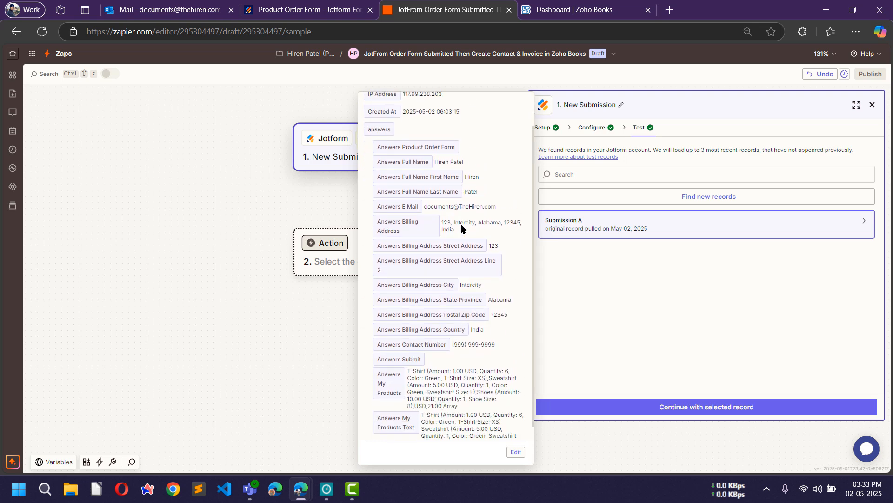
scroll(463, 359, "up", 2)
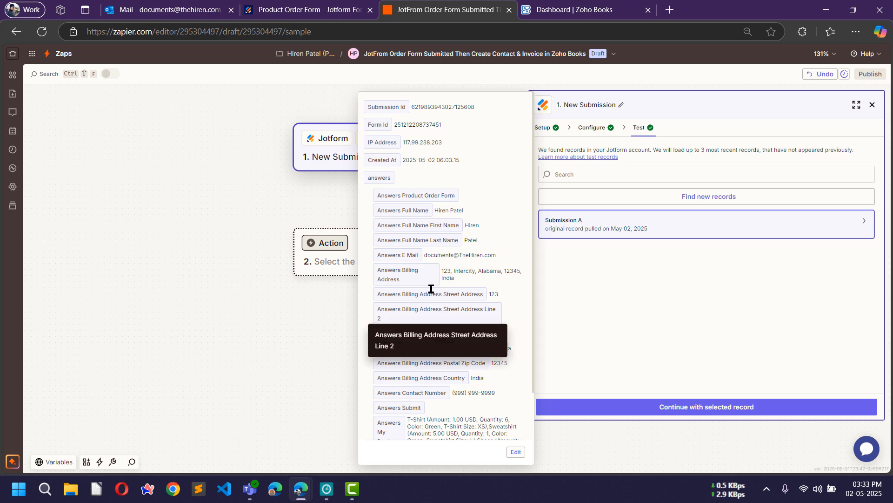
scroll(416, 339, "down", 2)
scroll(418, 335, "down", 1)
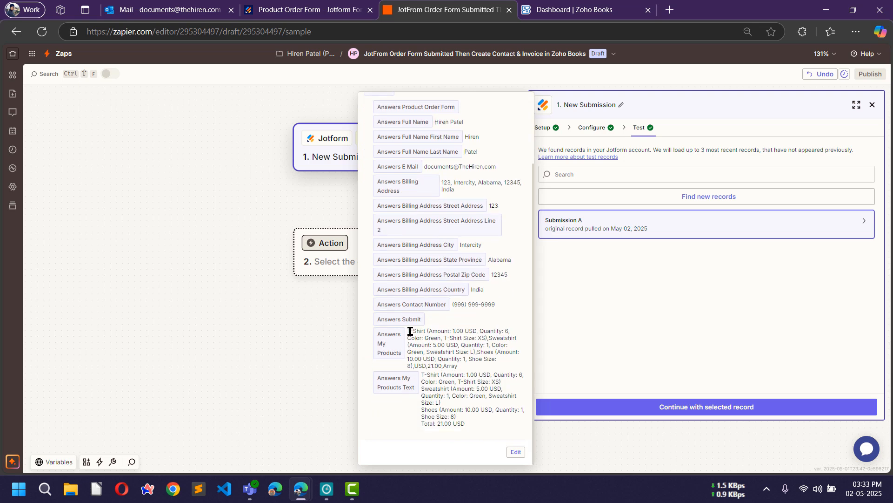
left_click_drag(410, 330, 458, 366)
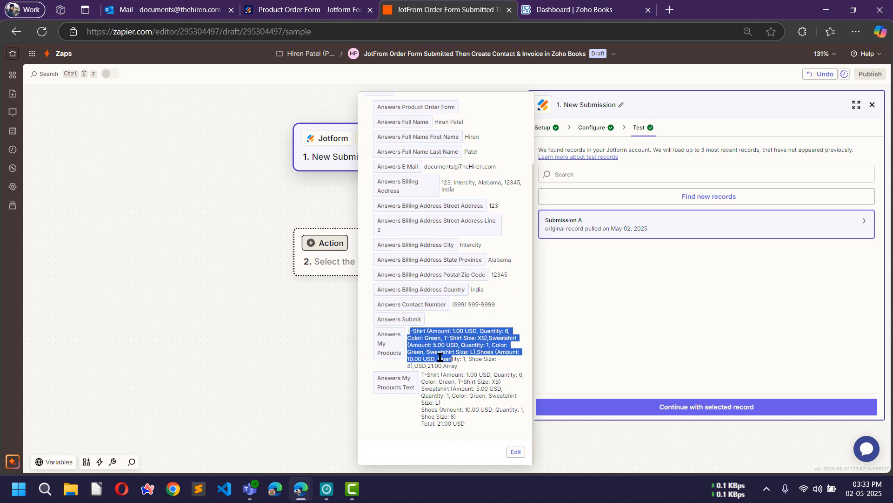
left_click(434, 369)
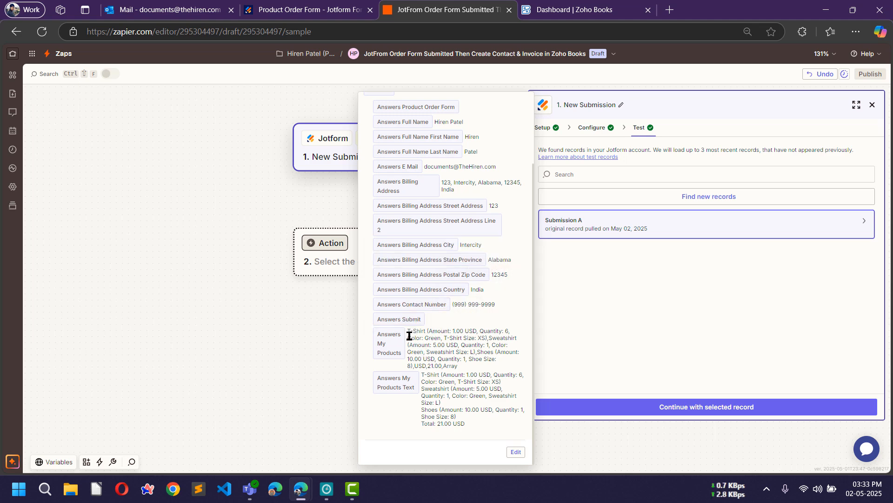
left_click_drag(411, 334, 455, 390)
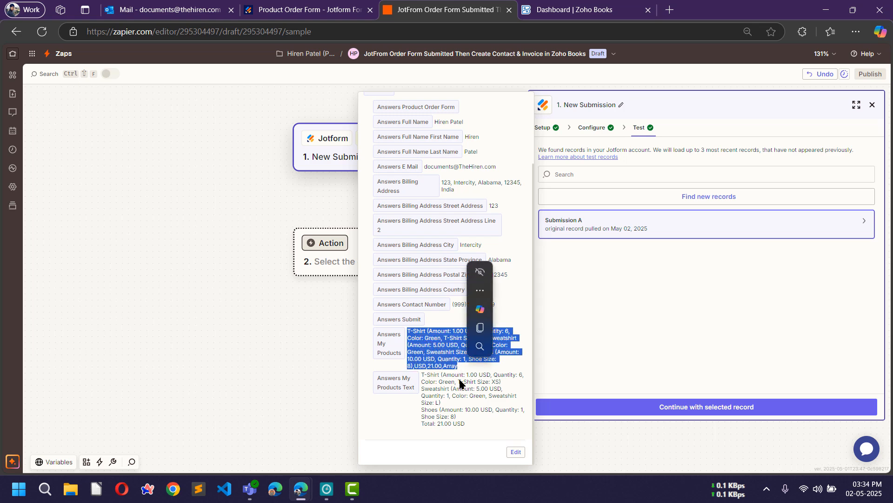
left_click(412, 335)
left_click_drag(376, 333, 406, 363)
left_click(405, 362)
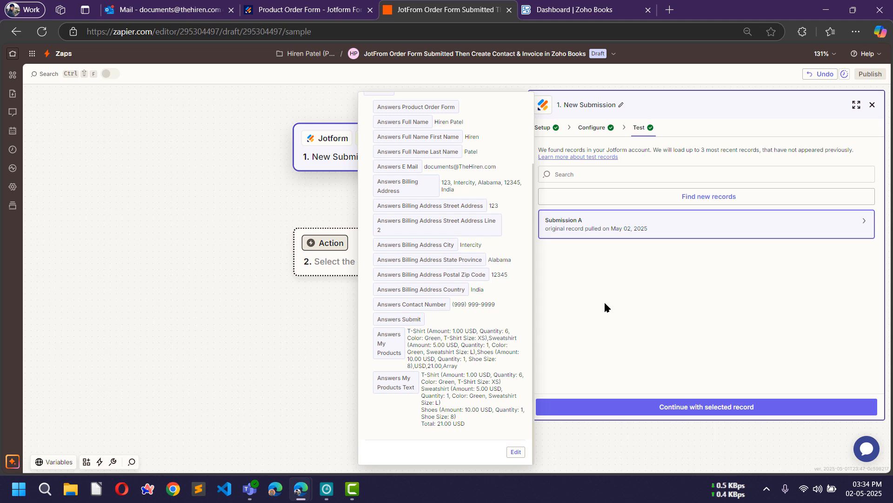
left_click_drag(406, 335, 468, 425)
left_click(432, 387)
left_click(577, 304)
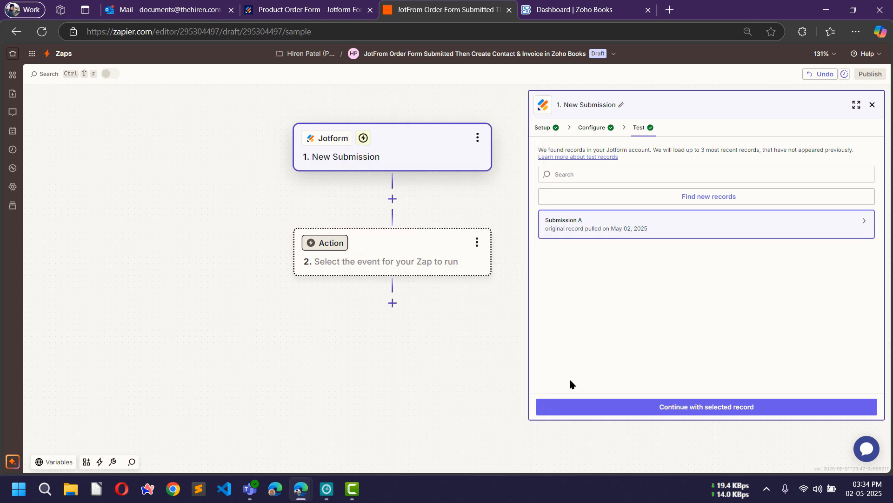
Step: Continue with the Submission A record and add an AI by Zapier action with a custom prompt
left_click(677, 412)
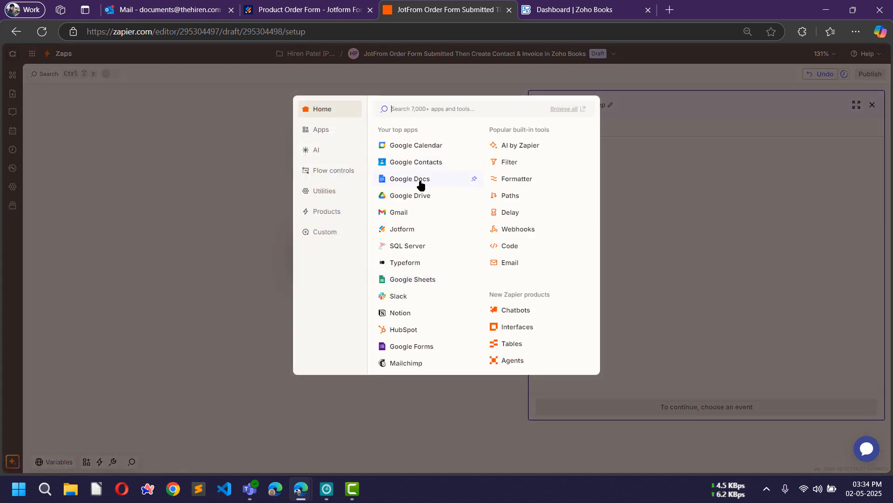
left_click(320, 151)
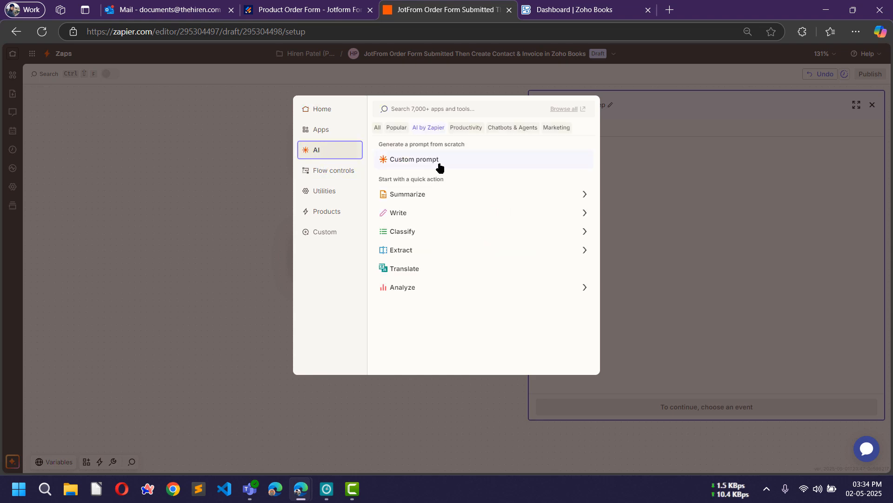
left_click(414, 160)
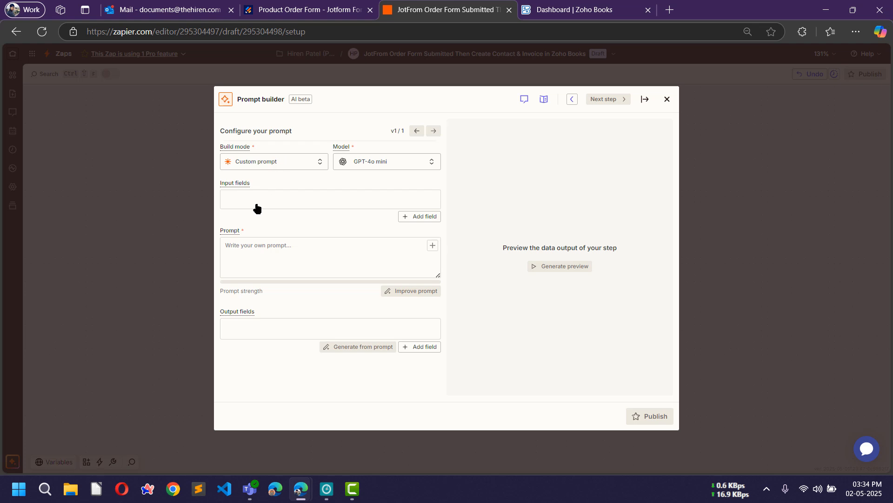
Step: Write the prompt text "Extract all products information like product name, price, quantity in JSON format from this text:"
left_click(267, 267)
left_click(276, 251)
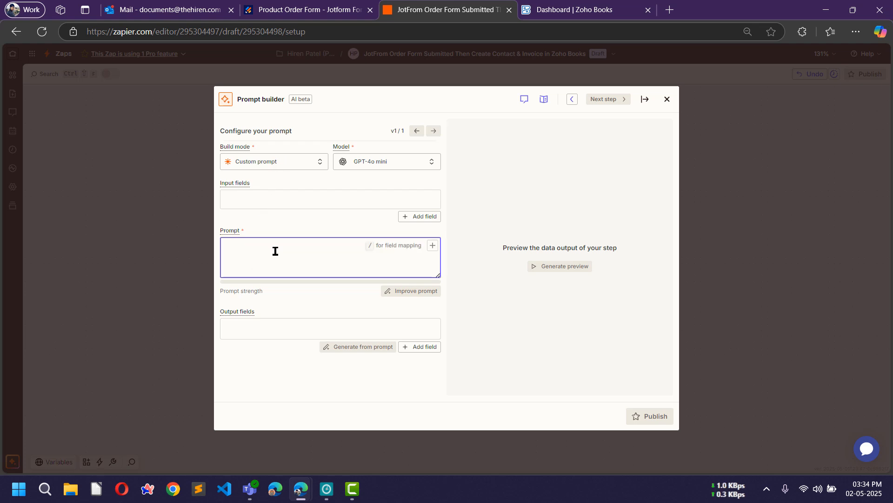
type("Ex tract")
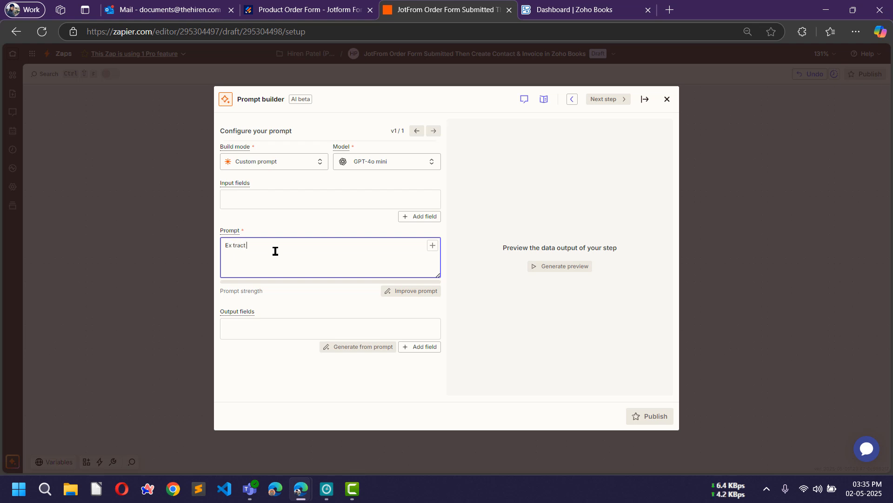
key("BackSpace")
key("BackSpace")
key("BackSpace")
key("BackSpace")
type("tract all")
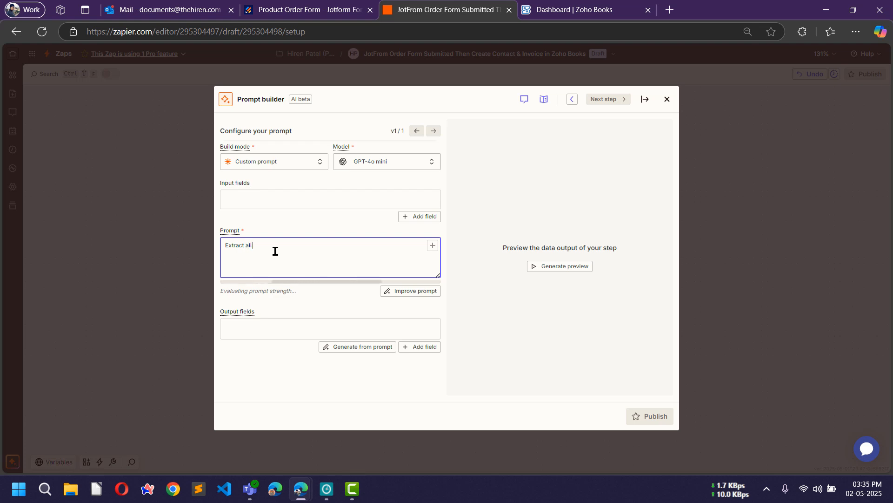
type(" products")
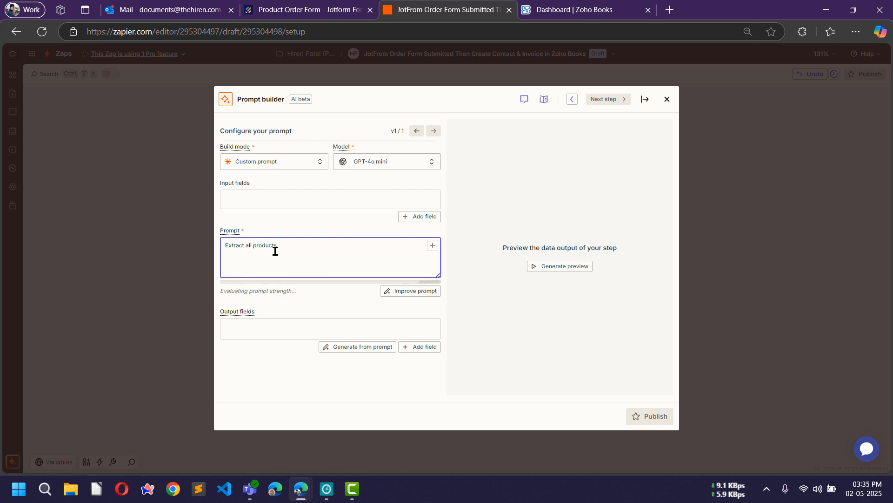
type(" inf")
type("r")
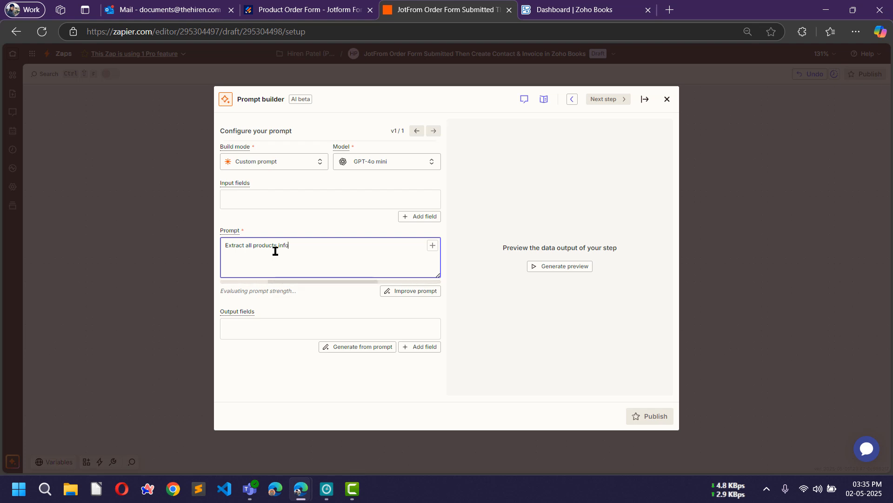
type("ormation (like")
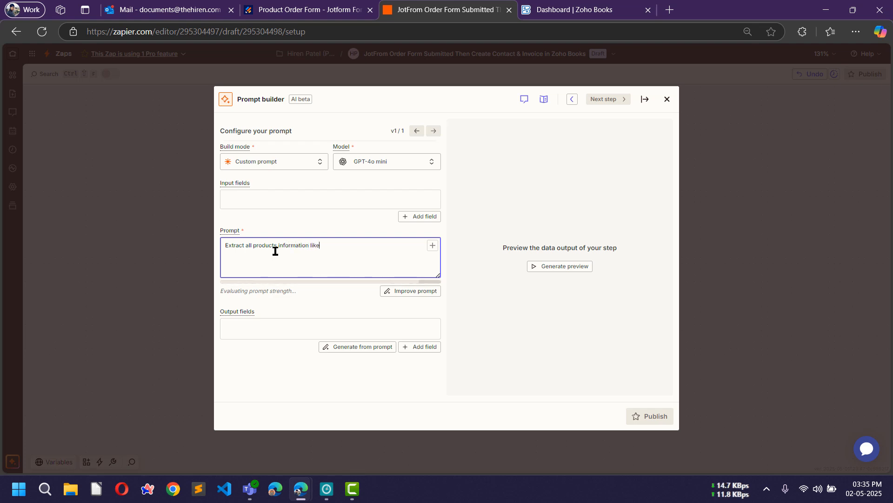
type(" prod")
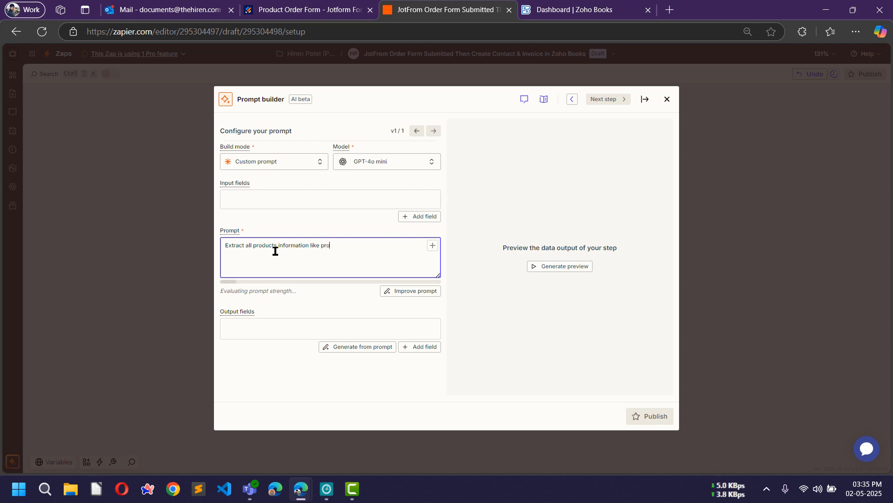
type("uct name")
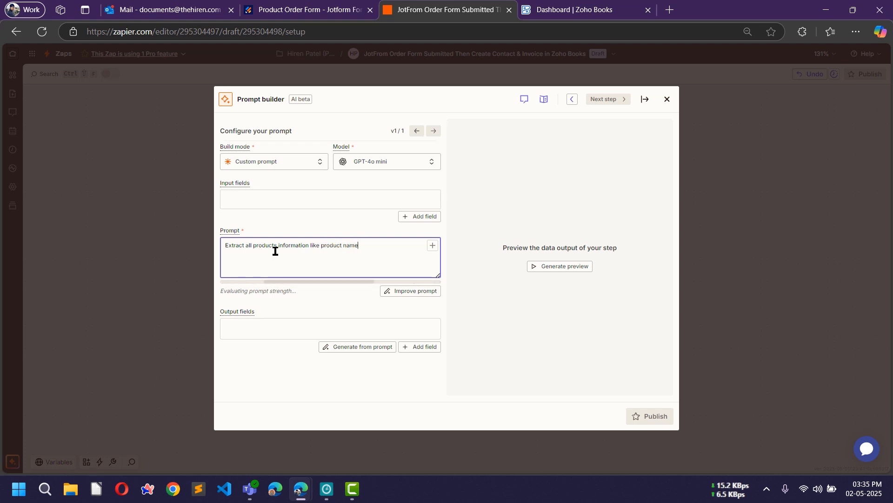
type(", pr")
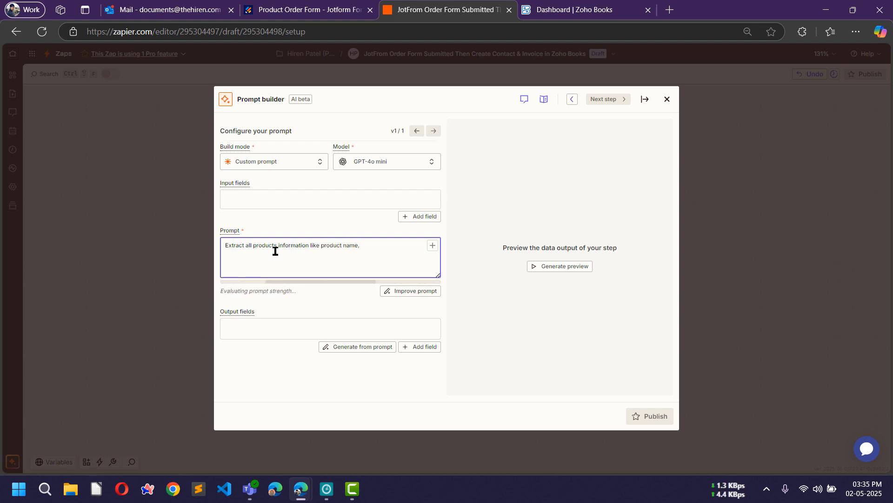
type("ice,")
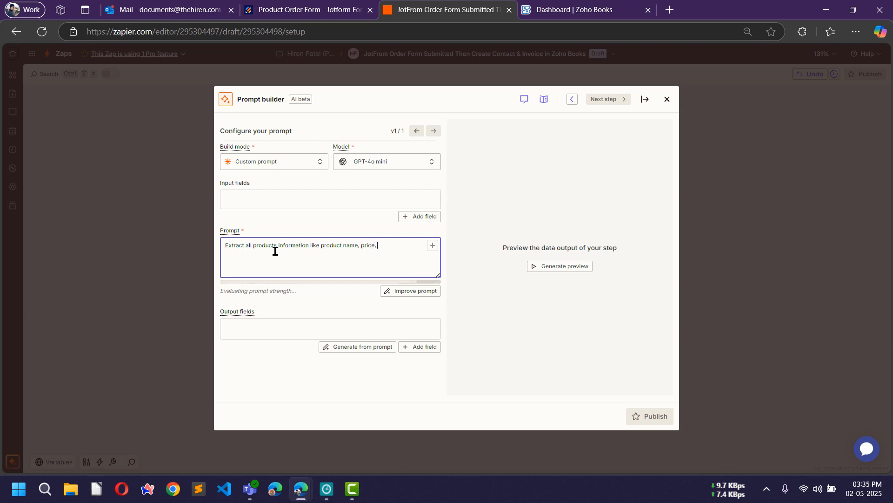
type(" quantity ")
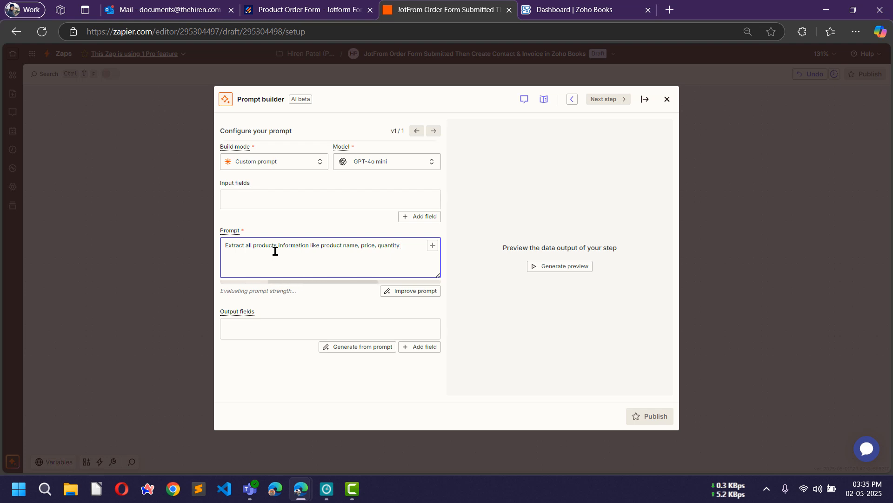
type("in JSON forma")
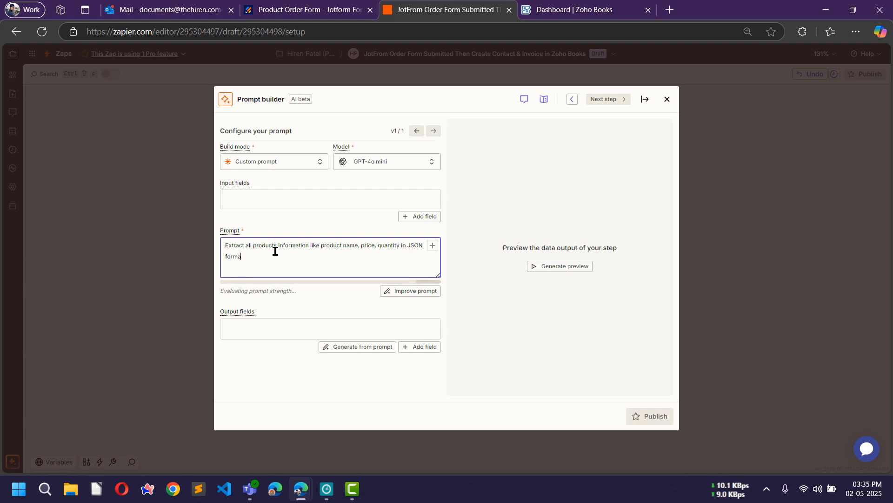
type("t")
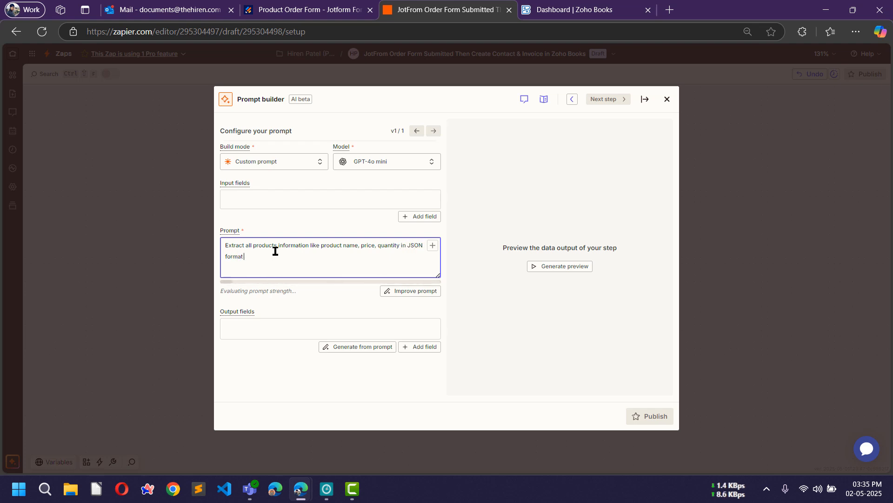
type(" from this text")
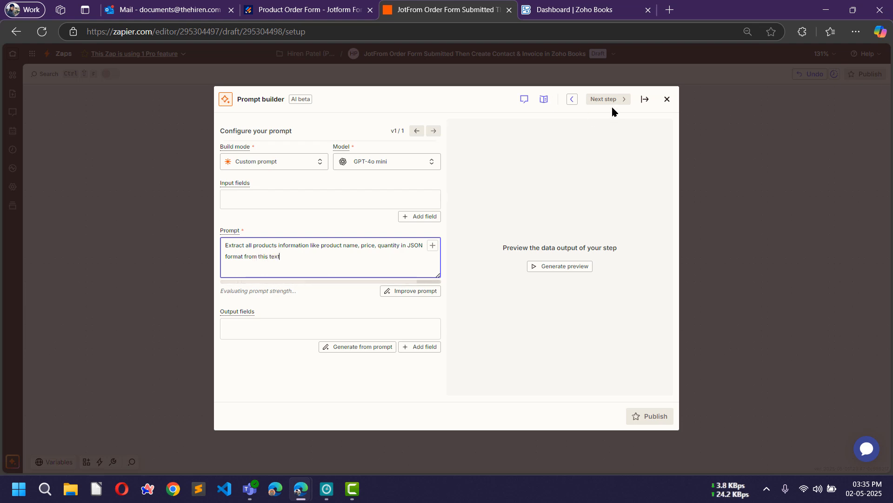
type(":")
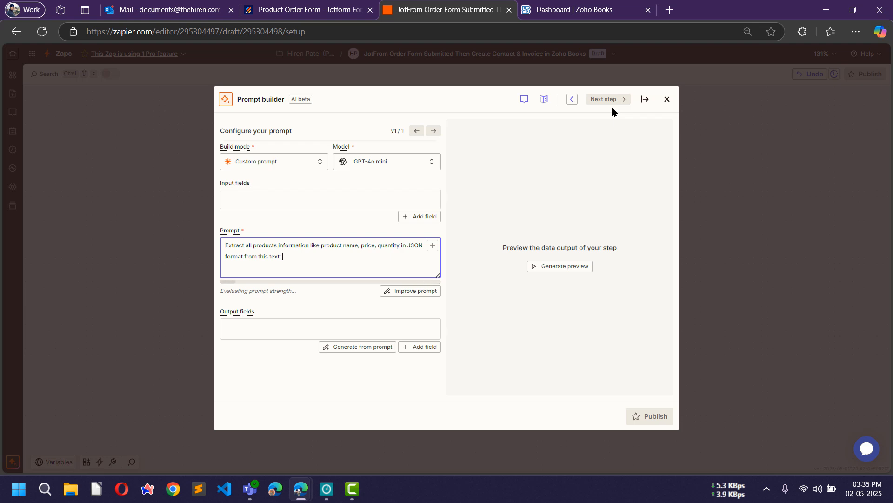
Step: Insert the Jotform submission's Answers My Products Text field at the end of the prompt and add a blank line after it
left_click(432, 246)
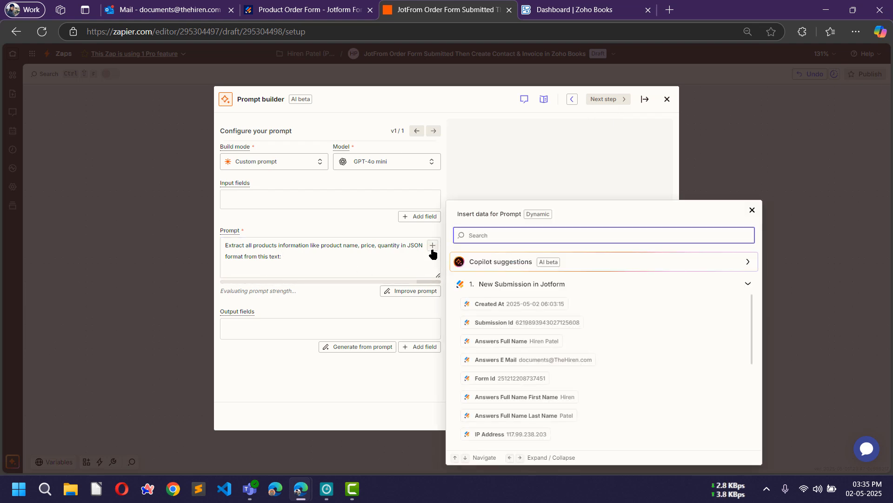
scroll(531, 343, "down", 3)
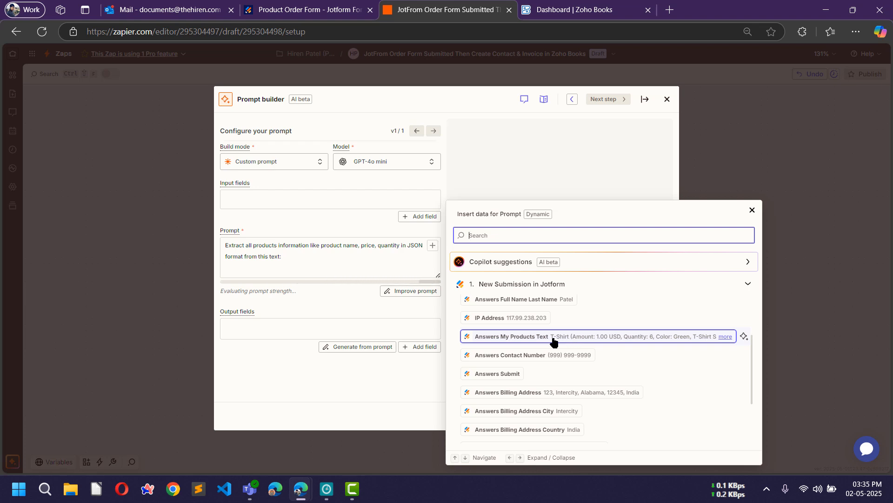
left_click(569, 342)
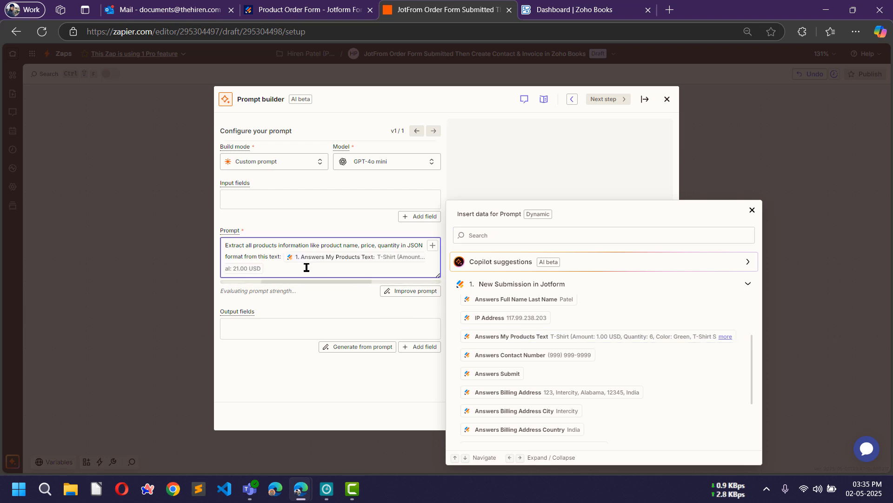
key("Return")
key("Return")
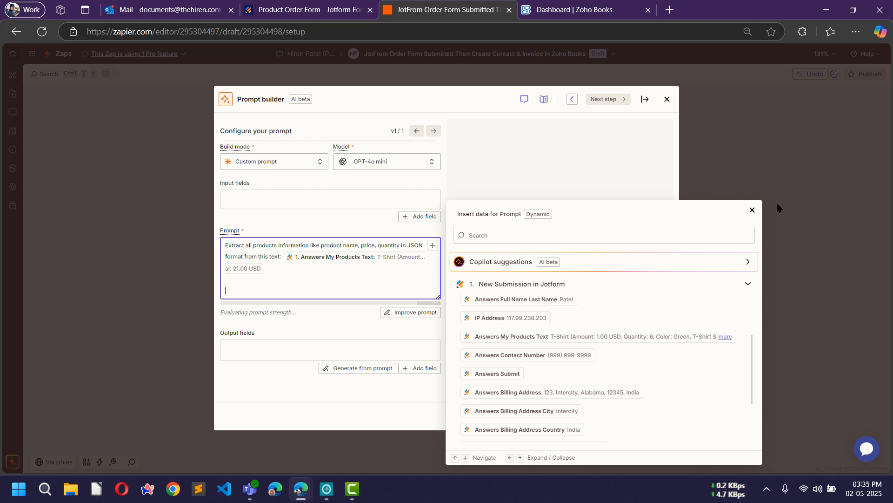
left_click(752, 209)
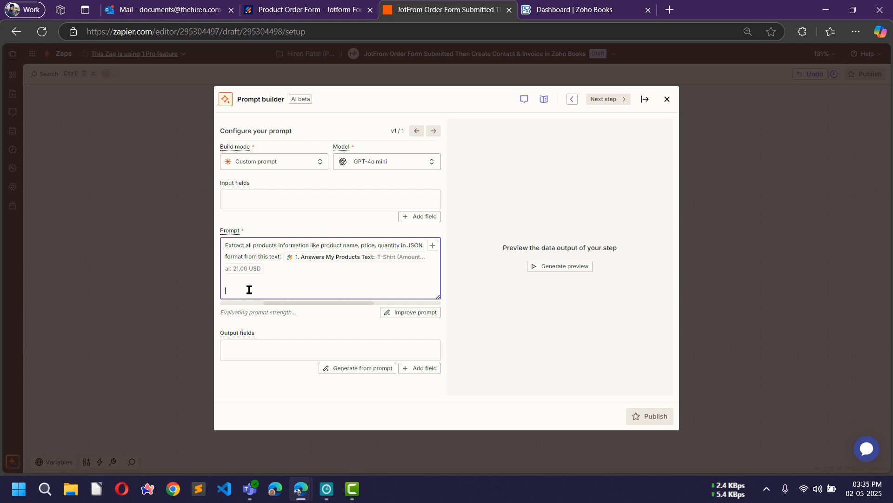
Step: Add the closing prompt line "product price should be always in number format not include any letters."
type("produ")
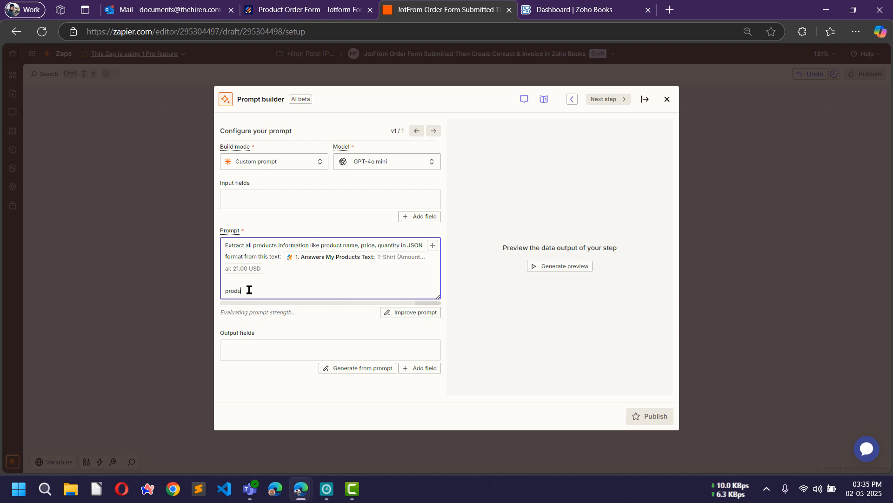
type("ct price should")
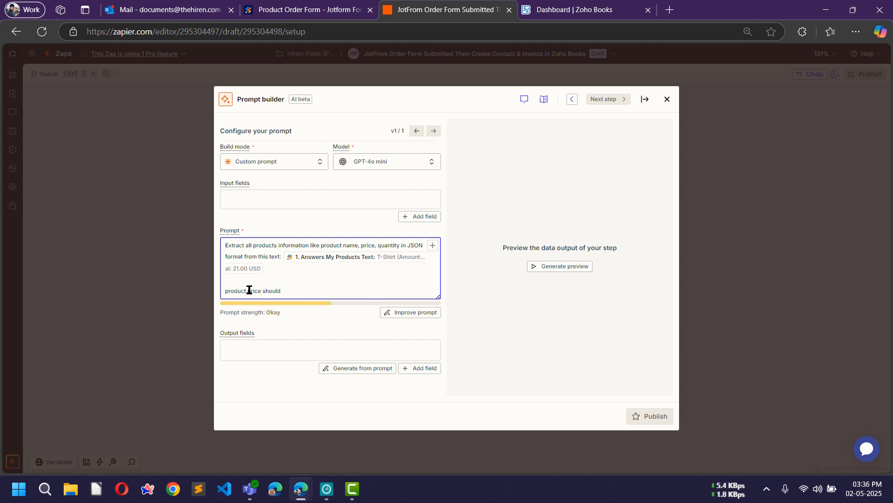
type(" be always in ")
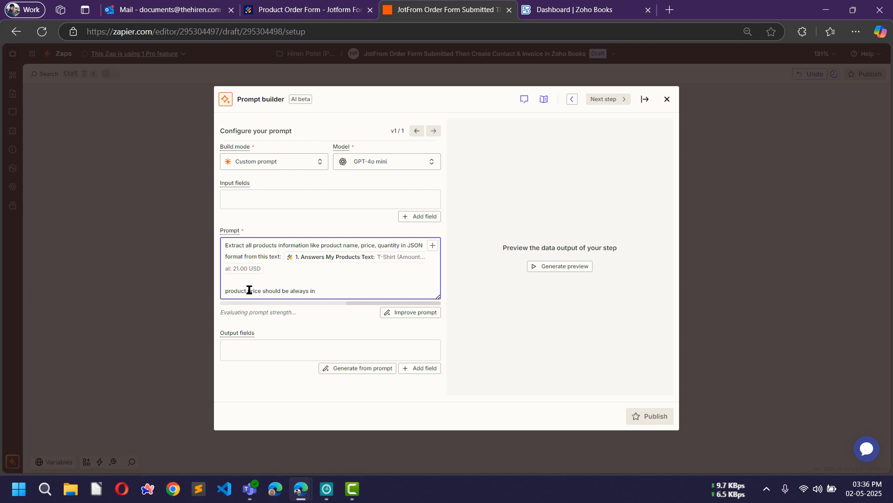
type("number ")
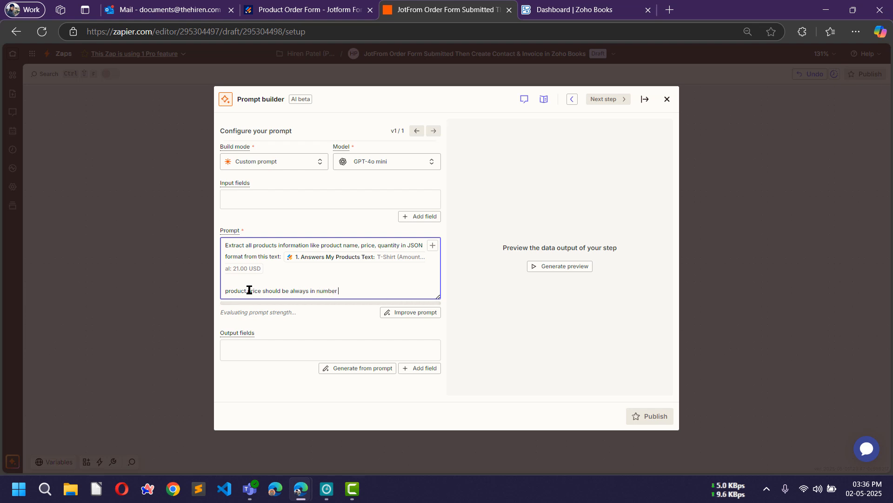
type("format not ")
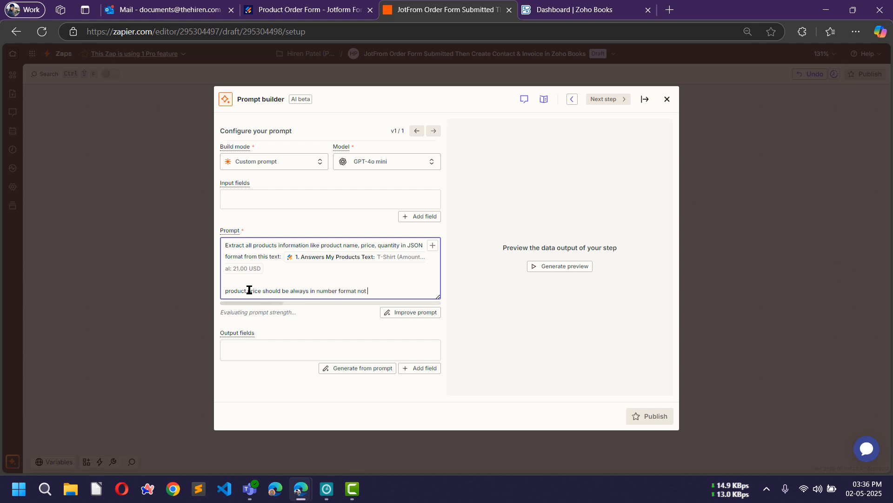
type("include")
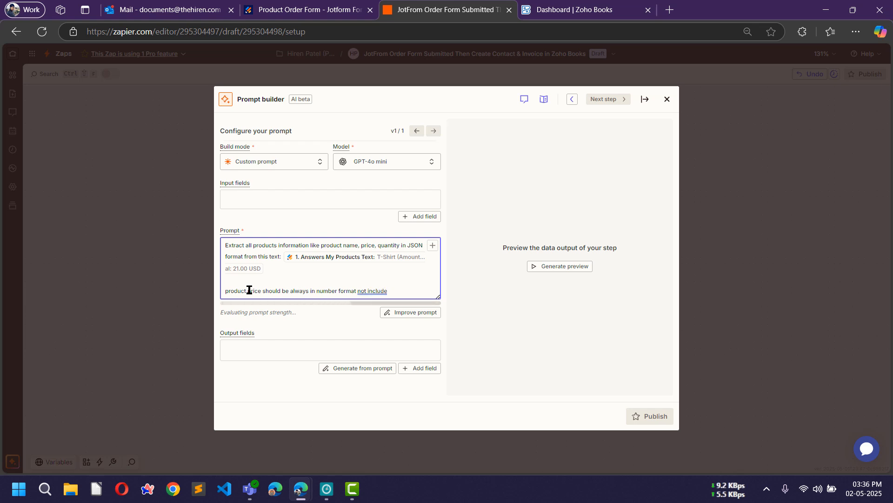
type(" any letters.")
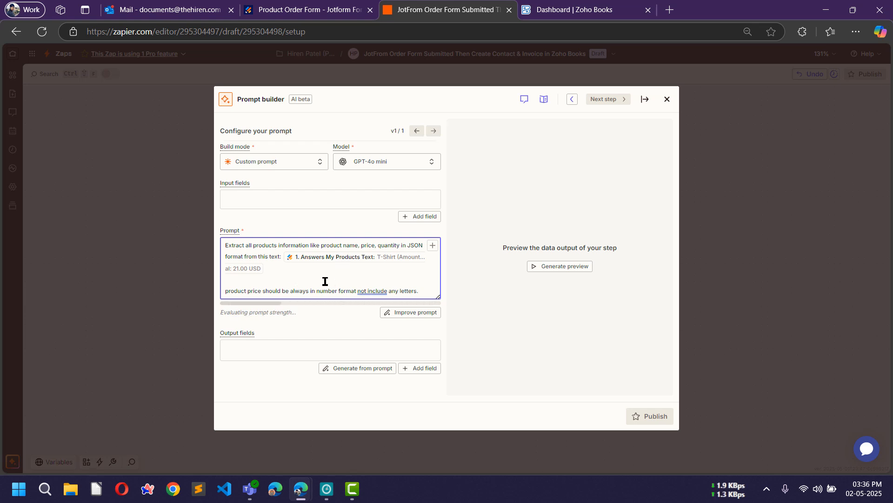
Step: Add an input field named "products" with the Jotform Answers My Products Text field as its value and save it
left_click(252, 199)
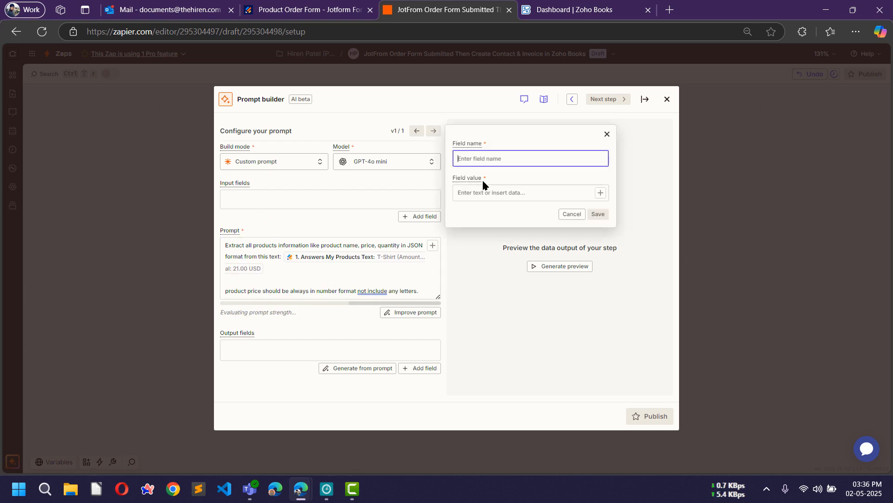
type("products")
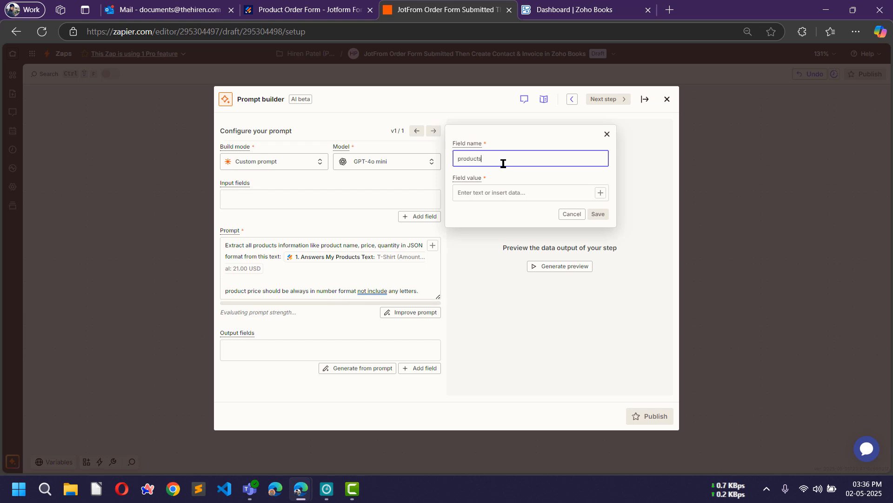
left_click(486, 192)
left_click(600, 194)
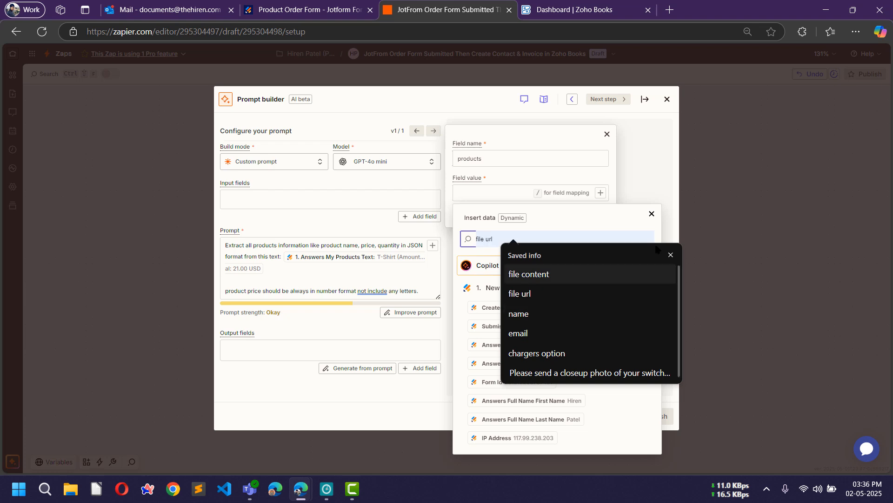
scroll(604, 326, "down", 3)
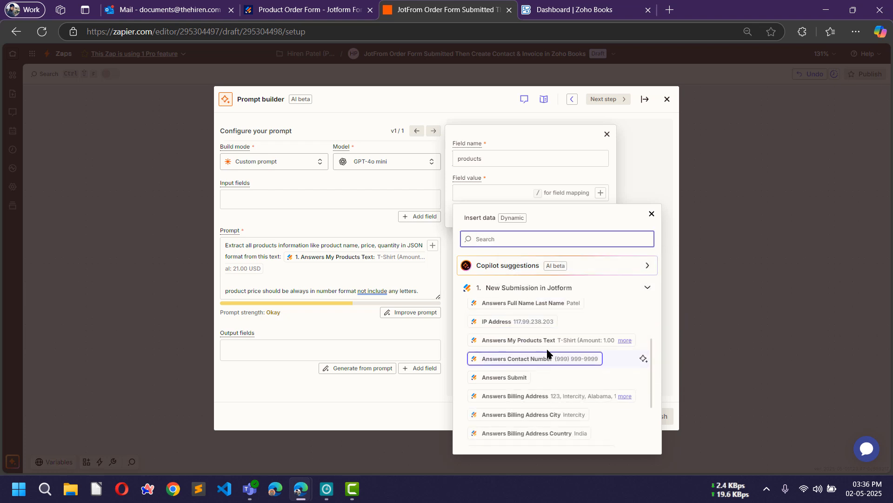
left_click(531, 341)
left_click(650, 172)
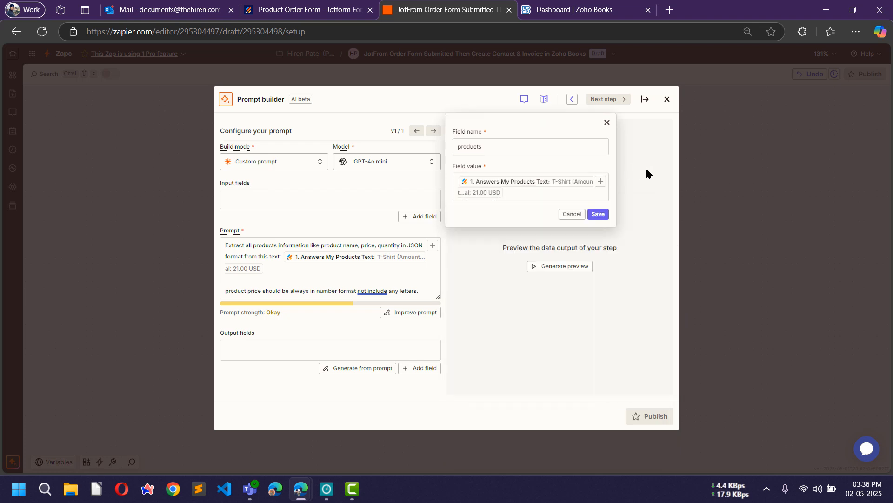
left_click(599, 216)
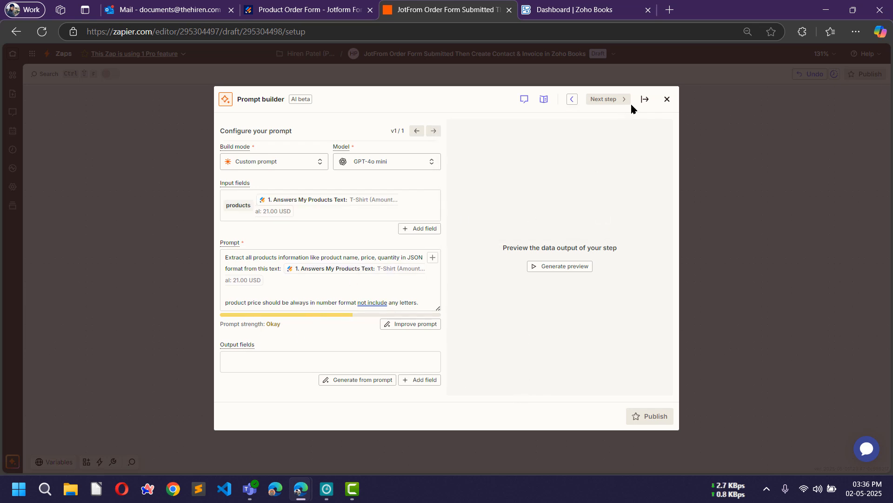
Step: Leave the prompt builder and continue the AI by Zapier step to its test stage
left_click(644, 98)
scroll(702, 267, "down", 3)
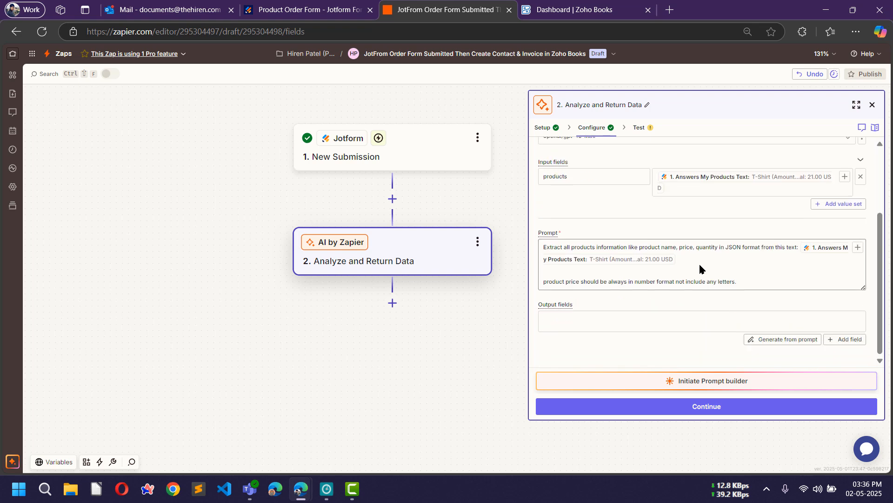
left_click(701, 410)
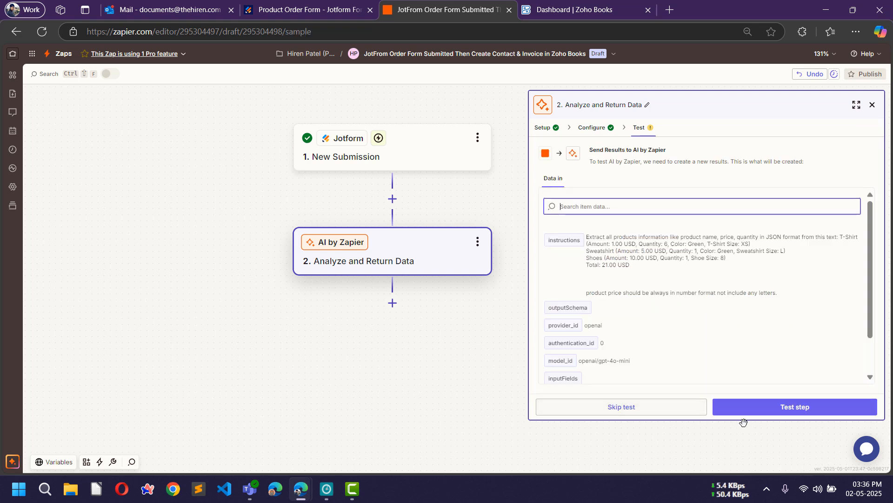
Step: Test the AI by Zapier step and examine the product JSON in its output
left_click(801, 408)
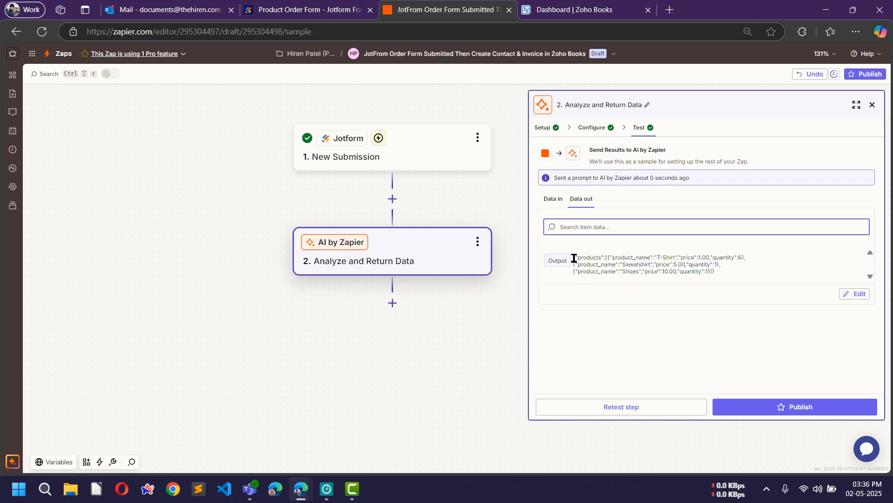
left_click_drag(574, 257, 634, 265)
left_click(637, 281)
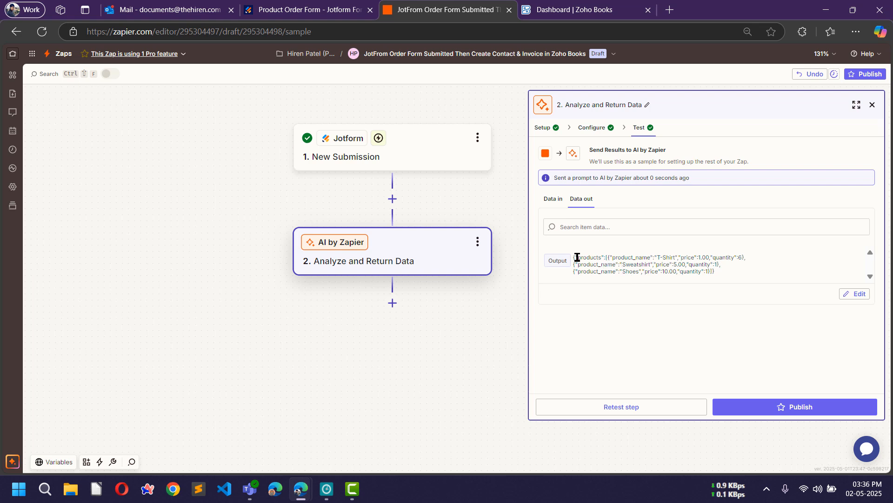
left_click_drag(577, 257, 727, 275)
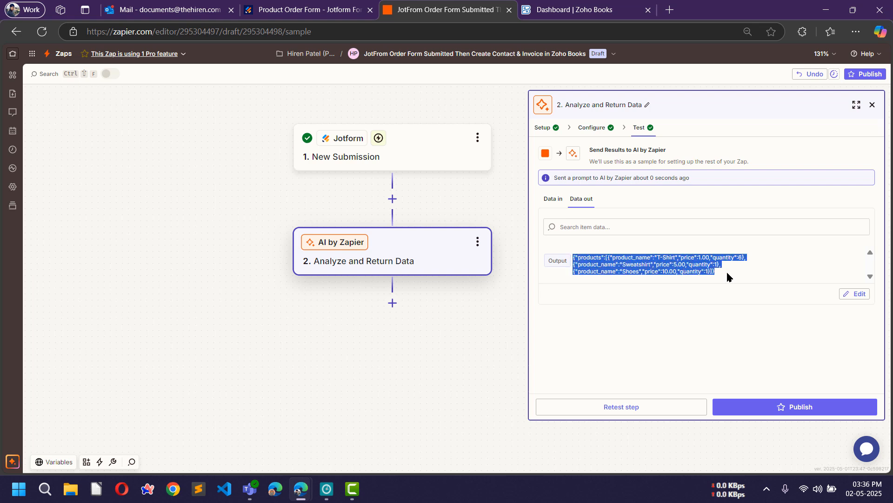
left_click(643, 259)
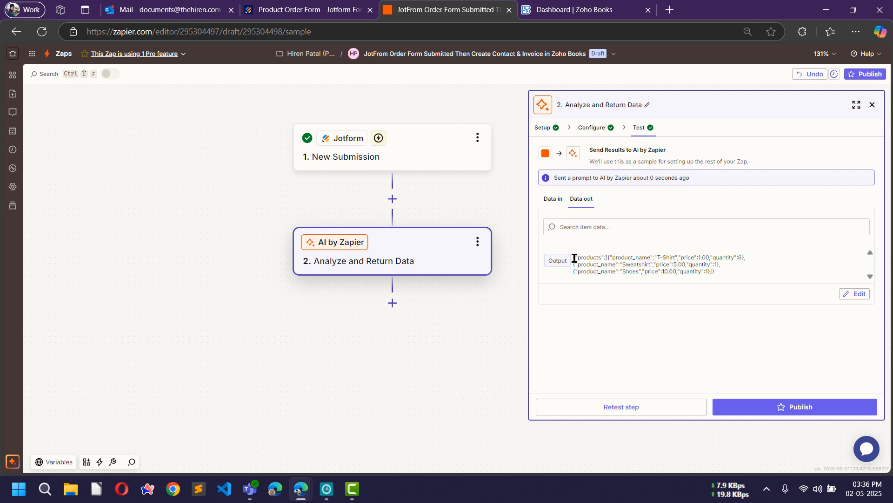
left_click_drag(574, 258, 721, 277)
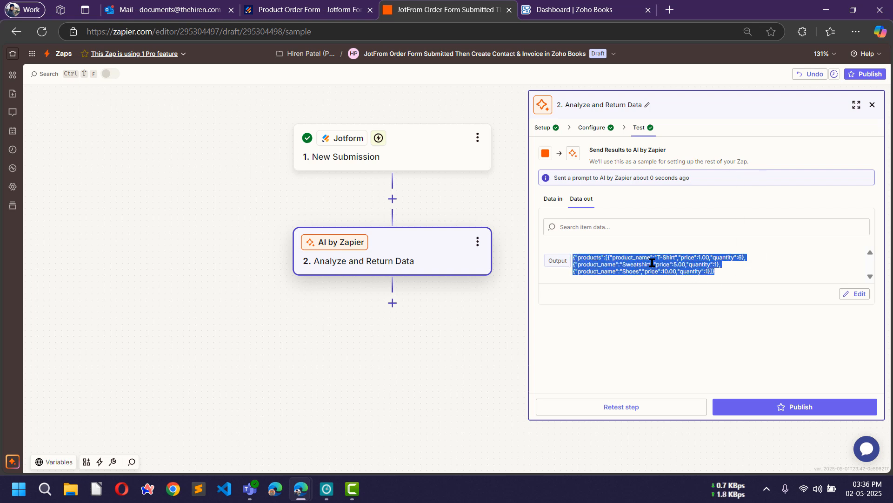
left_click(640, 248)
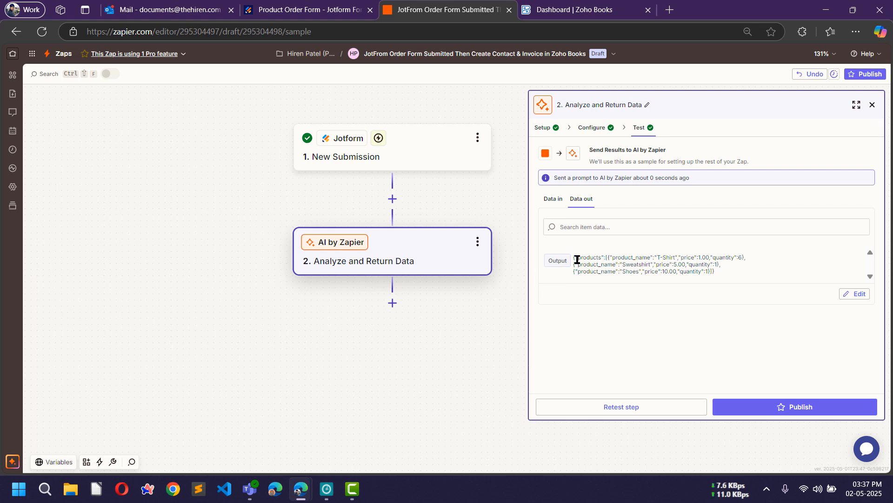
Step: Add a Code by Zapier action after the AI step with the Run Javascript event and continue to its configuration
left_click(393, 302)
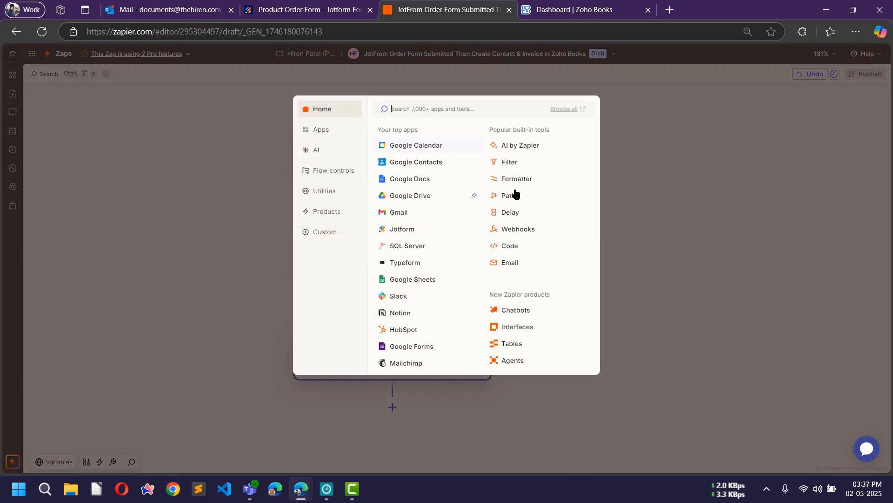
left_click(507, 247)
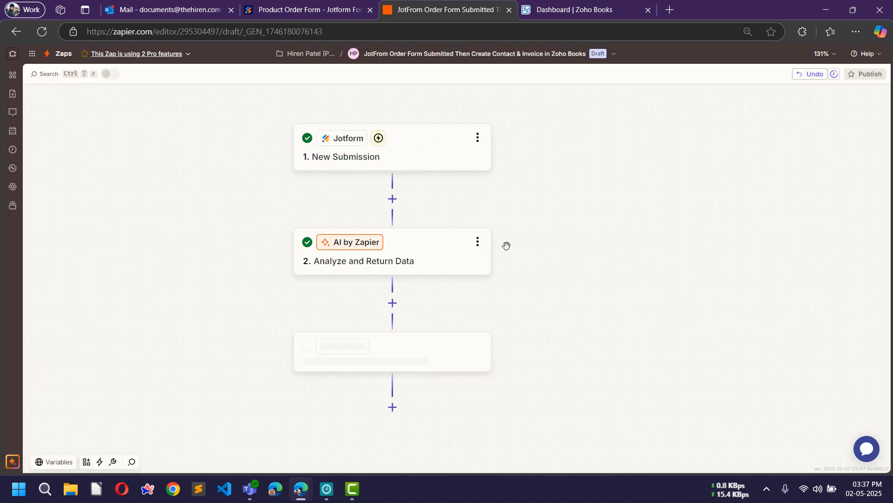
left_click(636, 206)
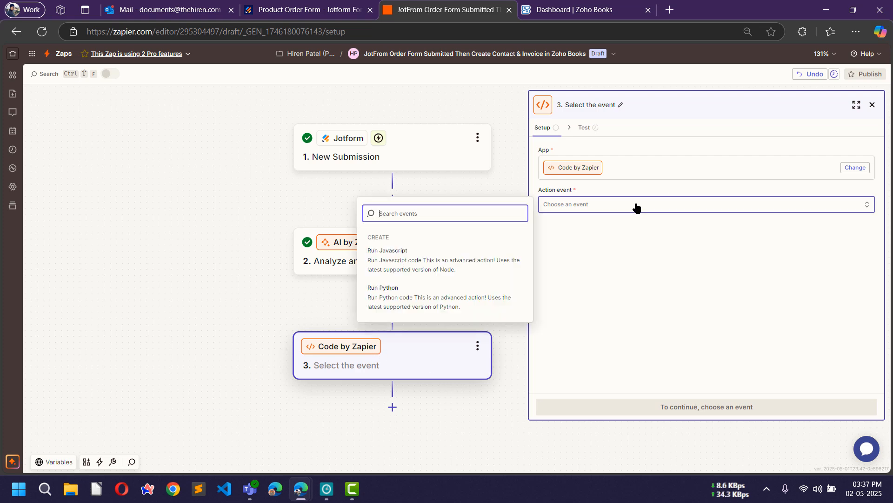
left_click(406, 264)
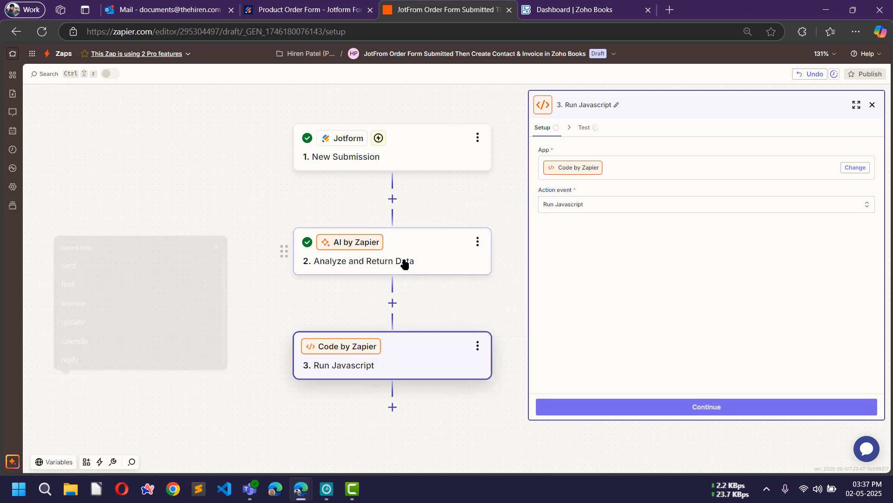
left_click(684, 414)
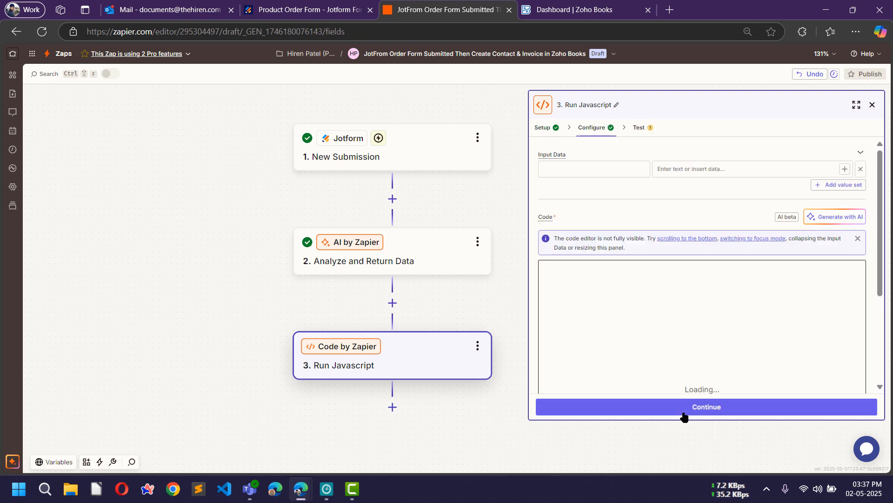
Step: Add an input data entry named "data" and map it to the Output of the Analyze and Return Data step
left_click(600, 167)
type("data")
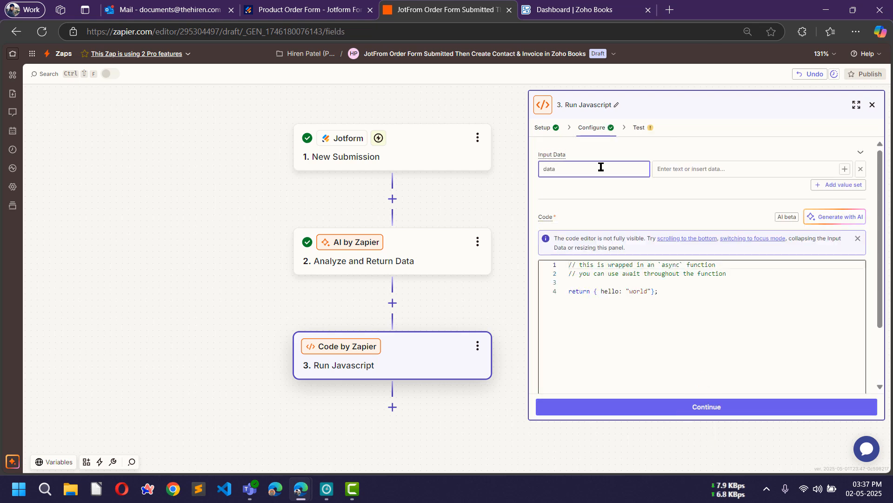
left_click(712, 170)
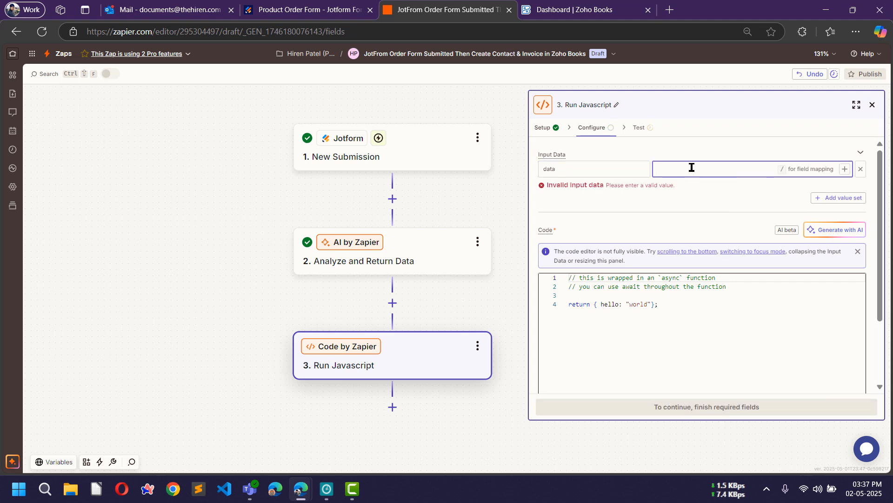
left_click(845, 169)
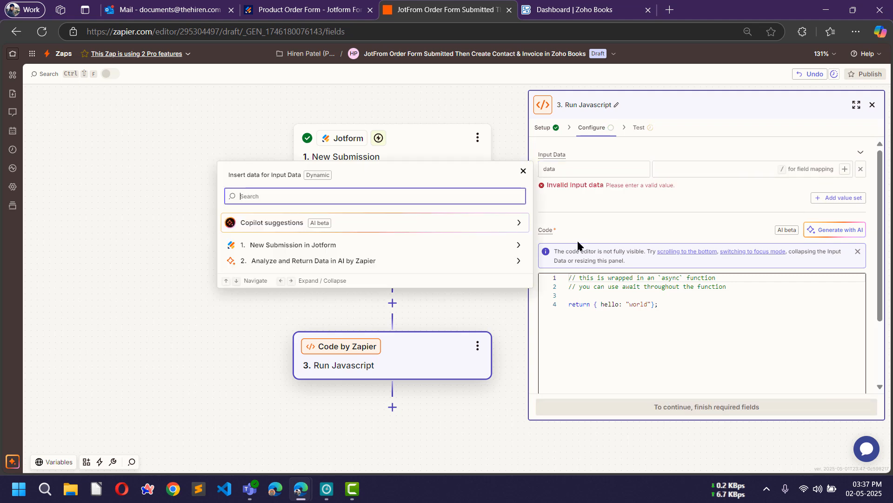
left_click(300, 267)
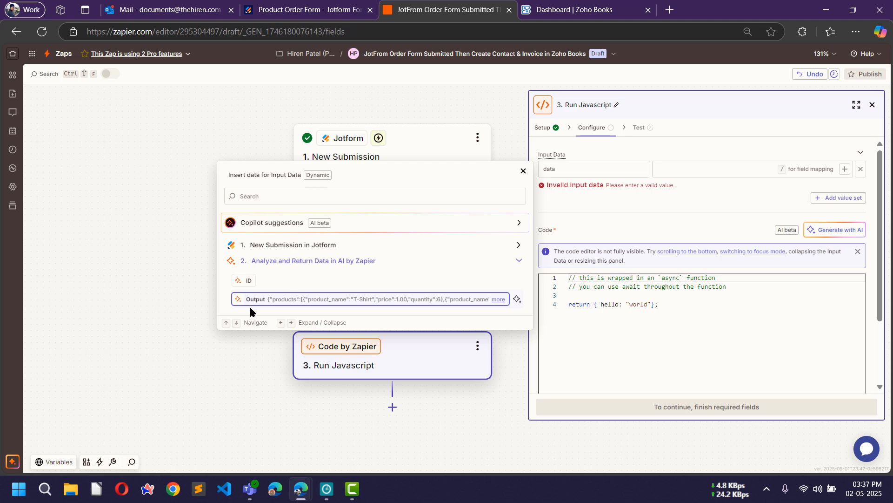
left_click(287, 300)
left_click(673, 205)
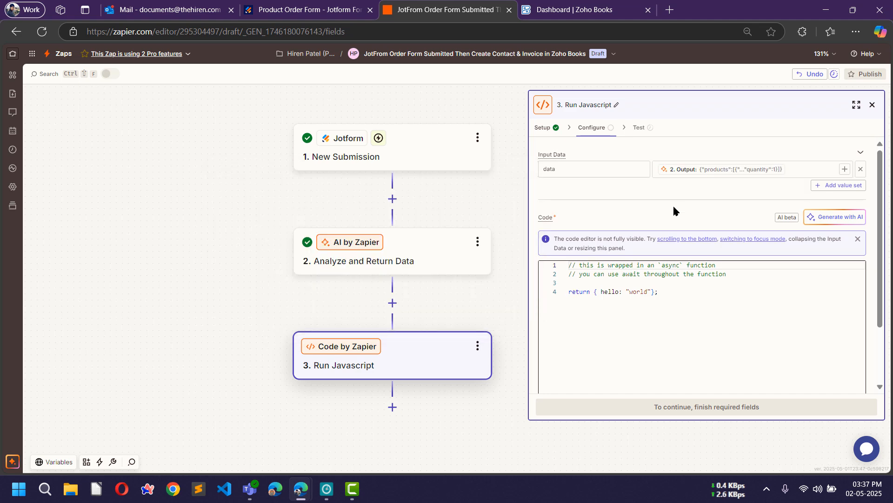
Step: Replace the default JavaScript code with "return JSON.parse(inputData.data);"
left_click_drag(659, 291, 550, 255)
type("return")
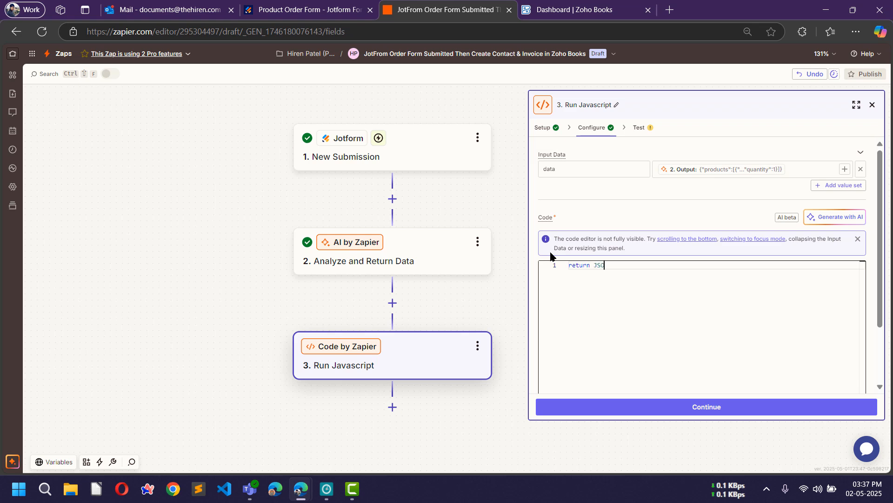
type("JSON.parse(inputData.")
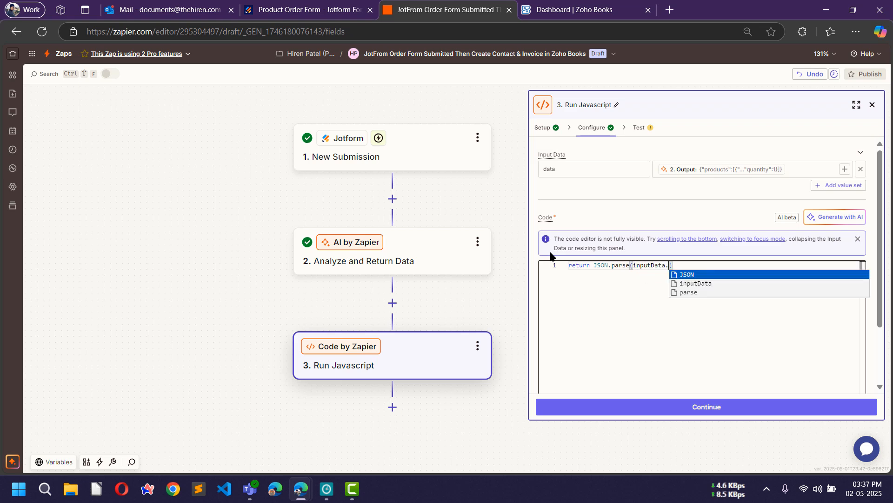
type("data")
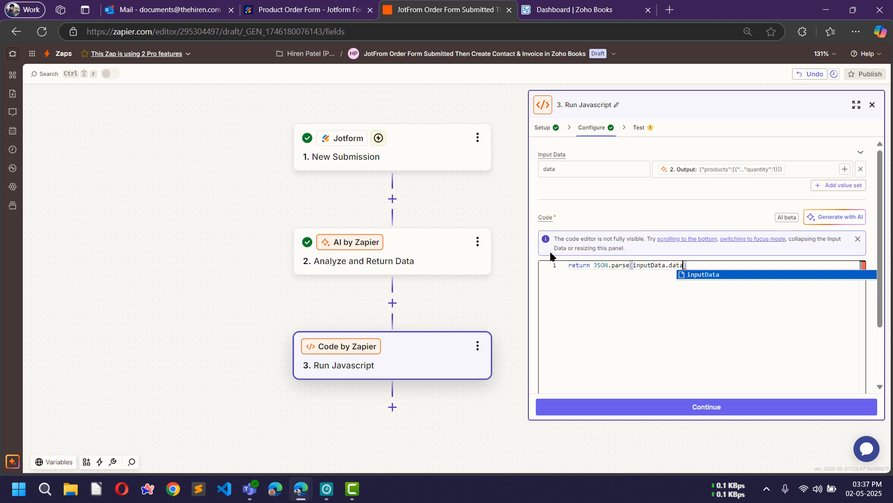
type(");")
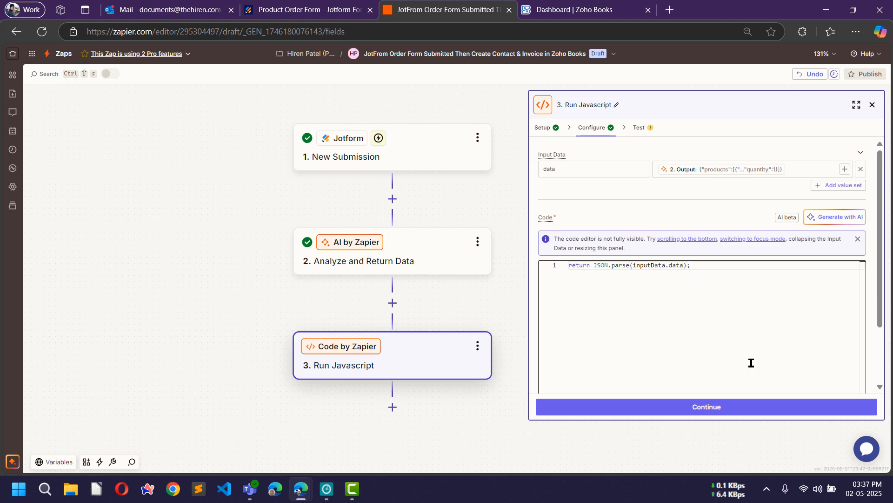
Step: Test the Run Javascript step and review the name, price and quantity of each product in its output
left_click(701, 408)
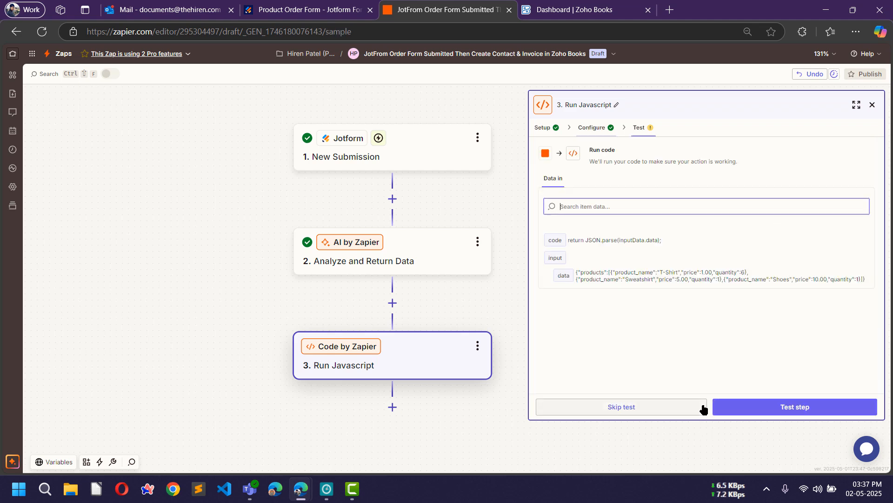
left_click(828, 408)
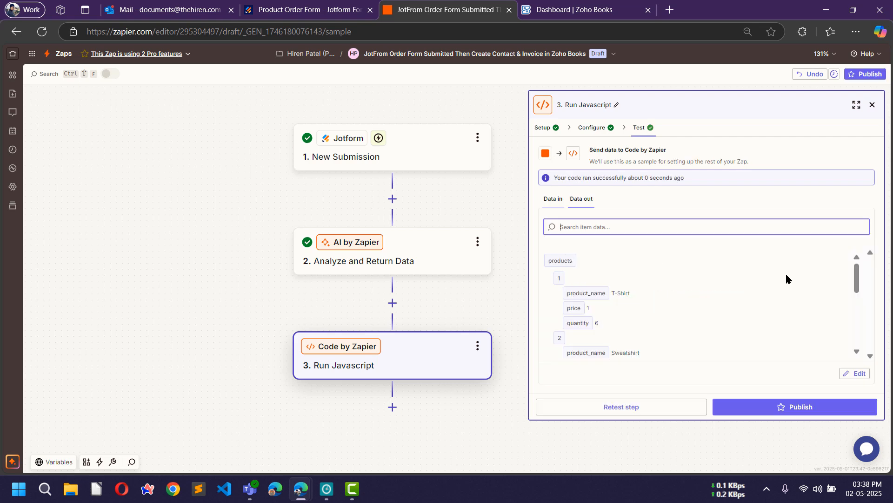
scroll(680, 265, "down", 3)
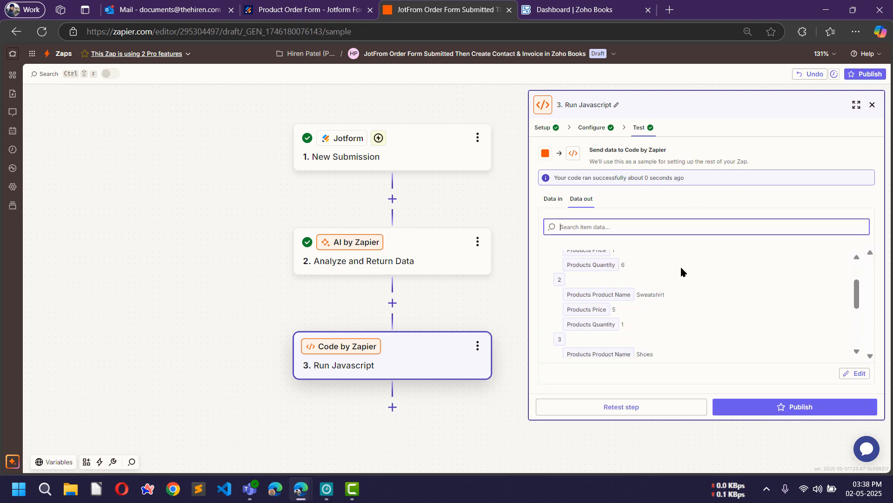
scroll(675, 294, "up", 3)
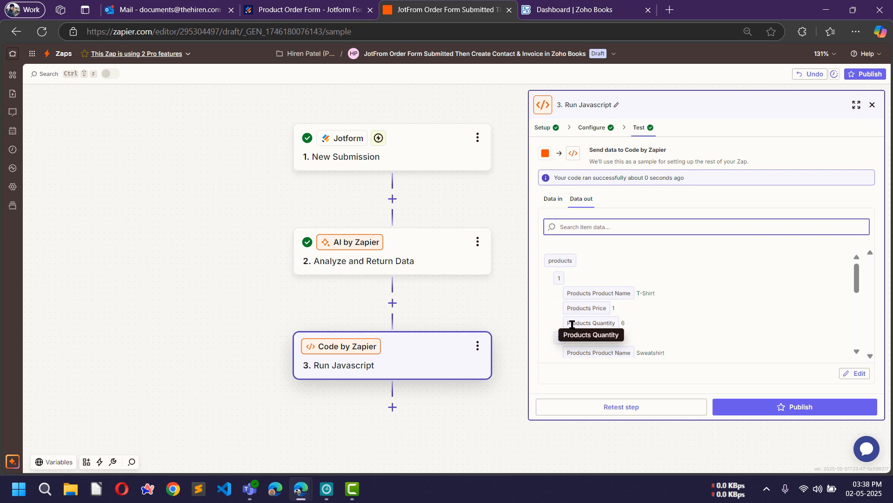
scroll(671, 314, "down", 1)
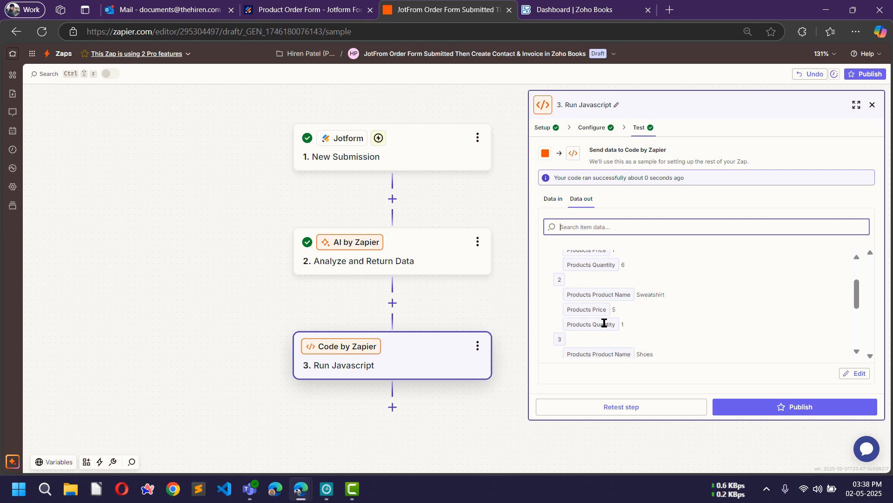
scroll(653, 323, "down", 2)
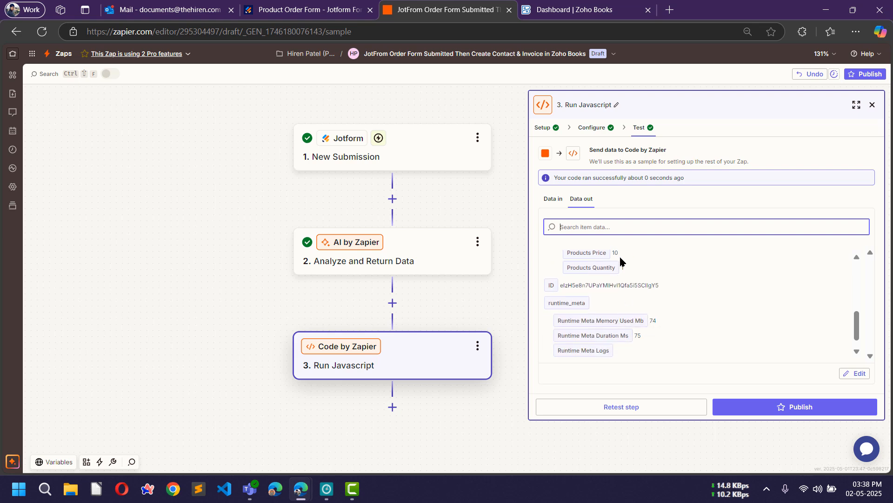
scroll(621, 261, "up", 1)
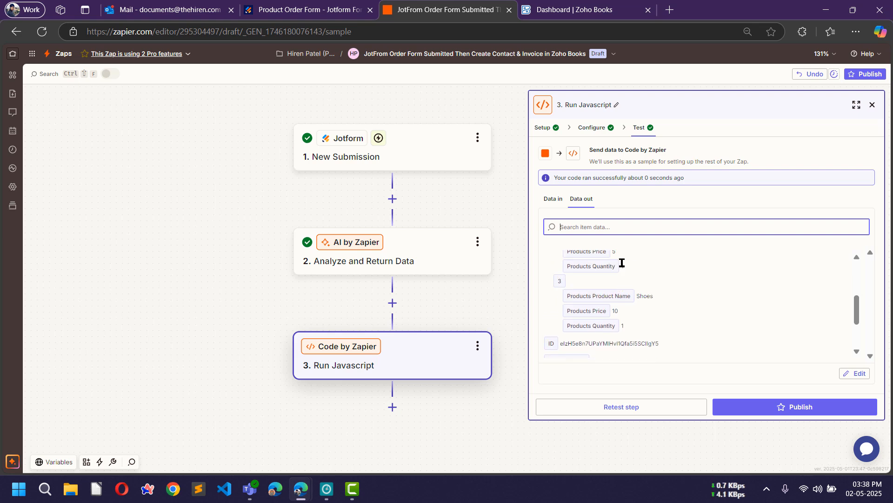
scroll(380, 247, "down", 2)
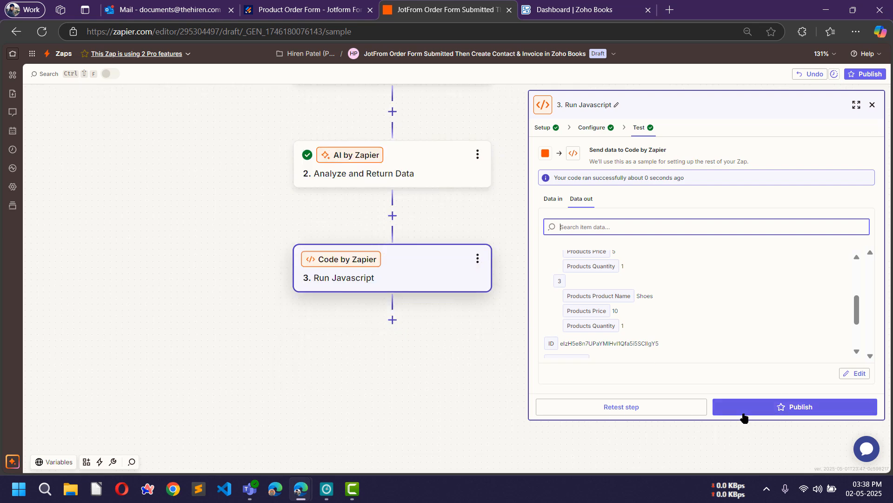
Step: Add a Formatter by Zapier action after the Run Javascript step with the Date / Time event and continue to its configuration
left_click(387, 322)
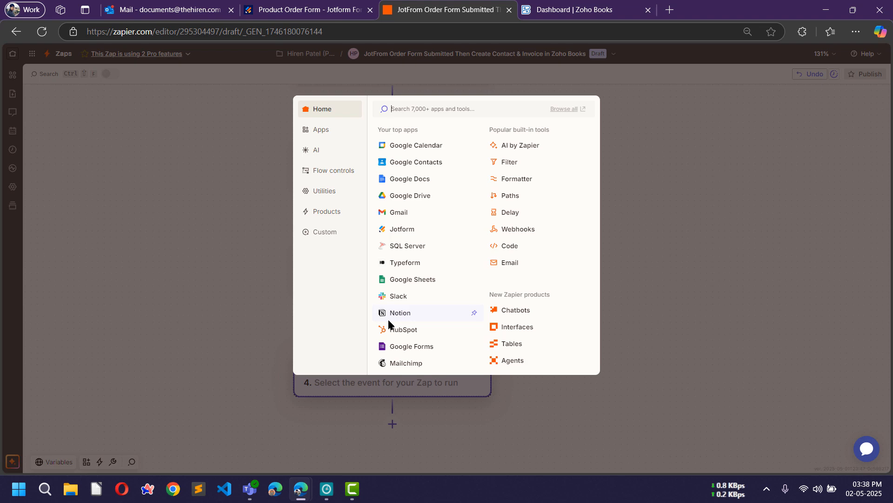
left_click(524, 180)
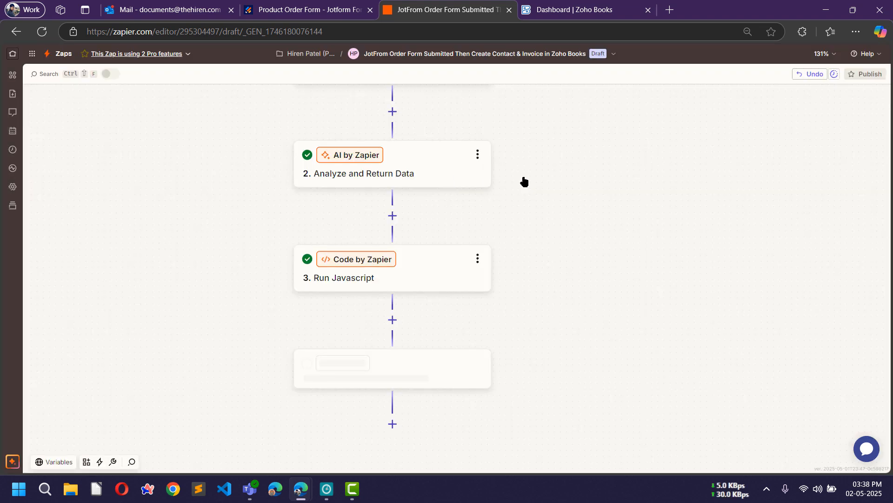
left_click(591, 205)
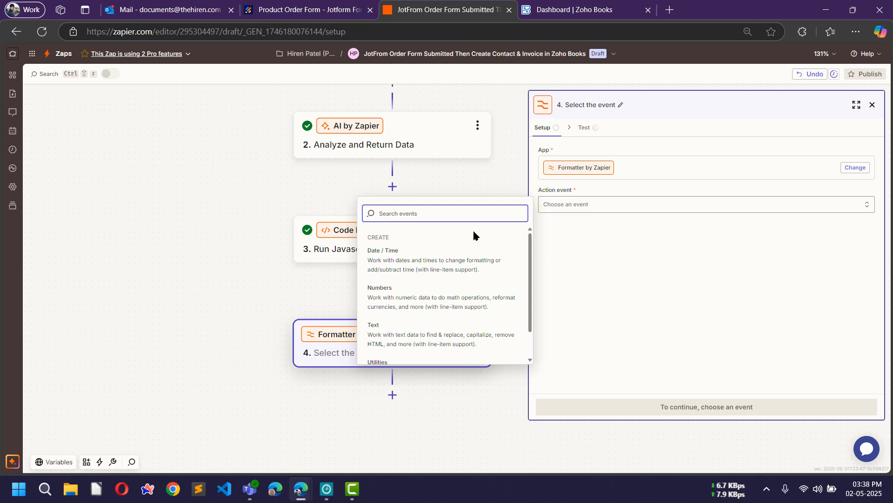
left_click(403, 255)
left_click(690, 407)
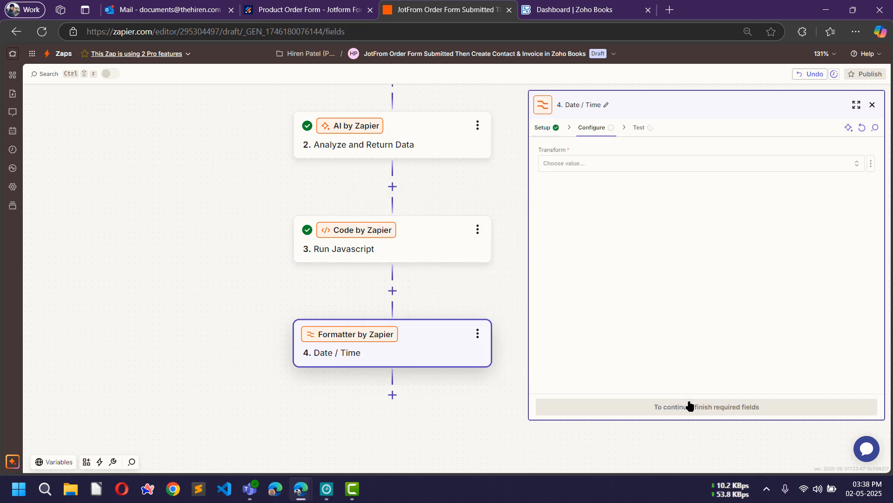
Step: Set the Transform of the Formatter Date / Time step to Format
left_click(595, 164)
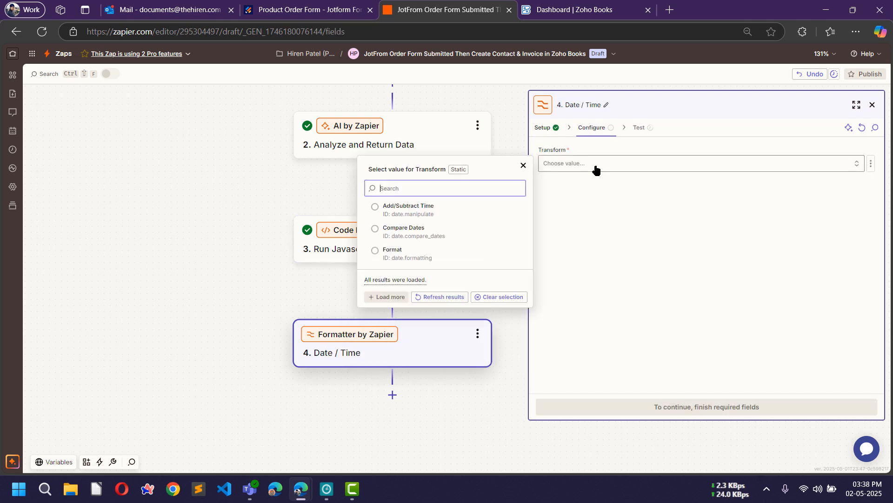
left_click(386, 255)
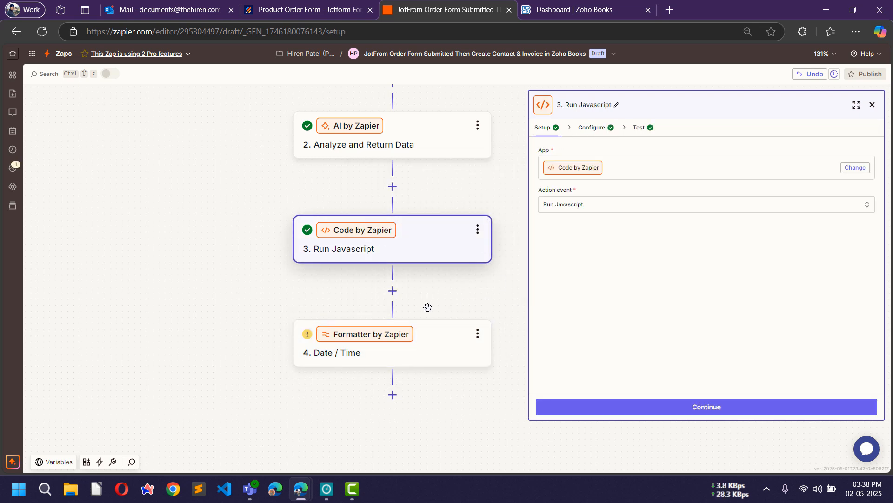
left_click(392, 351)
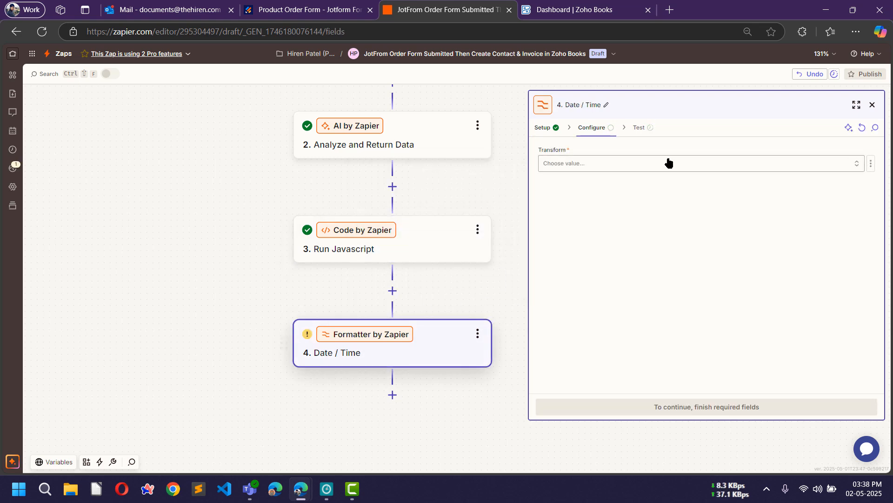
left_click(572, 164)
left_click(426, 251)
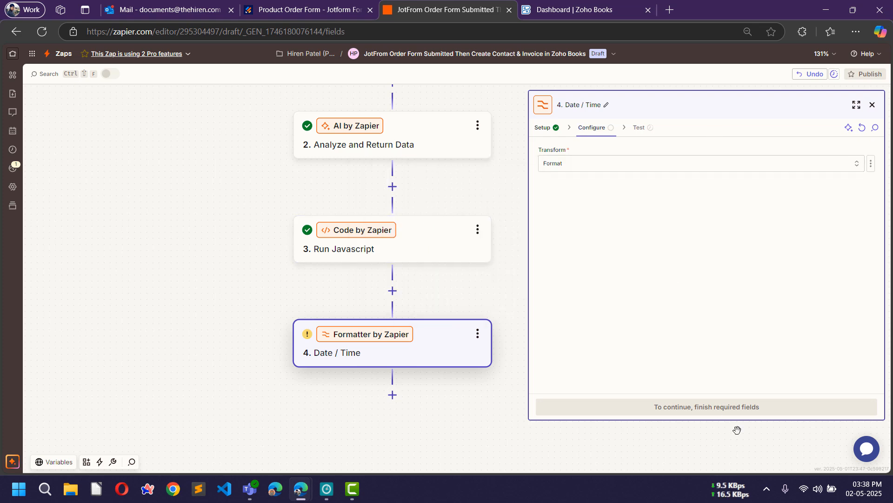
Step: Map the Input to Created At from the Jotform submission and set To Format to YYYY-MM-DD
left_click(586, 233)
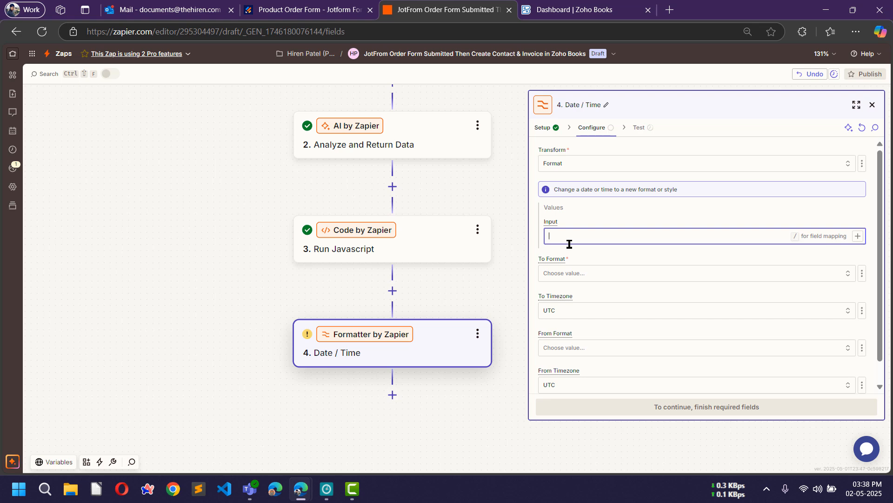
left_click(858, 237)
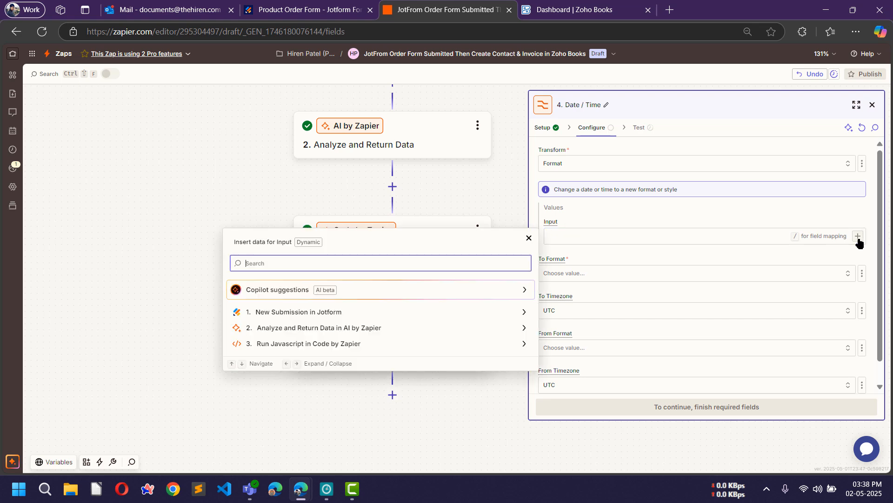
left_click(329, 314)
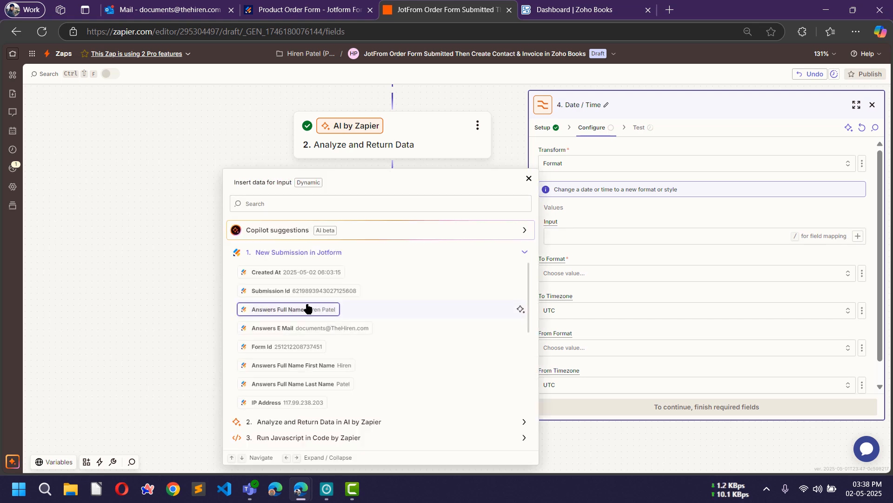
left_click(287, 273)
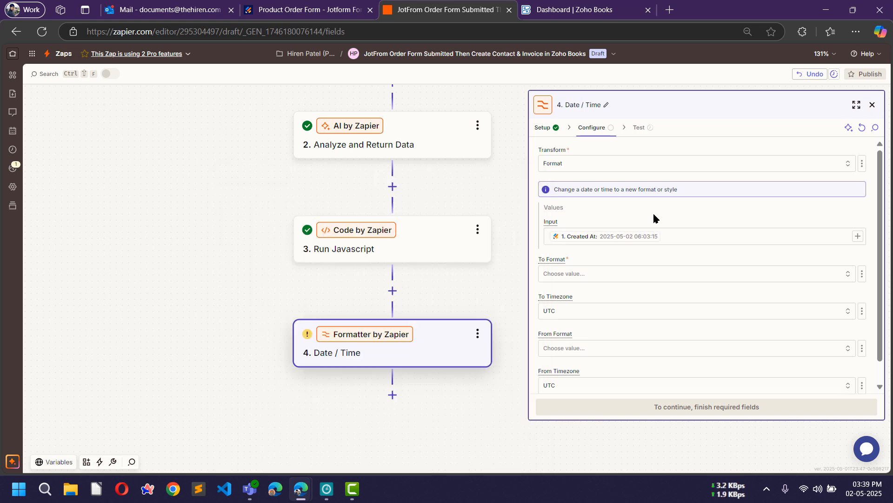
left_click(584, 275)
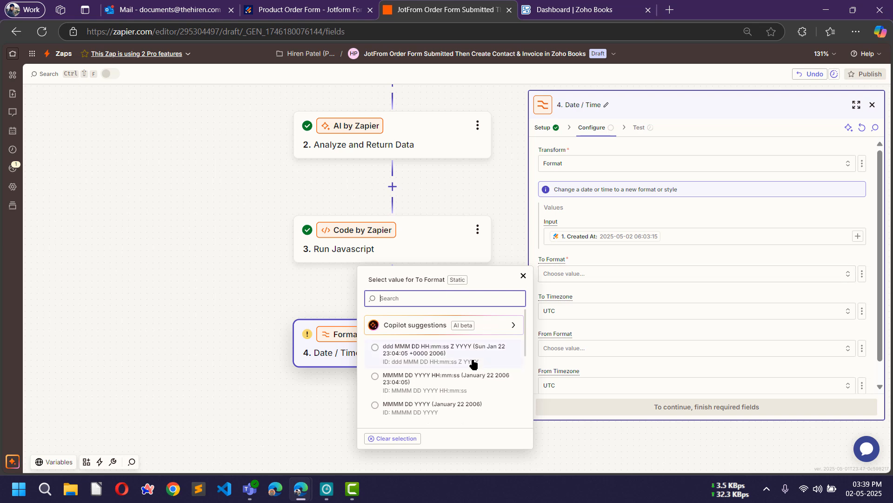
scroll(473, 365, "down", 2)
scroll(452, 379, "down", 2)
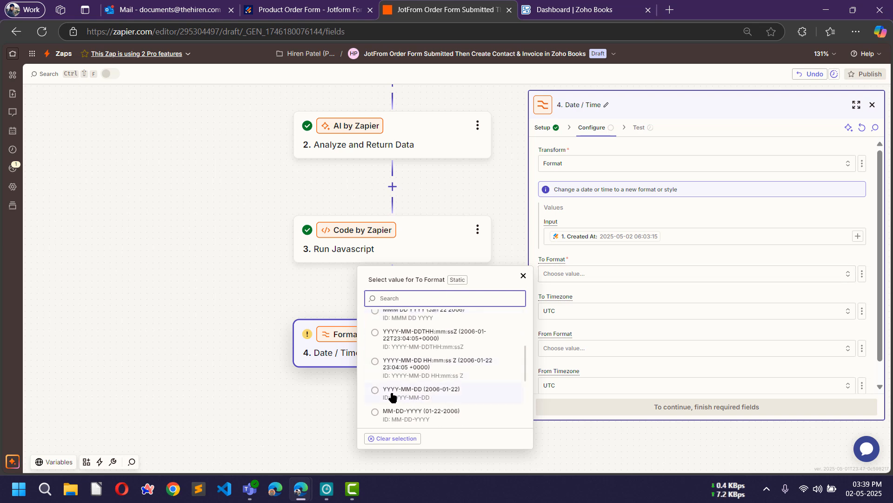
left_click(409, 394)
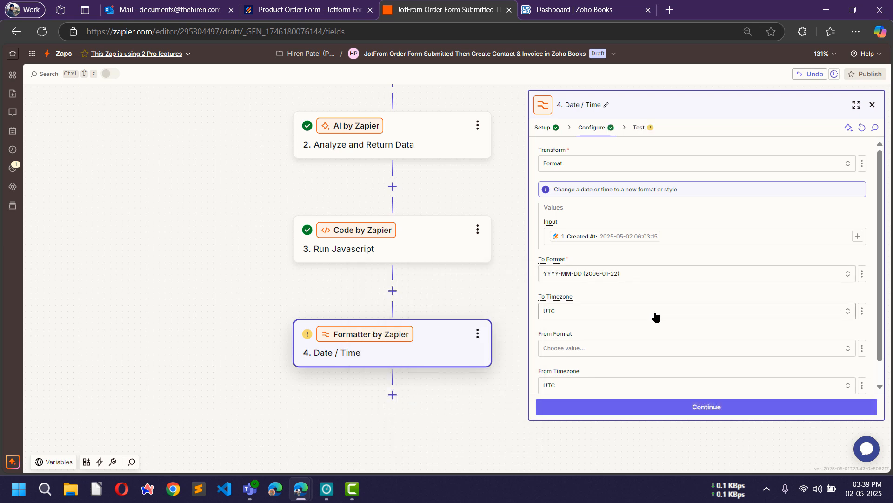
Step: Continue to the test of the Date / Time step, run it and review the formatted date in its output
scroll(605, 312, "down", 1)
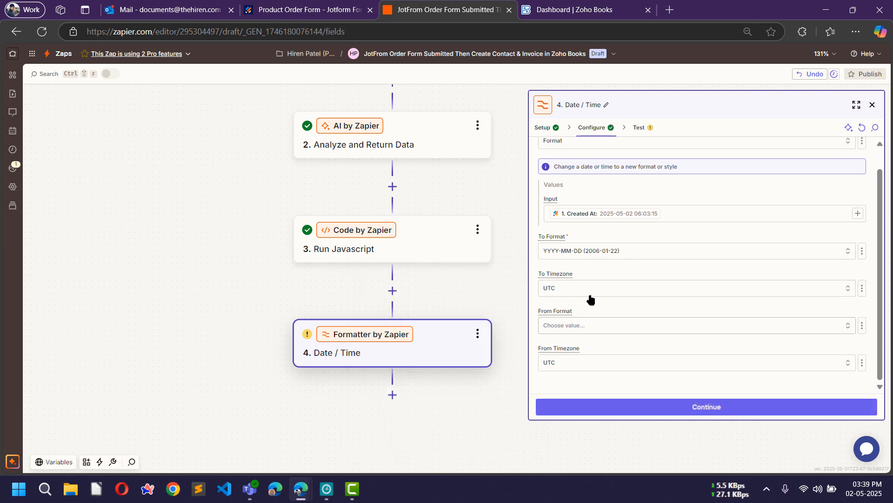
left_click(668, 412)
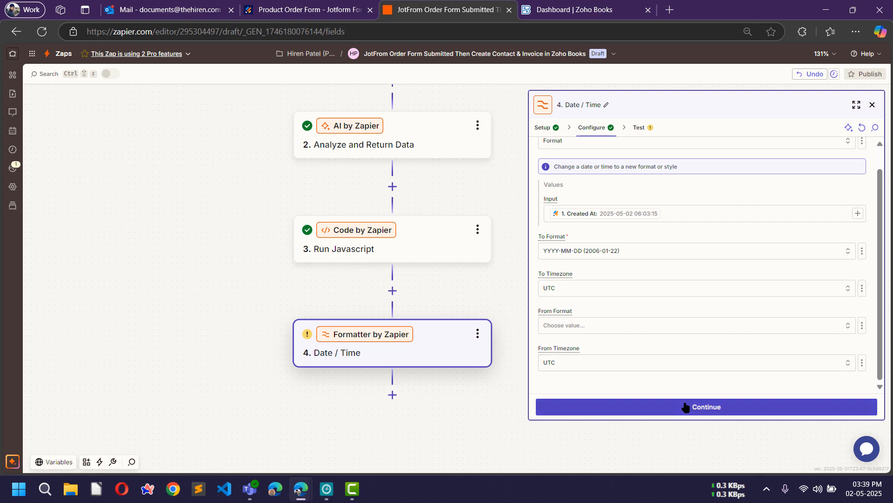
left_click(818, 408)
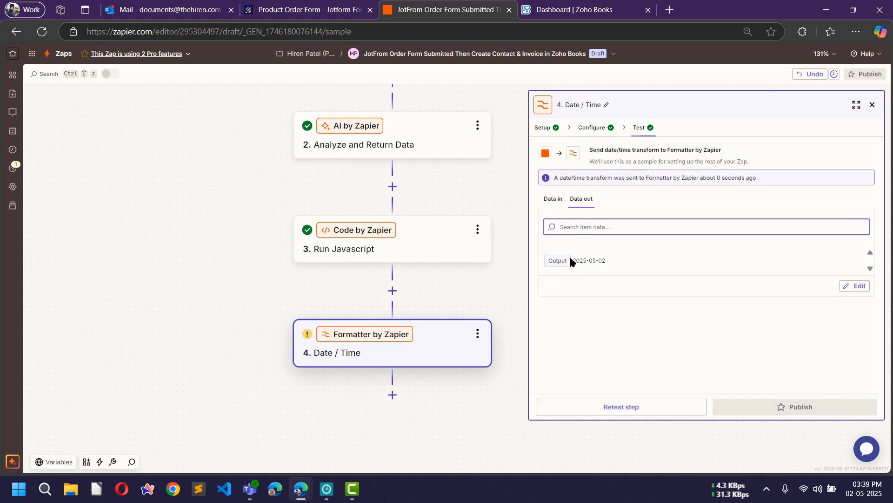
left_click_drag(572, 261, 610, 263)
left_click(593, 281)
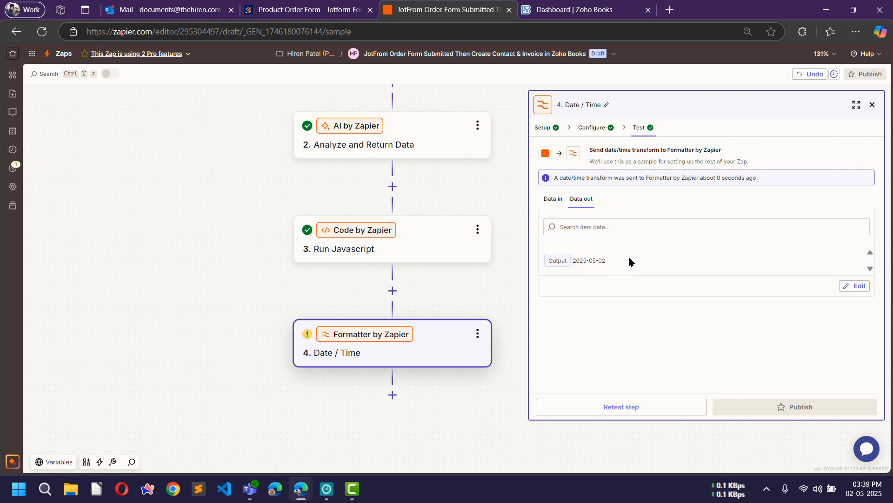
Step: Duplicate the Formatter Date / Time step directly below the original
scroll(373, 284, "down", 2)
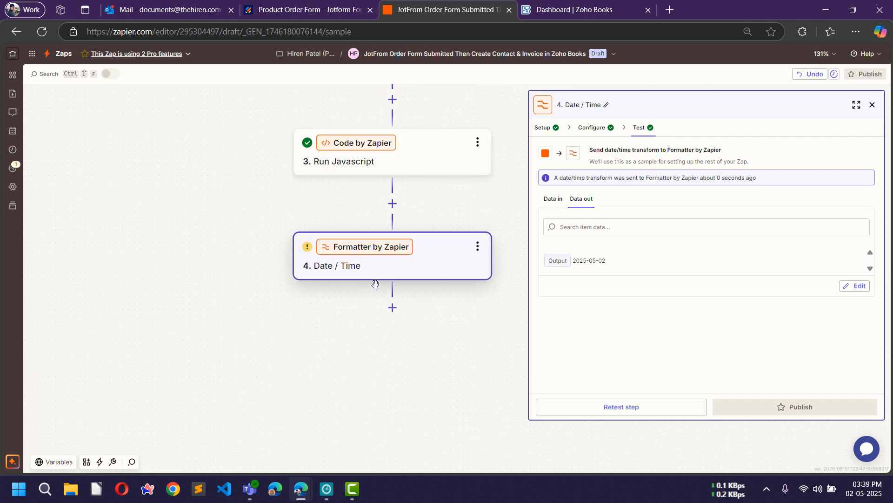
left_click(478, 250)
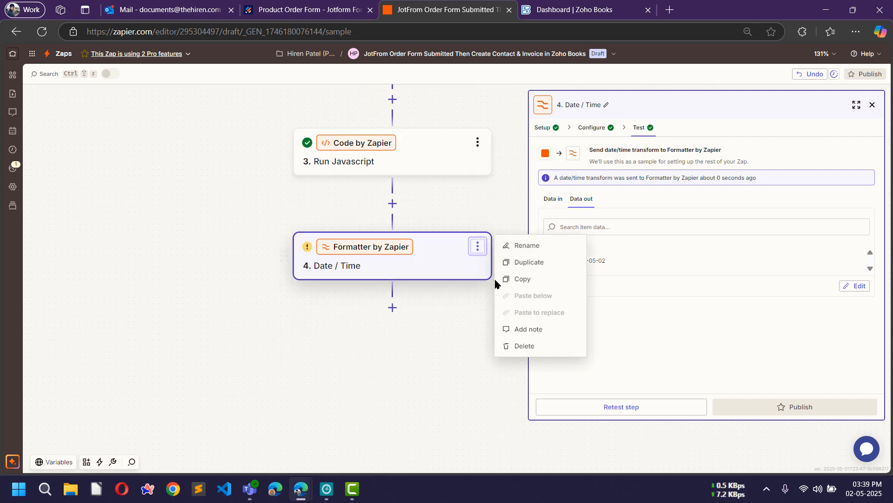
left_click(544, 268)
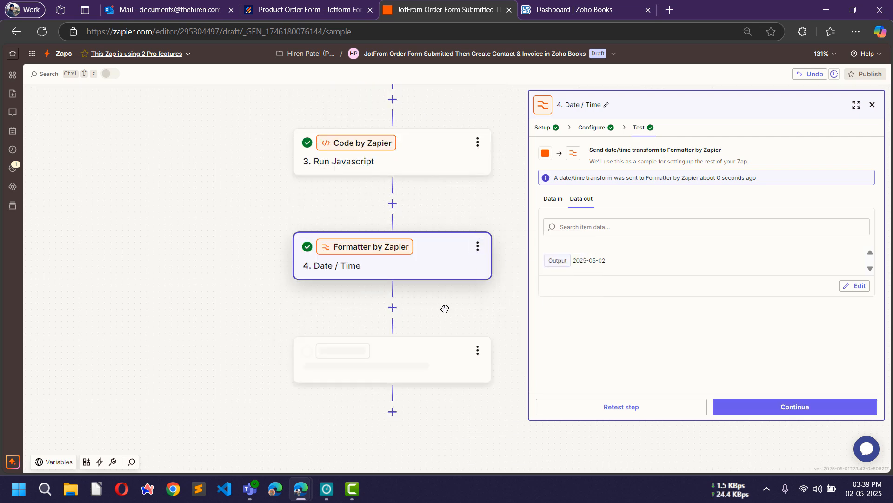
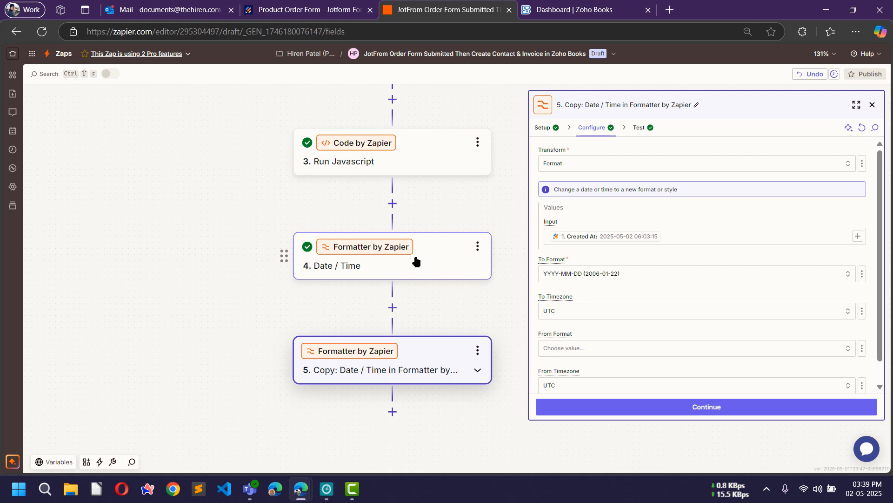
Step: Change the Transform of the copied Date / Time step to Add/Subtract Time and remove its extra fields
left_click(418, 372)
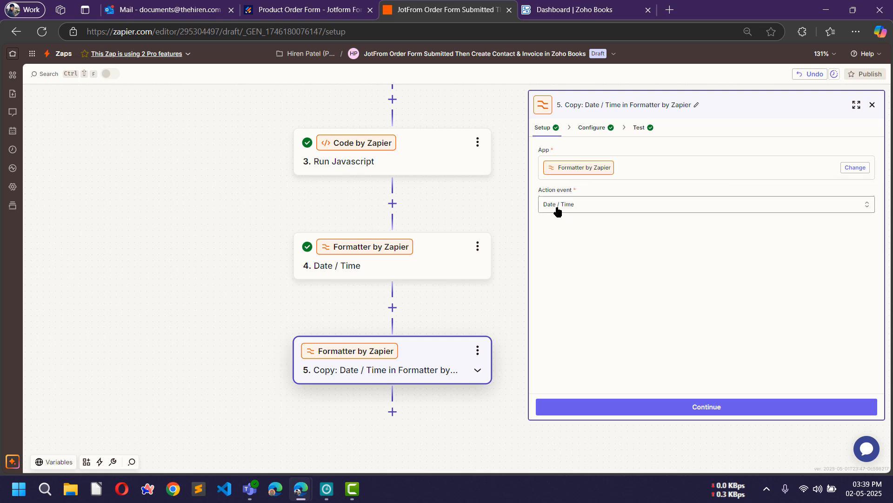
left_click(594, 129)
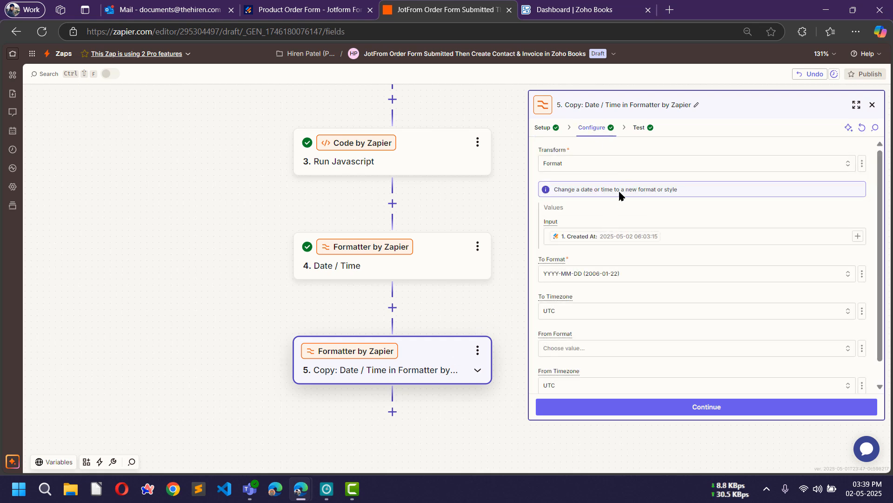
left_click(600, 165)
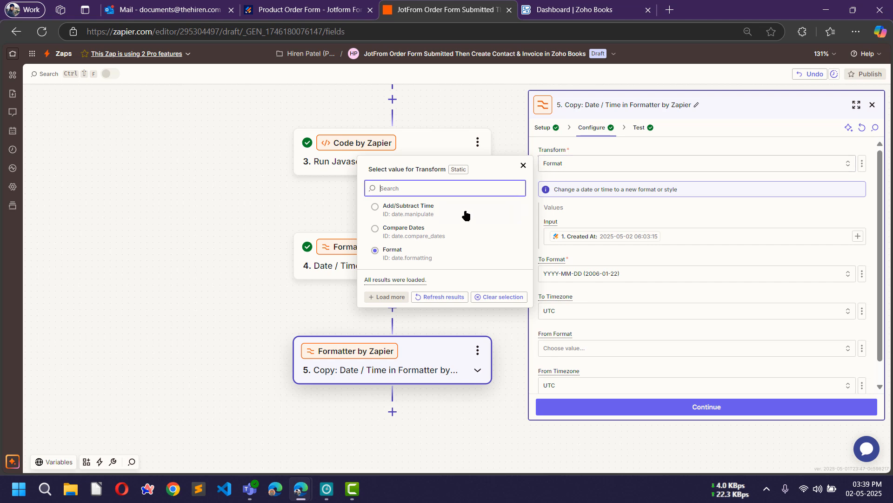
left_click(381, 209)
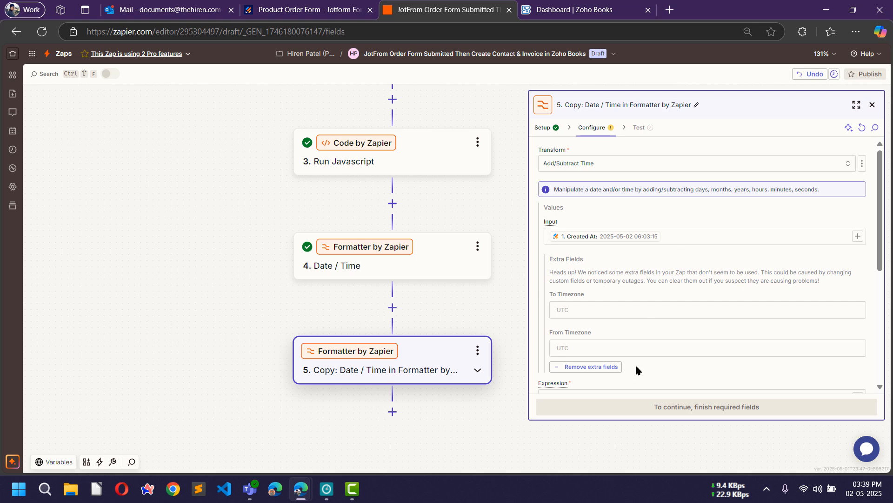
left_click(595, 367)
Step: Replace the copied step's Input with the Output of the step 4 Date / Time formatter
left_click(697, 242)
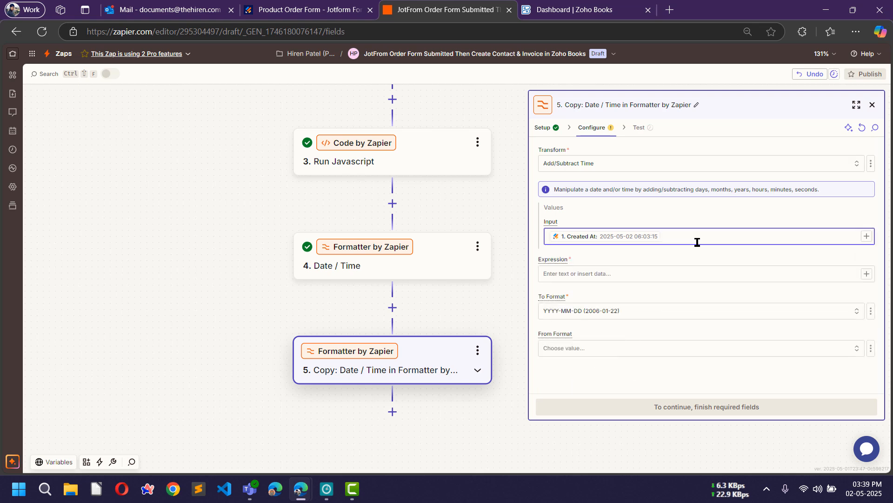
key("BackSpace")
type("/")
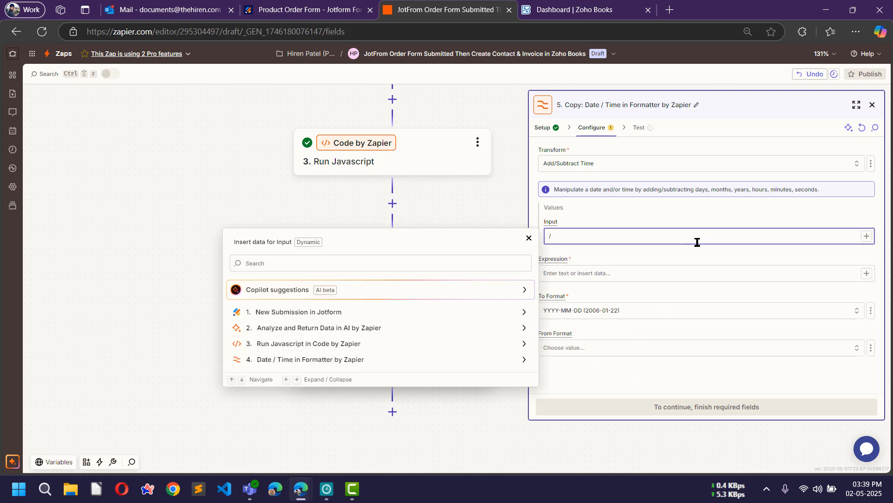
left_click(300, 344)
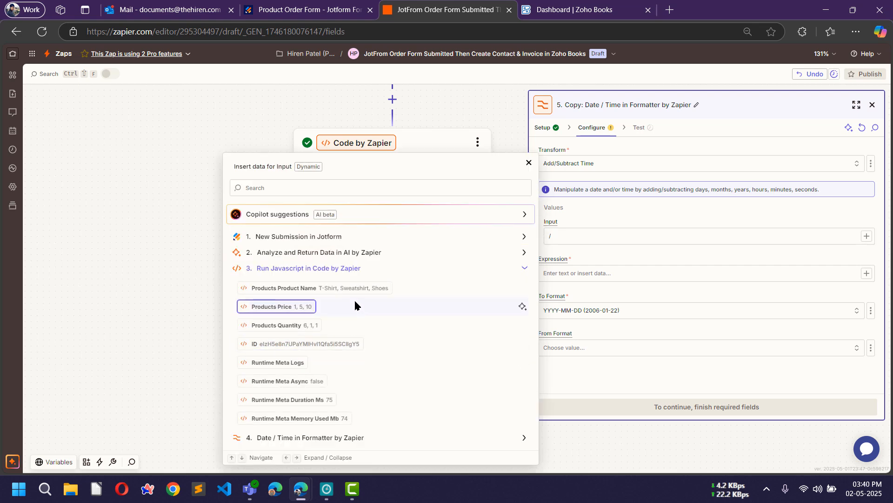
left_click(297, 438)
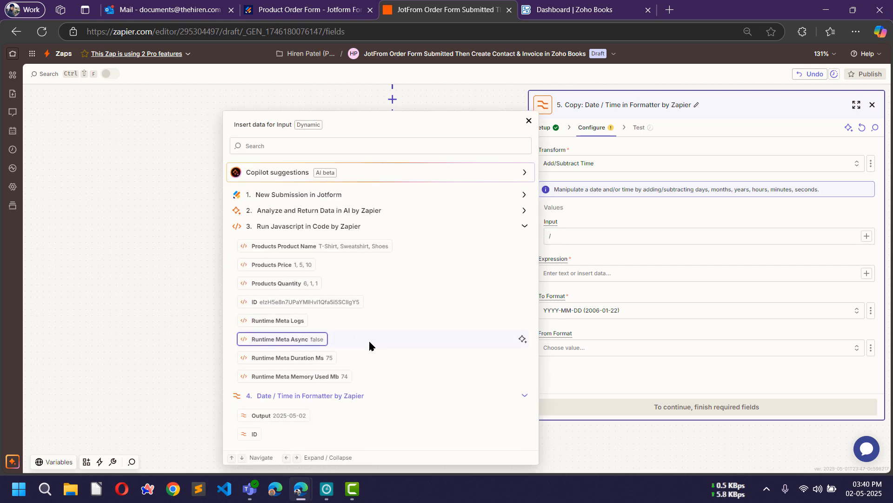
left_click(264, 415)
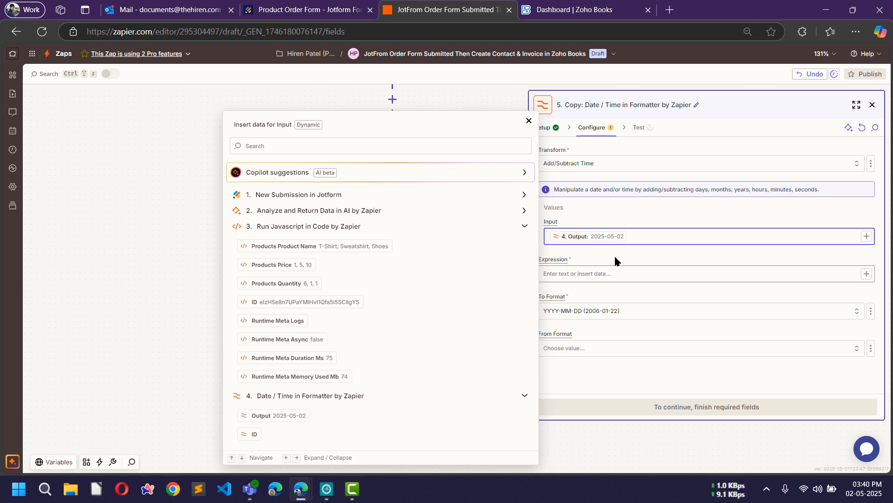
key("Escape")
Step: Enter "+1 day" as the Expression of the copied Date / Time step
left_click(580, 273)
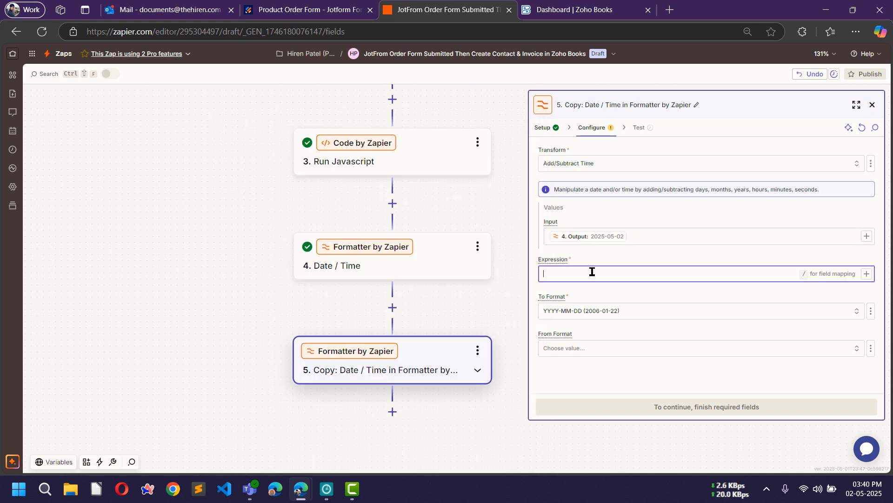
type("+1")
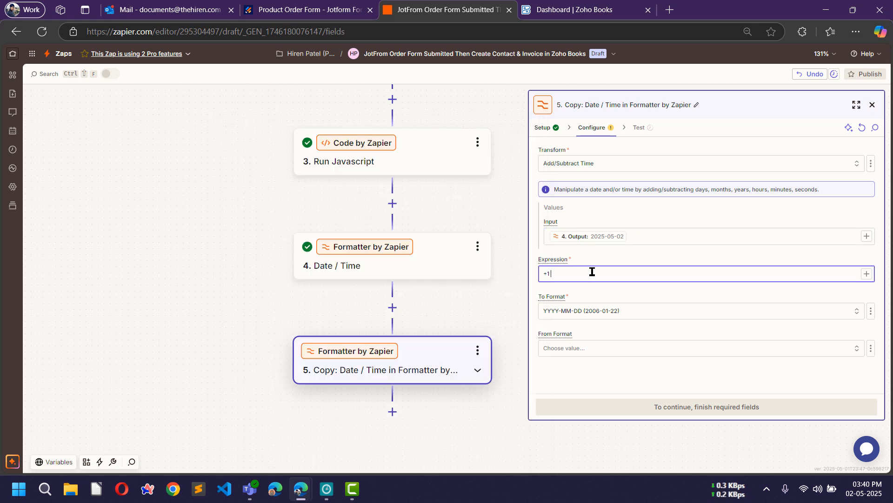
type(" day")
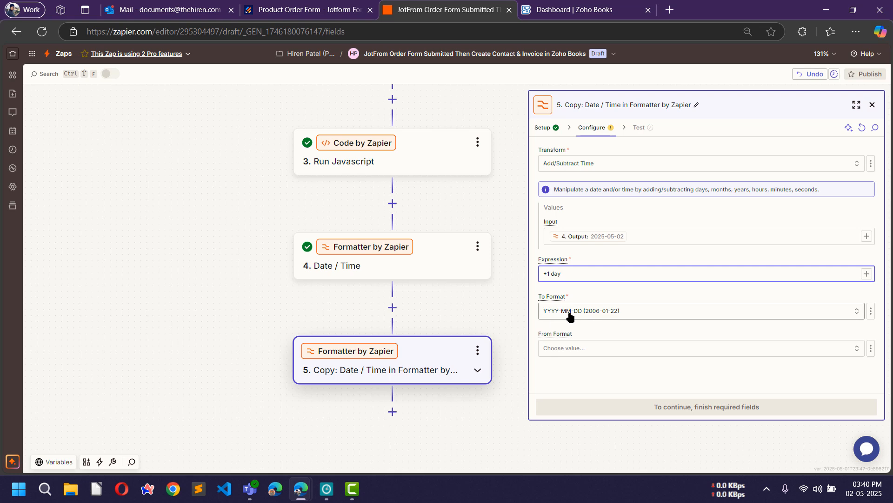
Step: Continue to the test of the copied Date / Time step, run it and review the resulting date in its output
left_click(674, 387)
left_click(673, 406)
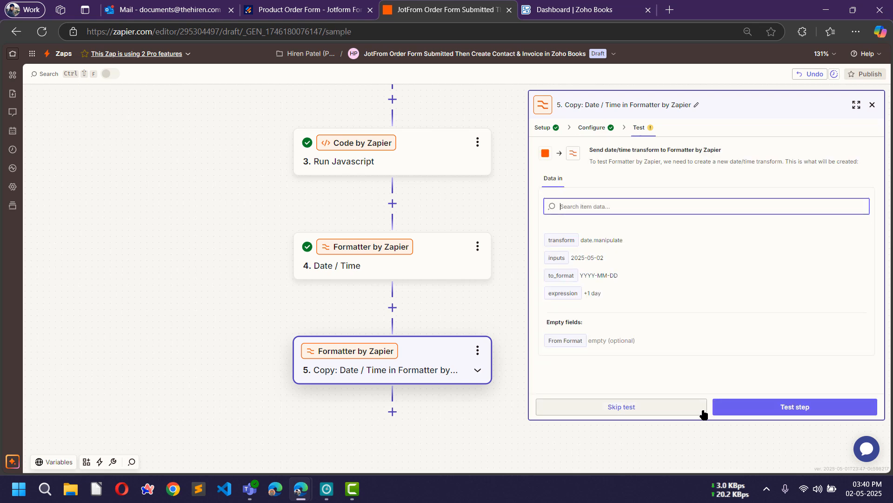
left_click(778, 411)
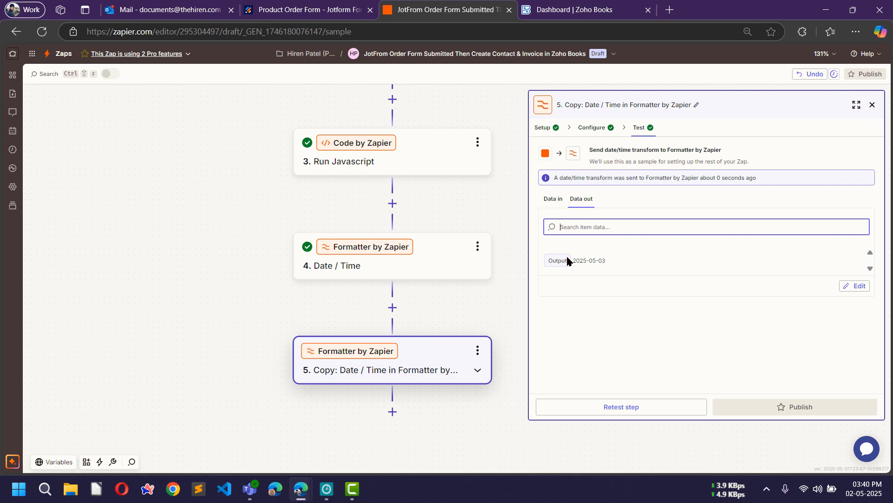
left_click_drag(575, 261, 609, 261)
left_click(609, 262)
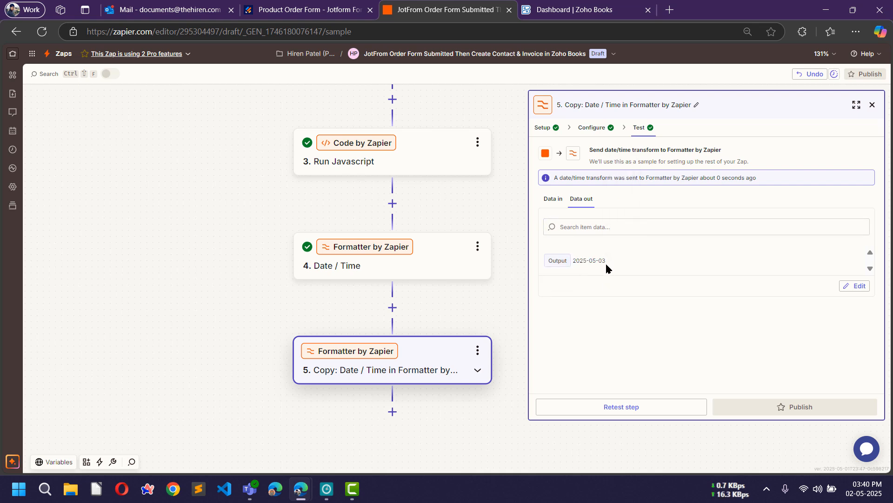
scroll(421, 271, "down", 3)
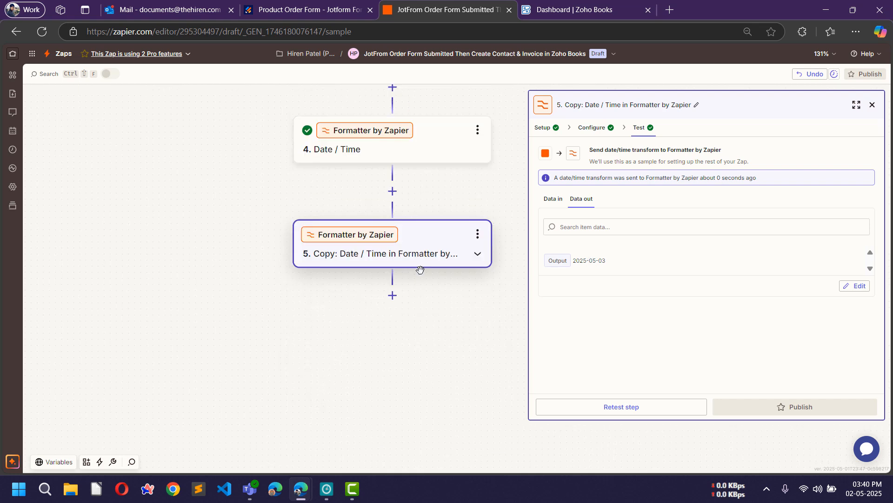
Step: Add a Zoho Books action after the copied Date / Time step at the end of the Zap
left_click(392, 295)
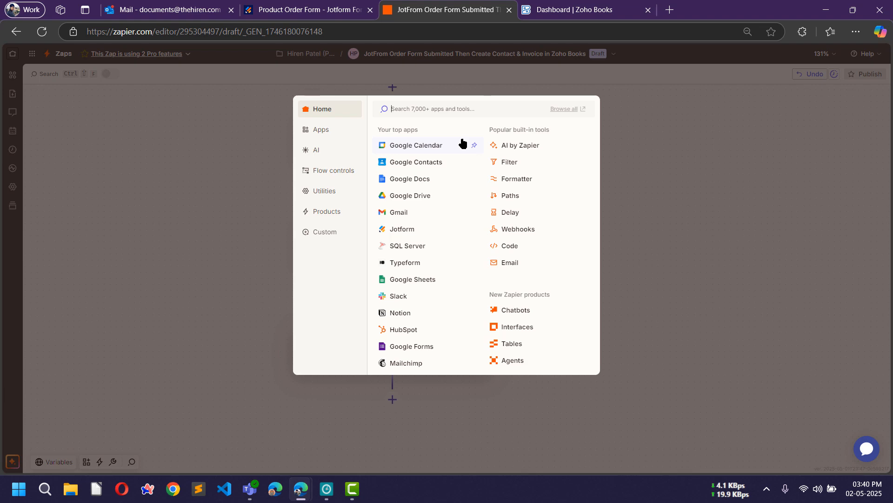
type("zoh")
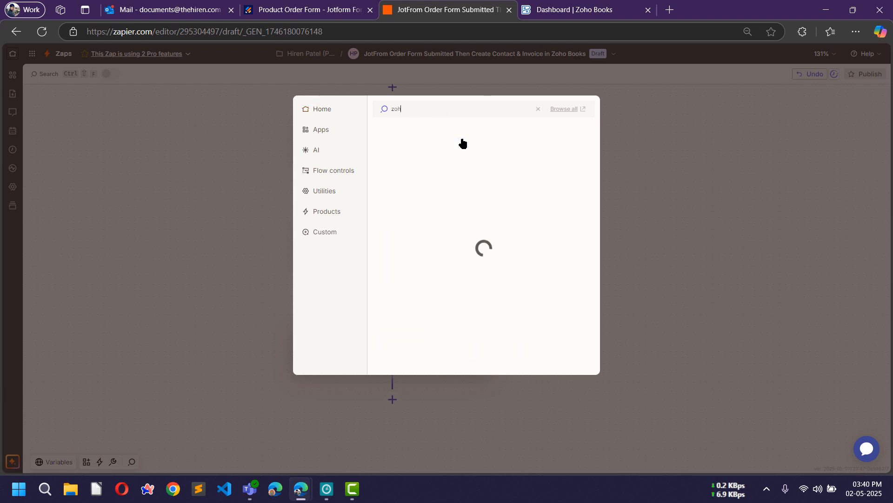
type("o books")
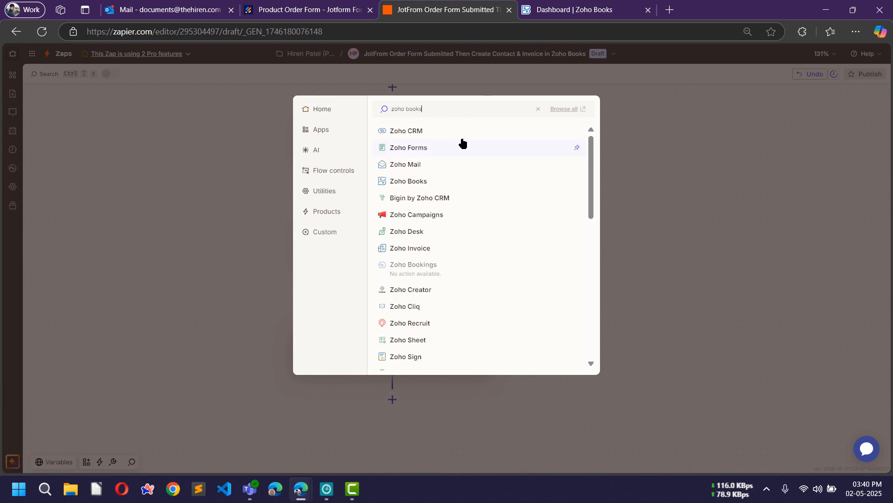
left_click(429, 133)
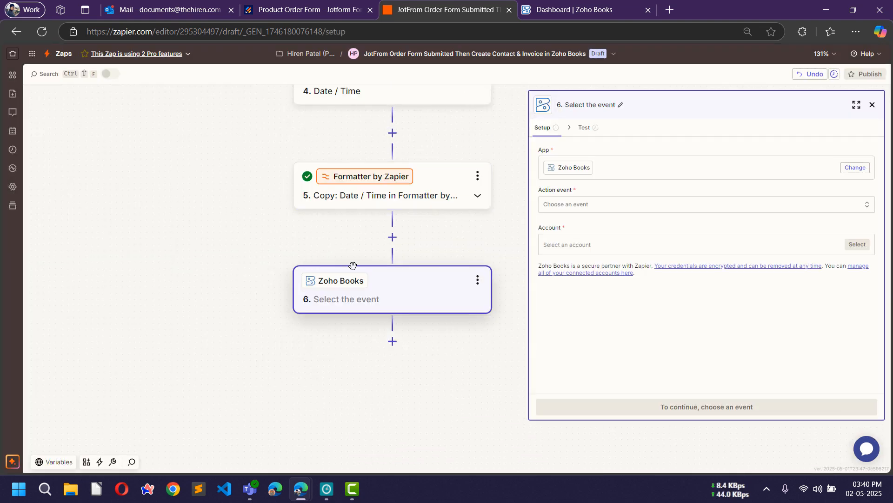
Step: Set the Zoho Books action event to Create Customer with the connected Zoho Books account and continue to its configuration
left_click(637, 208)
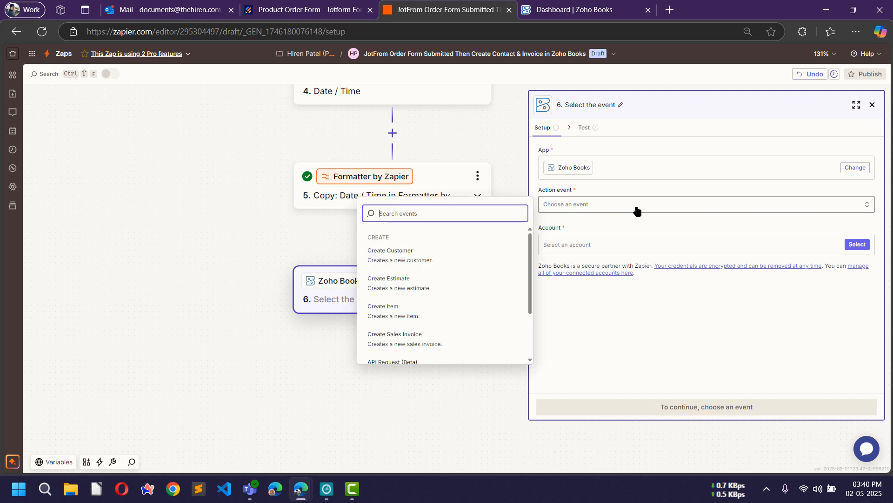
left_click(400, 272)
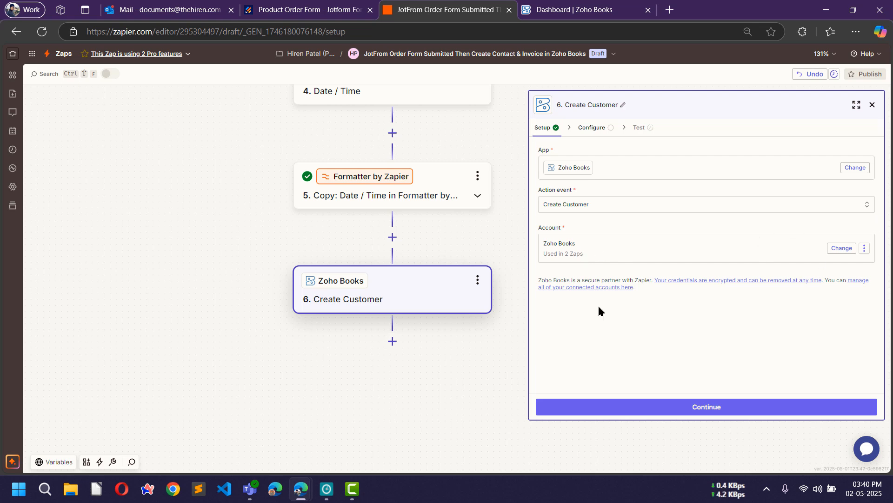
left_click(723, 405)
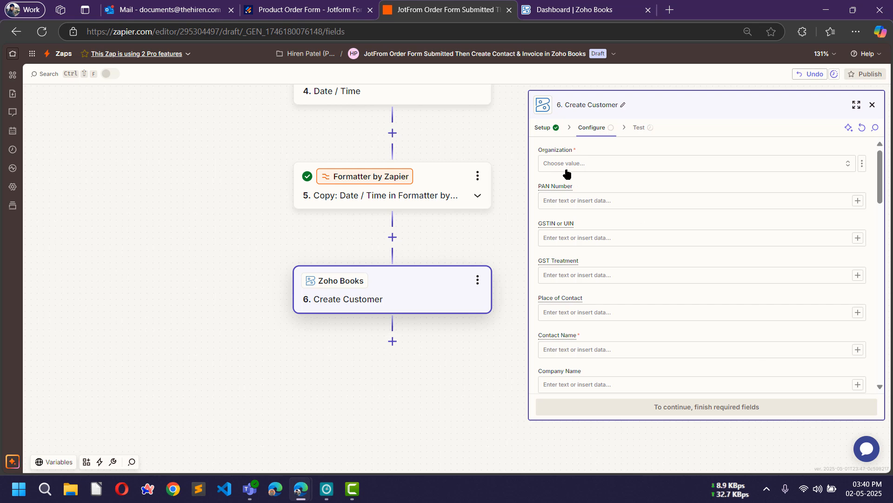
Step: Choose Hike as the Organization and map Contact Name to the Jotform submission's Answers Full Name
left_click(604, 167)
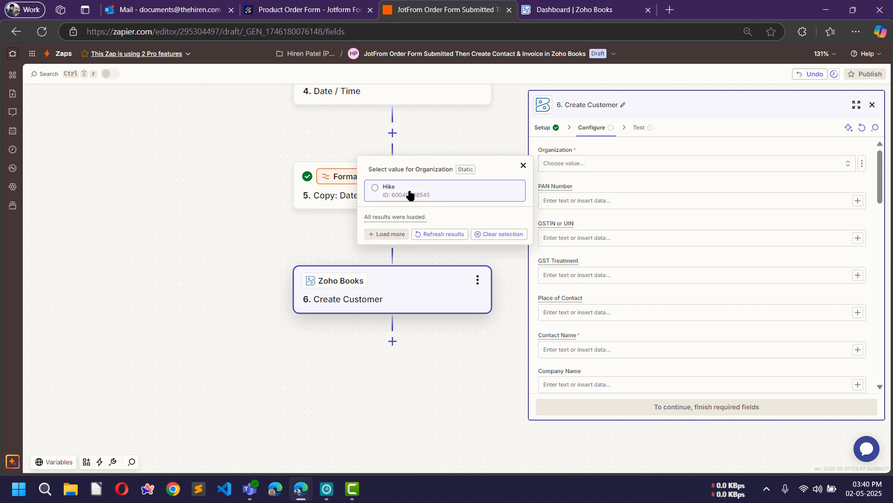
left_click(377, 190)
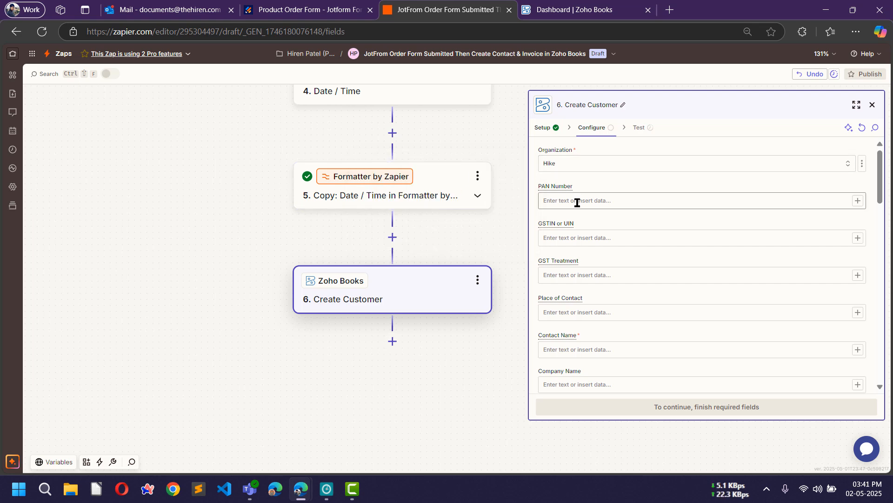
scroll(600, 217, "down", 1)
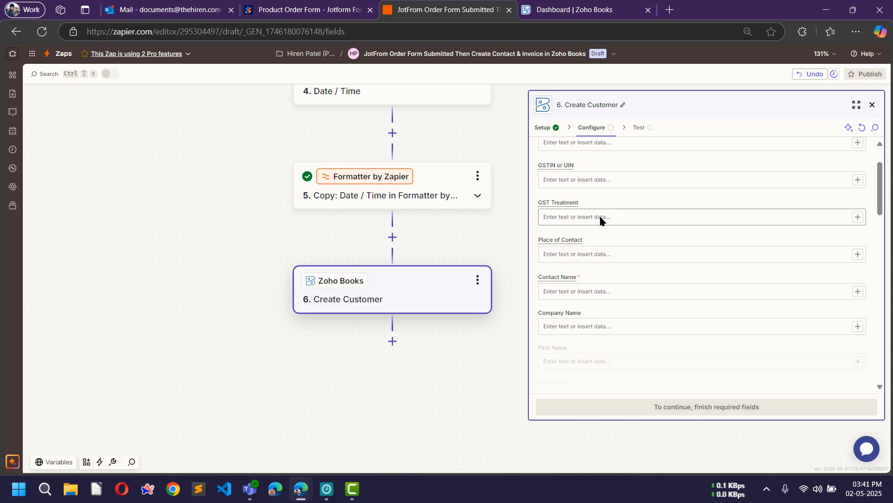
left_click(565, 291)
type("/")
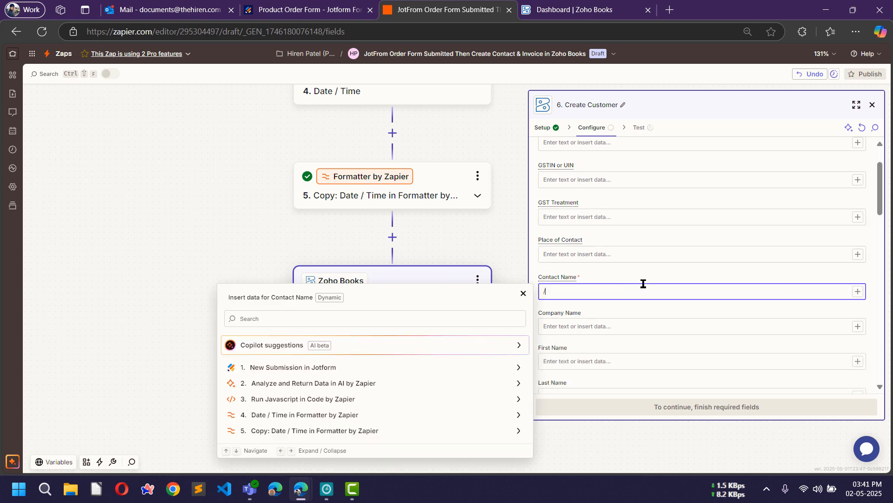
type("name")
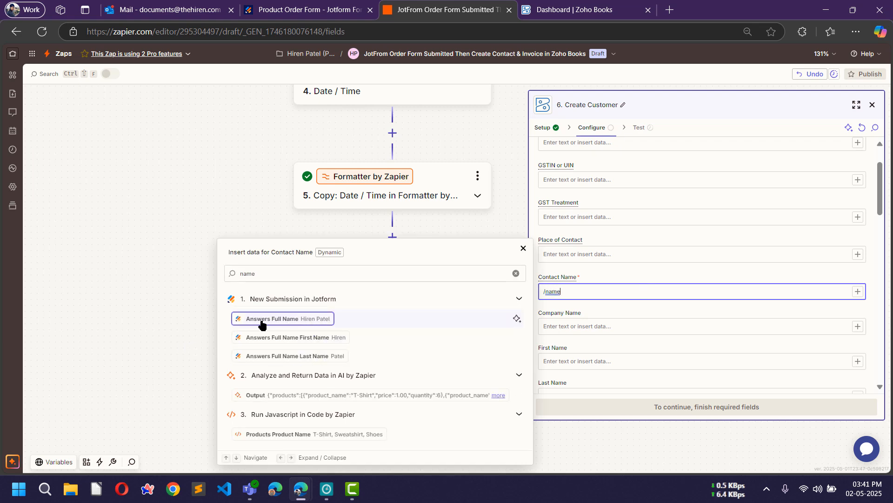
left_click(298, 321)
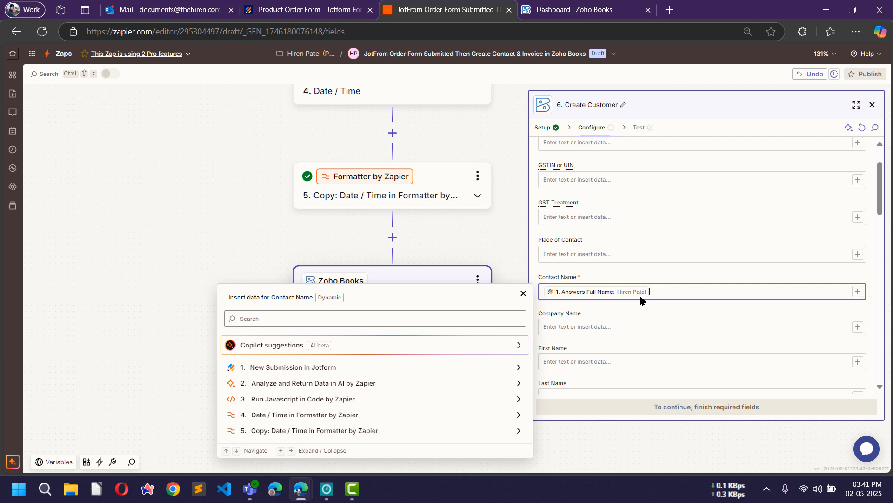
left_click(619, 270)
Step: Map First Name to Jotform's Answers Full Name First Name and Last Name to Answers Full Name Last Name
scroll(619, 270, "down", 3)
left_click(598, 251)
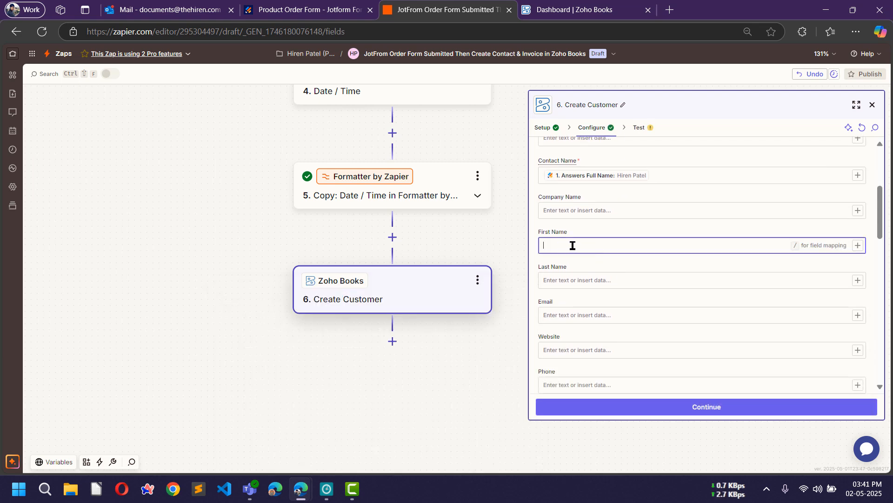
left_click(583, 279)
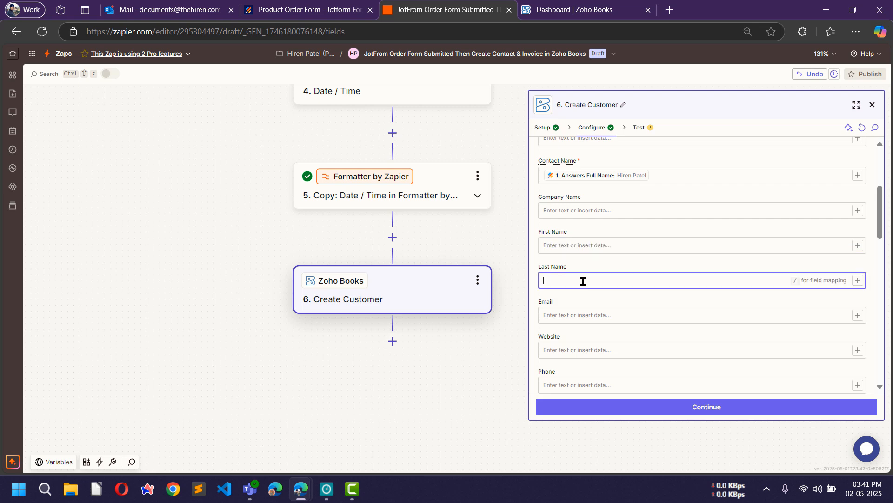
left_click(588, 238)
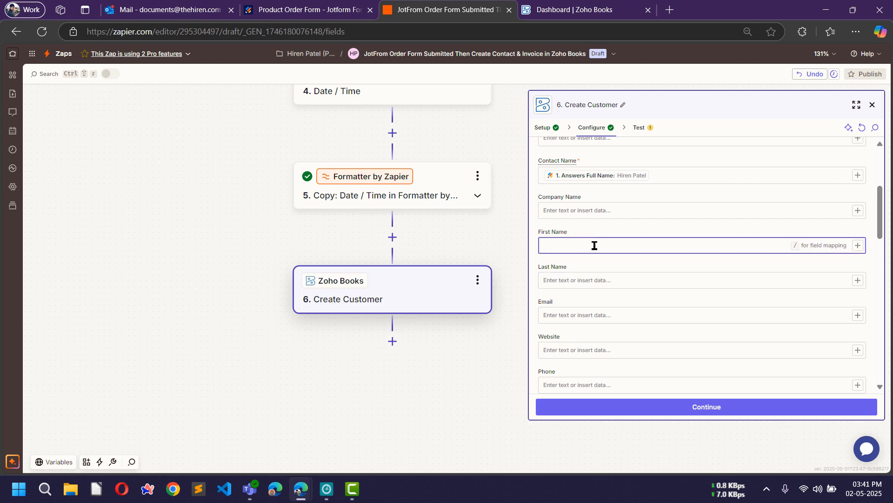
type("/first")
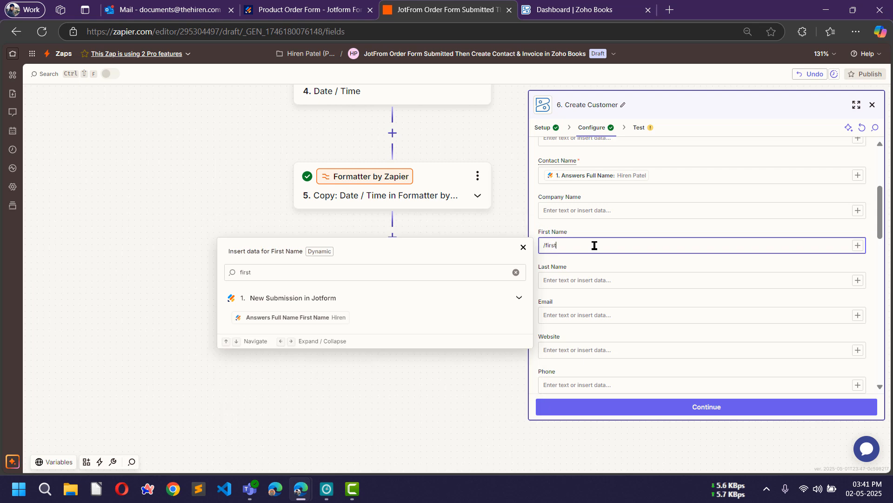
left_click(323, 318)
left_click(608, 278)
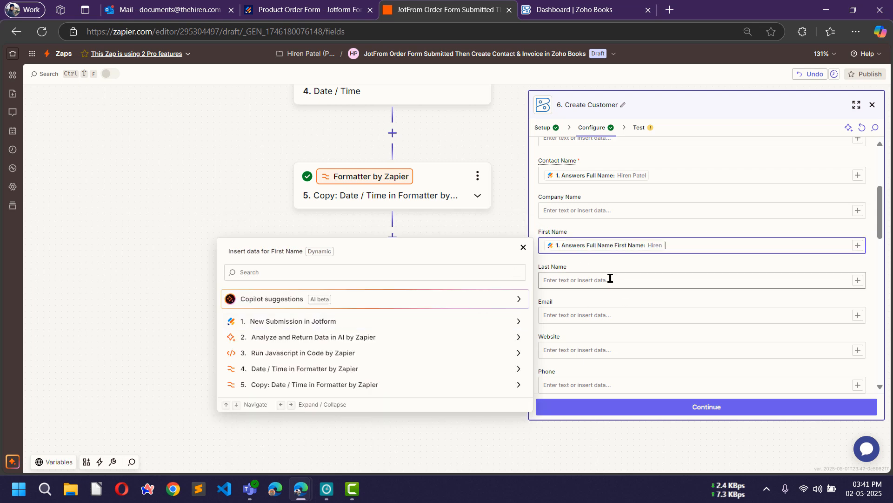
type("/last")
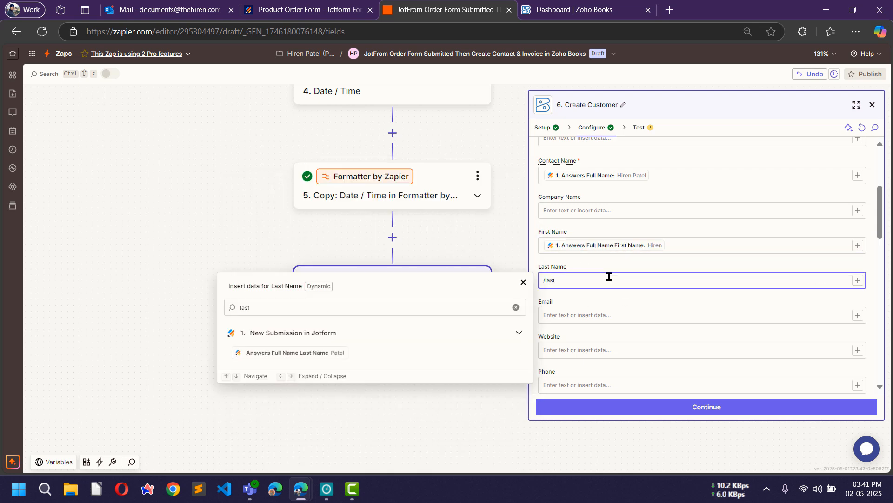
left_click(324, 349)
Step: Map the customer's Email field to Answers E Mail from the Jotform submission
left_click(595, 318)
type("/")
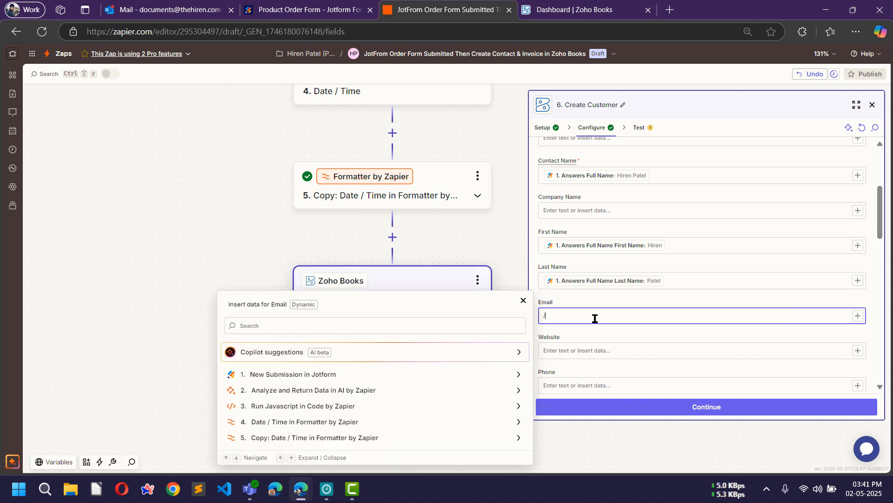
type("emaik")
key("ctrl+a")
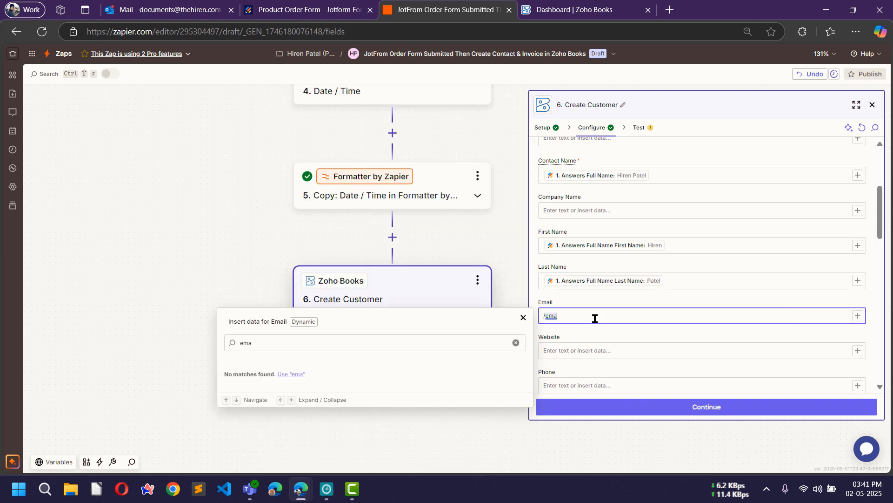
type("/email")
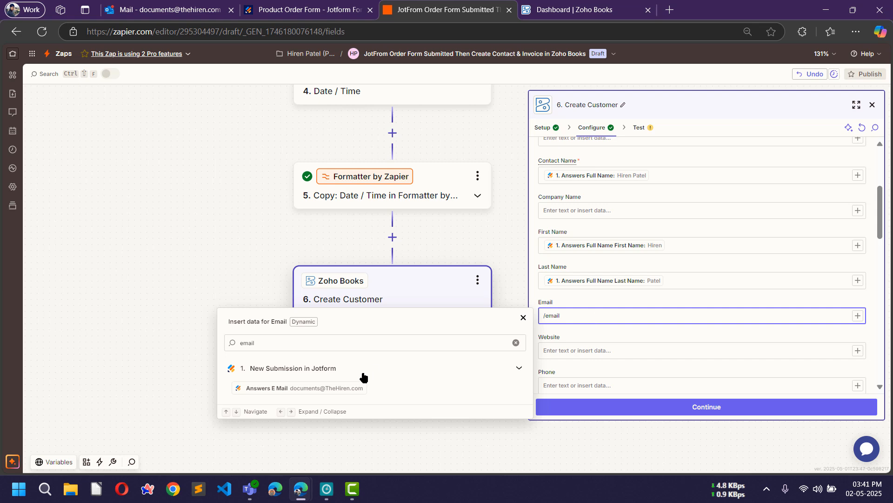
left_click(353, 388)
Step: Map the customer's Phone field to Answers Contact Number from the Jotform submission
scroll(652, 279, "down", 2)
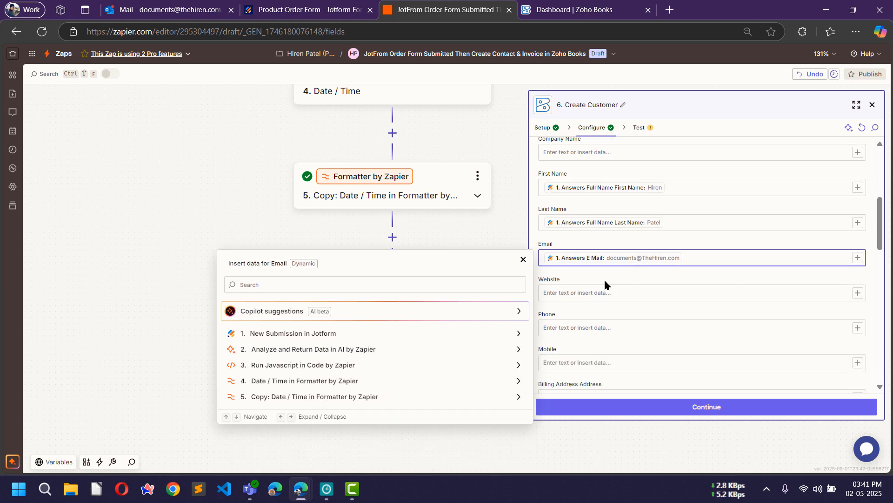
left_click(579, 334)
type("/pho")
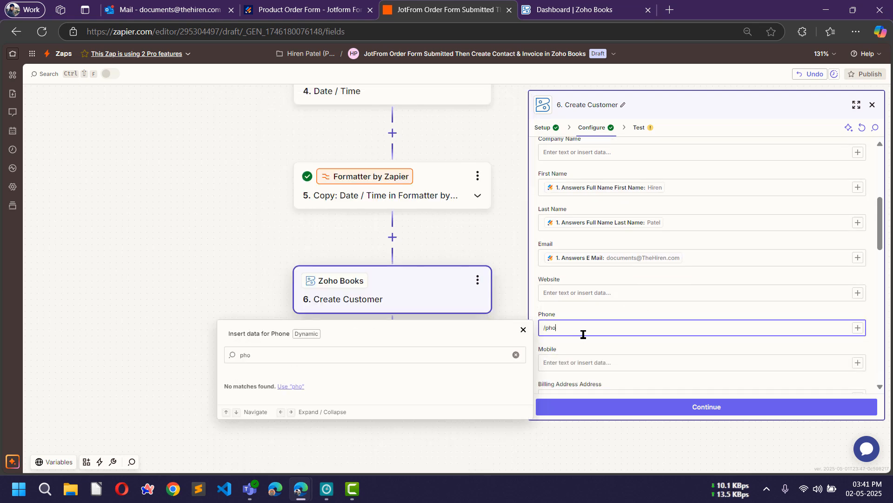
key("BackSpace")
key("BackSpace")
key("BackSpace")
key("BackSpace")
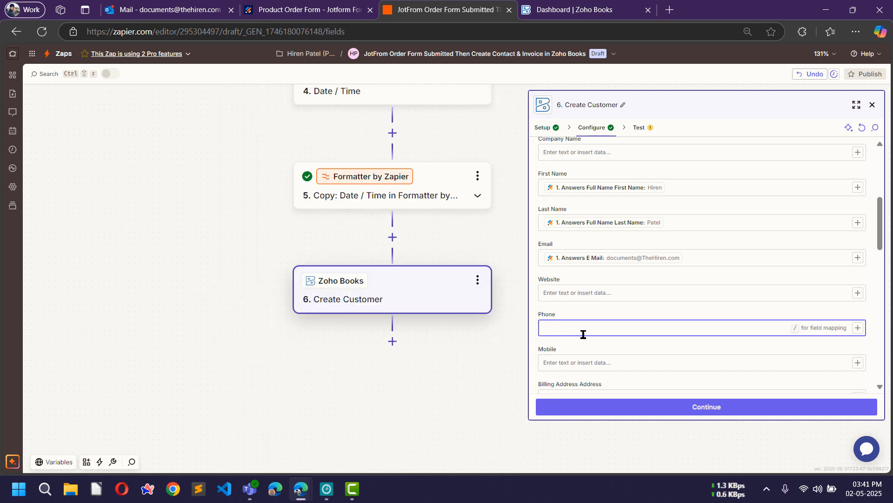
type("/")
left_click(333, 377)
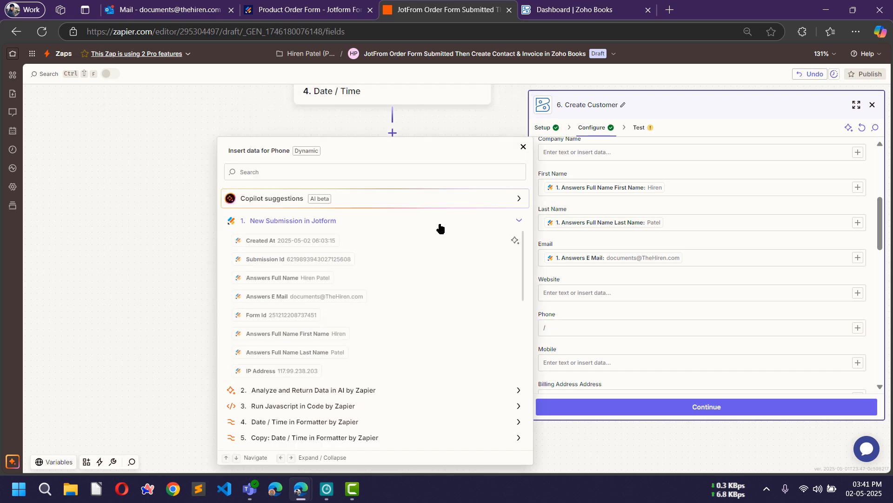
scroll(351, 274, "down", 3)
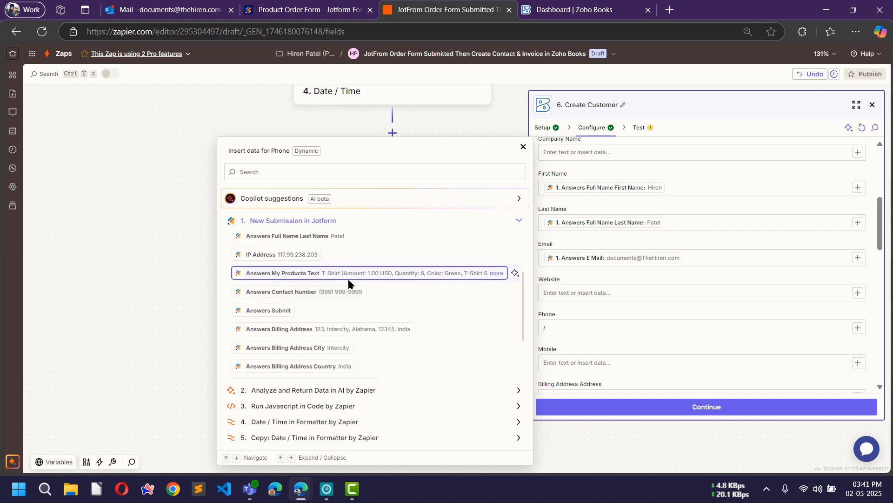
left_click(285, 292)
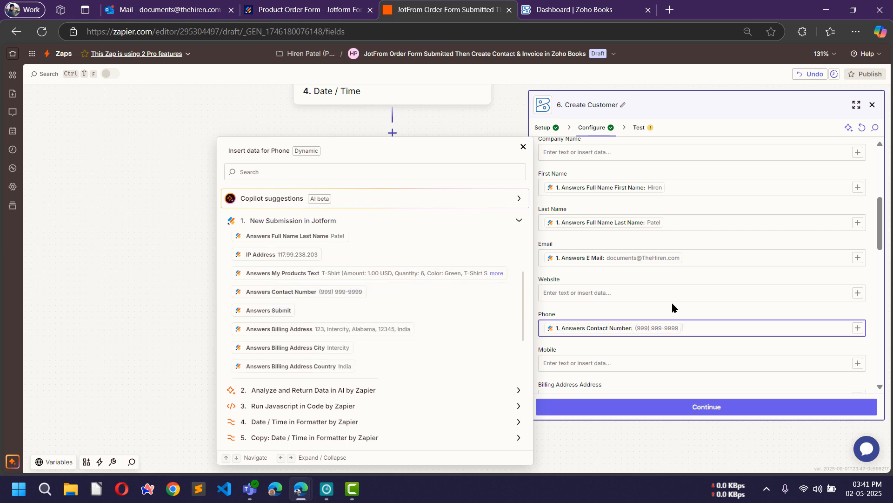
left_click(668, 294)
Step: Map Billing Address Address to Jotform's Answers Billing Address Street Address and Billing Address City to Answers Billing Address City
scroll(667, 305, "down", 3)
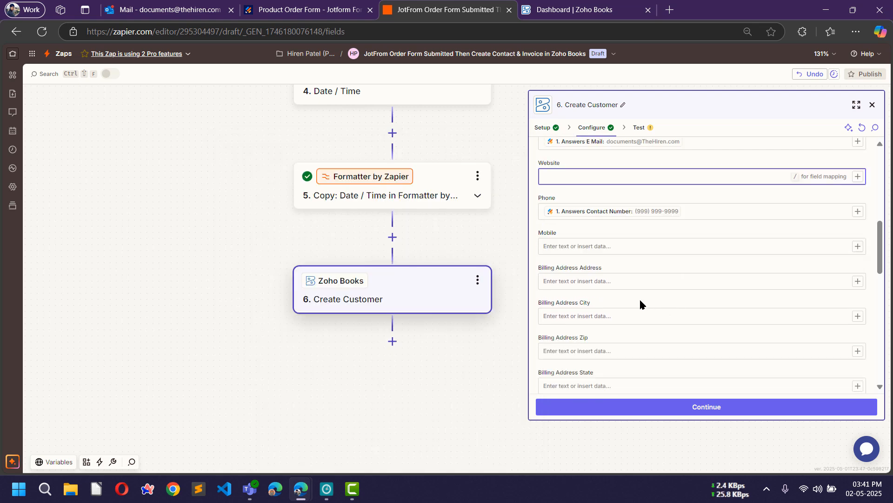
left_click(607, 279)
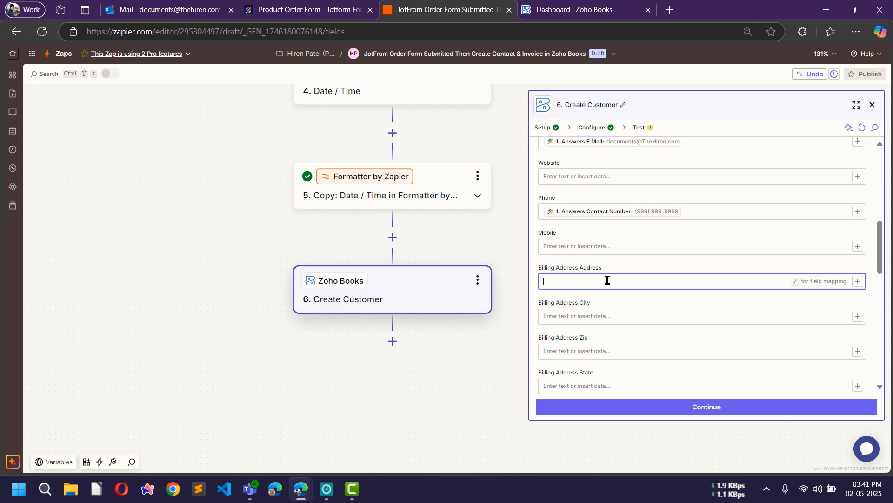
type("/ad")
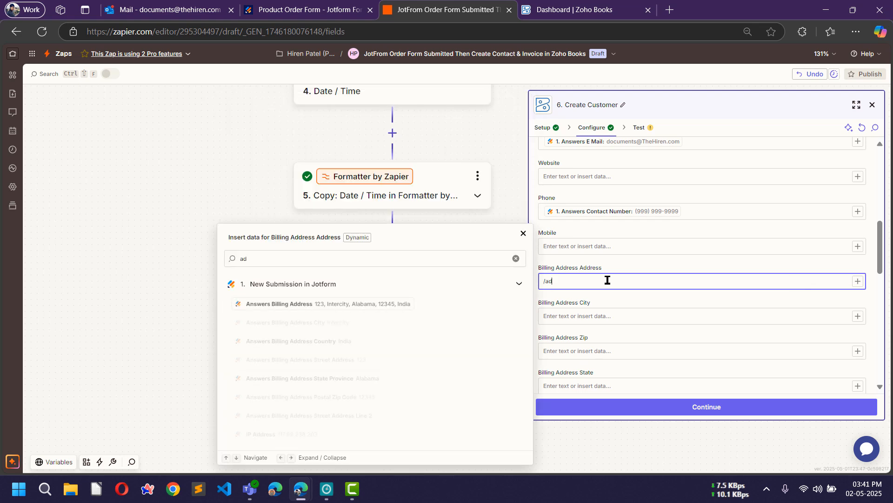
type("dress")
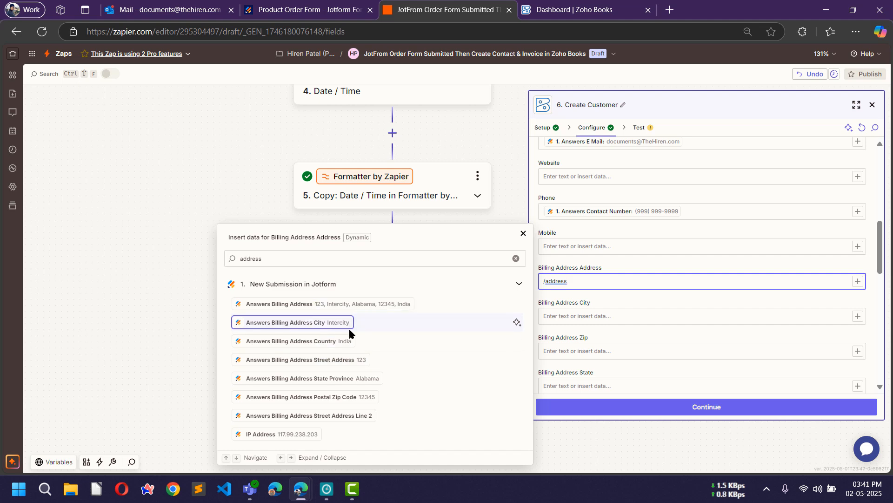
left_click(344, 361)
left_click(608, 322)
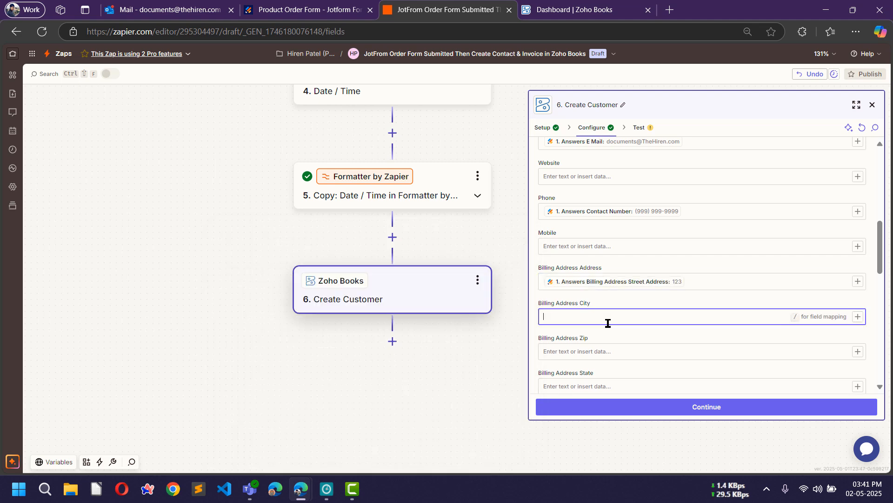
type("/city")
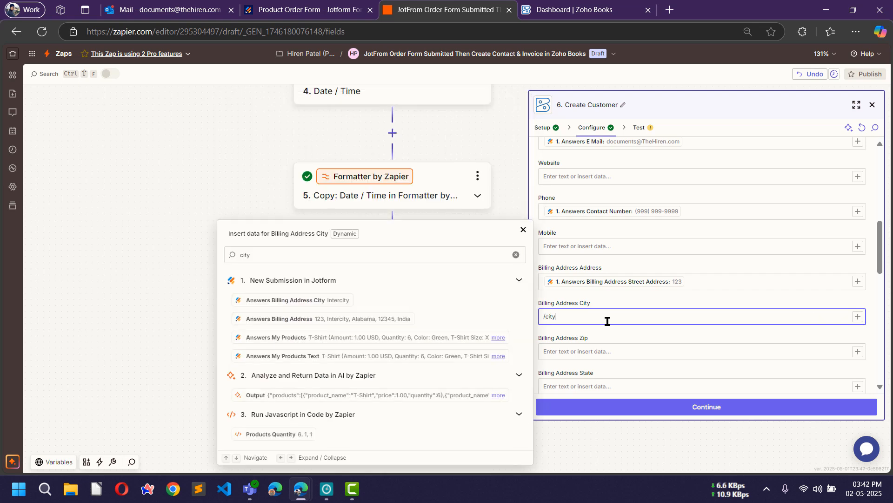
left_click(338, 299)
Step: Map the customer's Billing Address Zip field to Jotform's Answers Billing Address Postal Zip Code
left_click(589, 357)
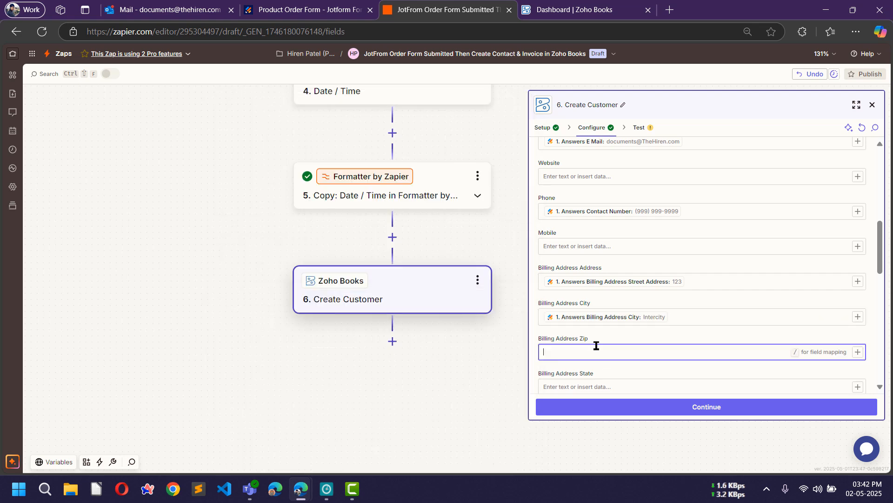
type("/z")
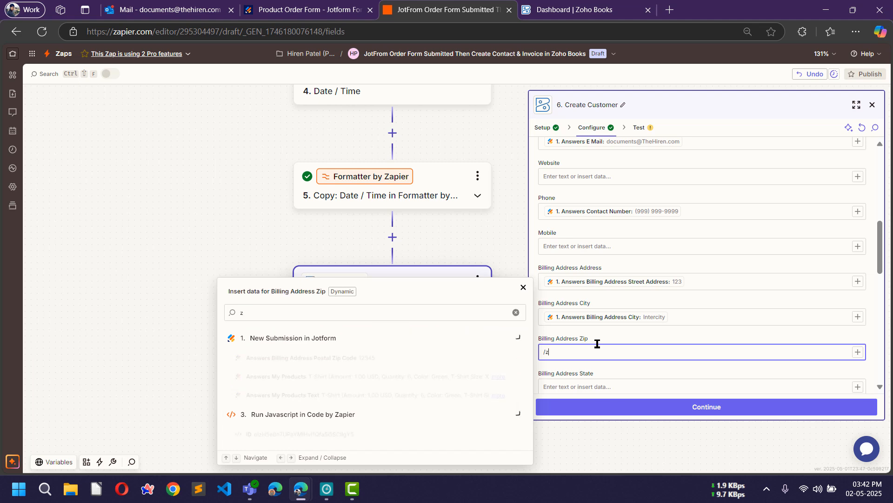
type("ip")
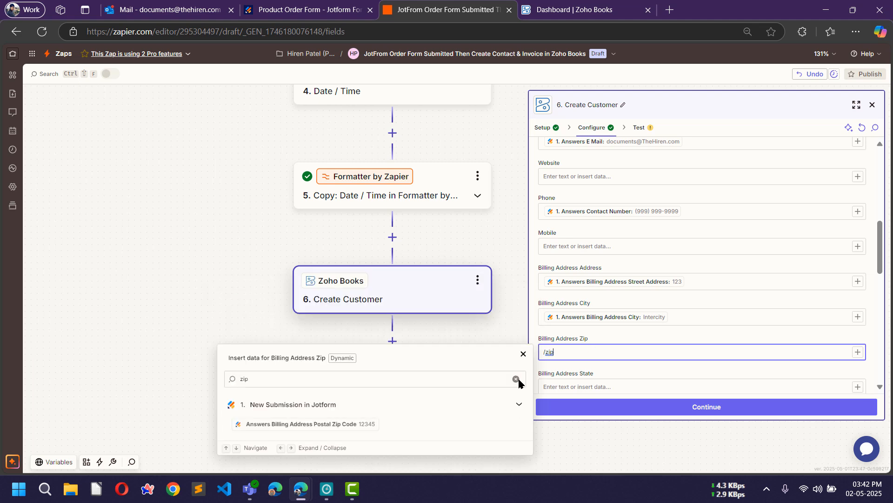
left_click(353, 424)
Step: Map Billing Address State to Answers Billing Address State Province and Billing Address Country to Answers Billing Address Country
scroll(605, 275, "down", 3)
left_click(609, 277)
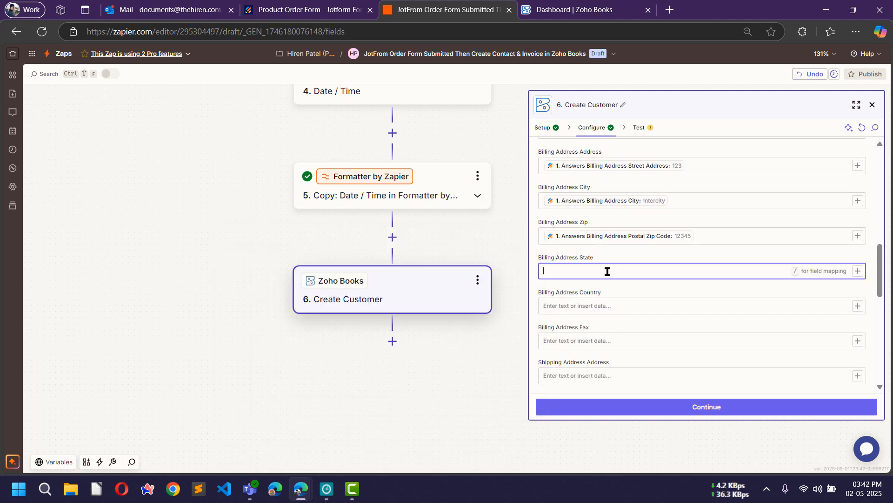
type("/stat")
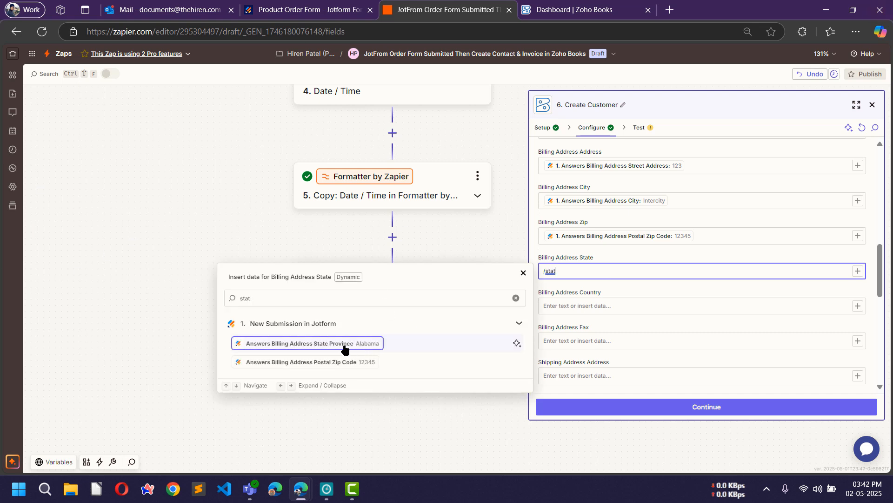
left_click(329, 344)
left_click(634, 312)
type("/coun")
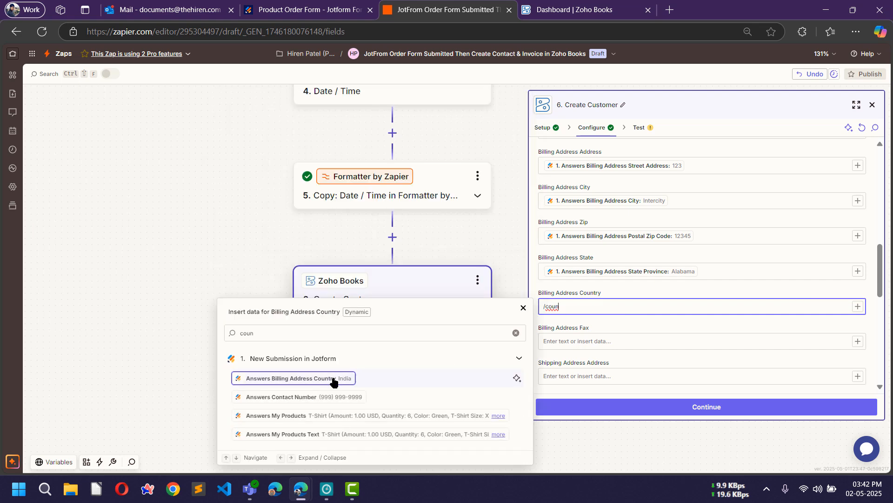
left_click(334, 378)
left_click(638, 287)
Step: Leave the remaining customer fields empty and test the Create Customer step to send the contact to Zoho Books
scroll(638, 286, "down", 3)
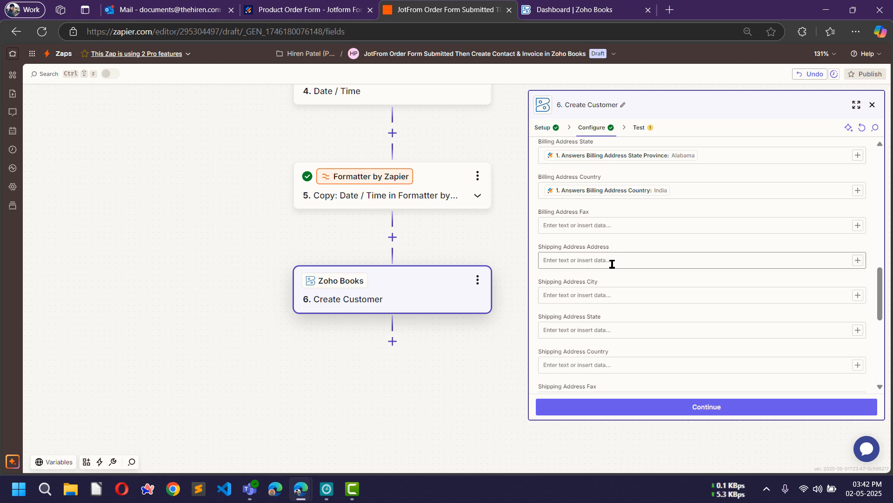
scroll(588, 194, "up", 2)
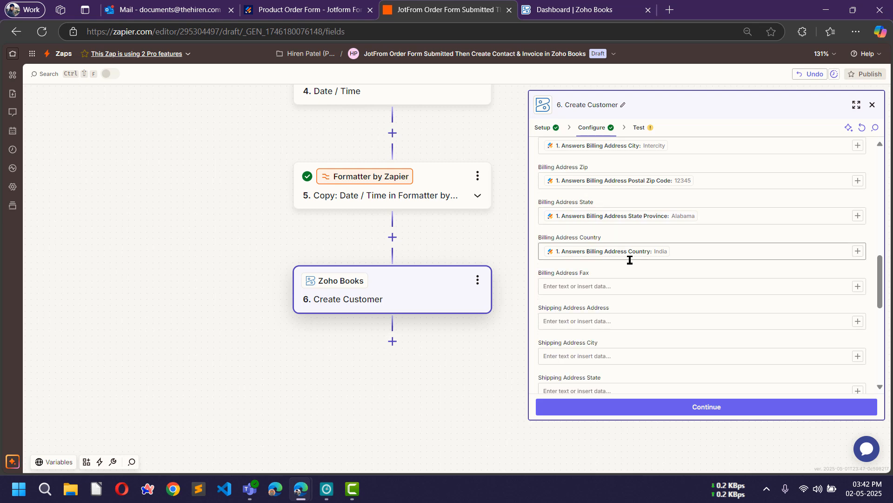
scroll(630, 258, "down", 3)
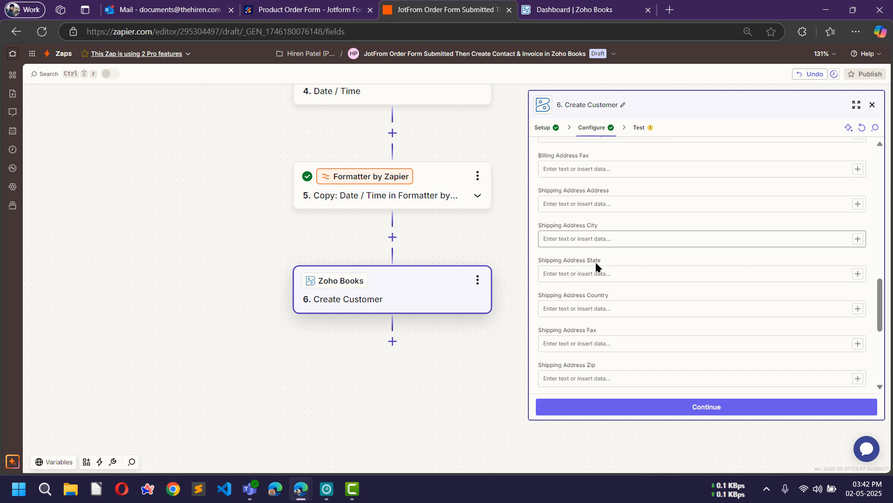
scroll(596, 273, "down", 5)
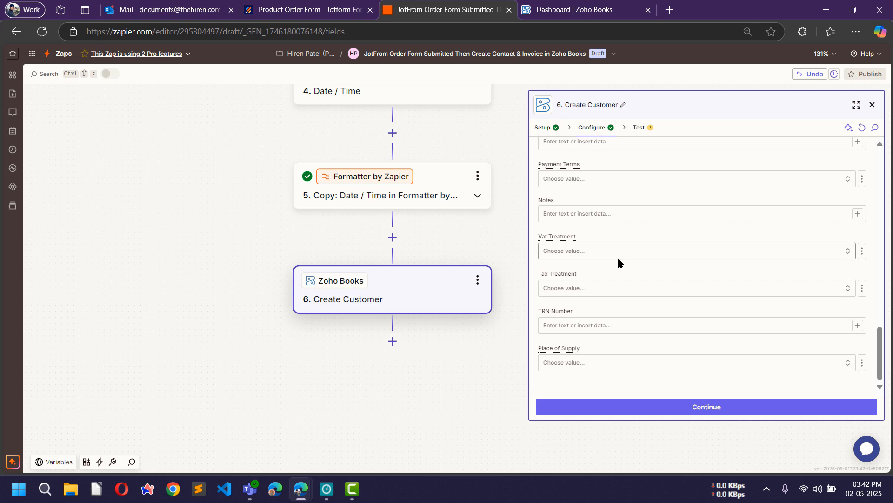
scroll(618, 256, "up", 1)
left_click(728, 407)
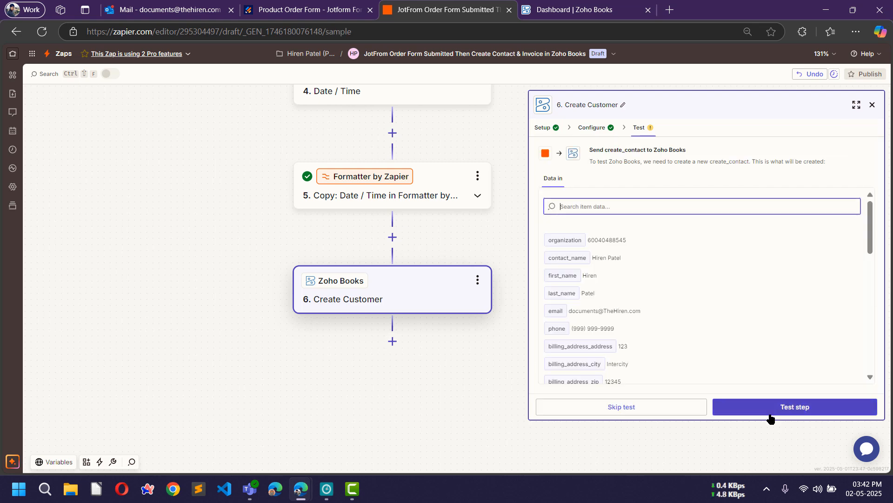
left_click(791, 412)
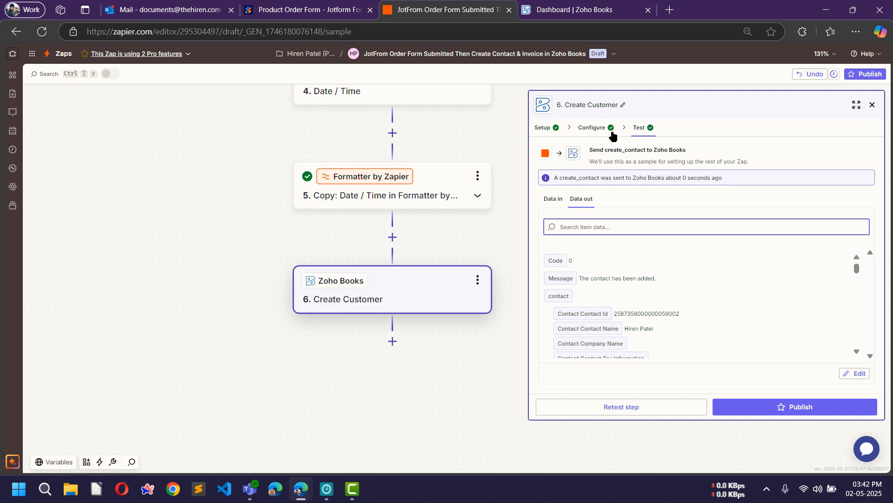
Step: Switch to Zoho Books and check the customer list for the test contact, plus the invoice list
left_click(540, 4)
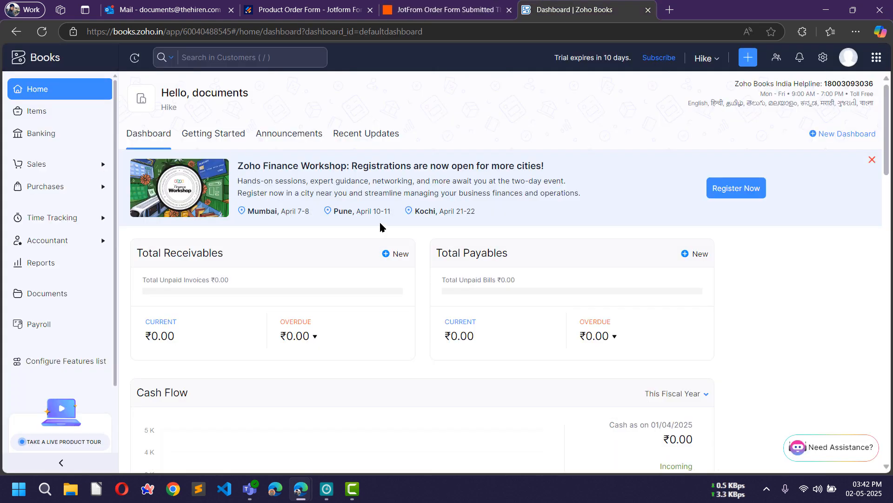
left_click(44, 166)
left_click(49, 186)
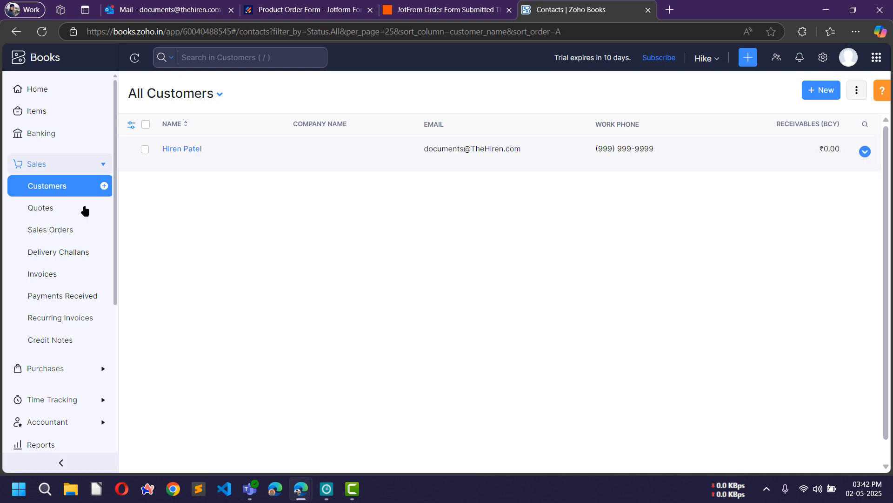
left_click(46, 278)
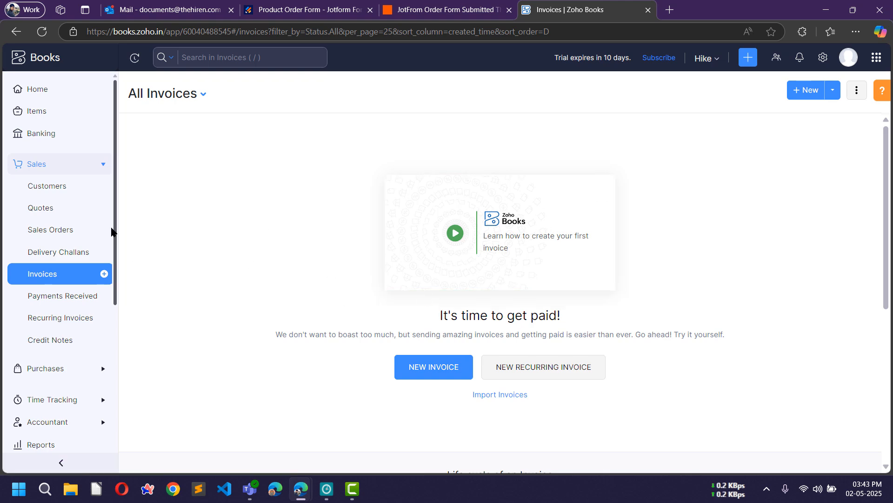
Step: Switch back to the Zap in Zapier and add a Zoho Books action after Create Customer with the Create Sales Invoice event
left_click(438, 6)
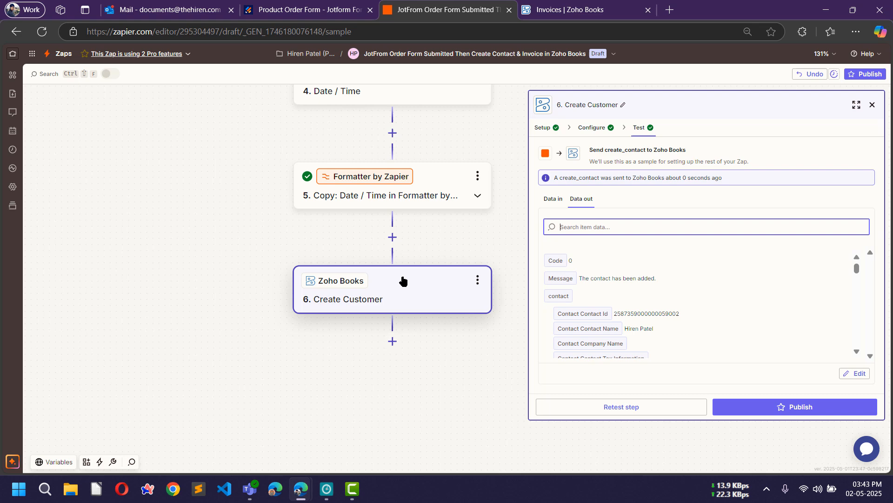
left_click(392, 341)
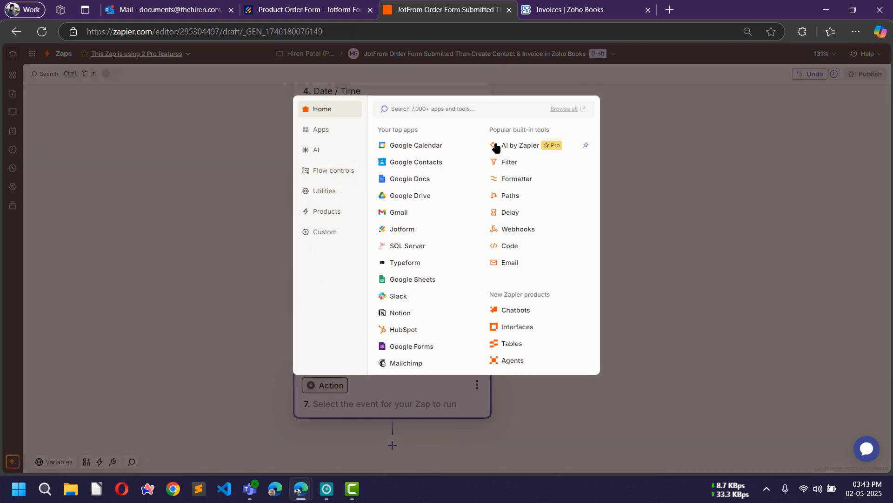
type("zoho")
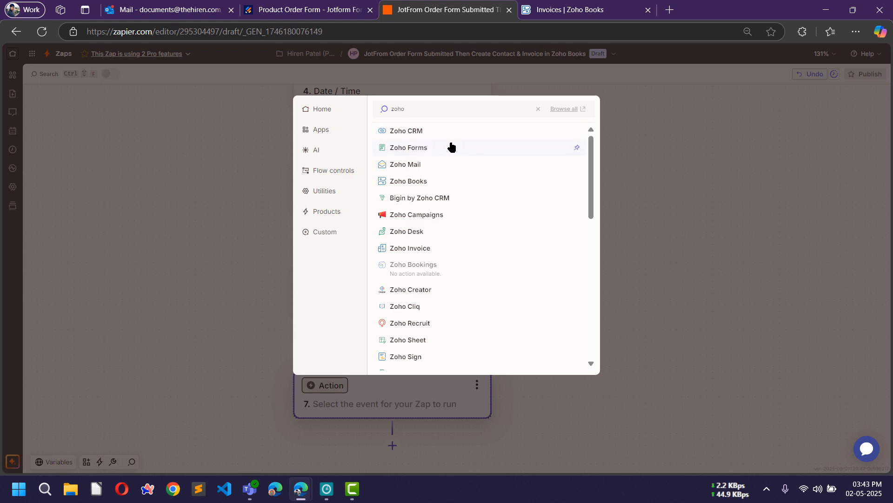
left_click(444, 185)
left_click(601, 206)
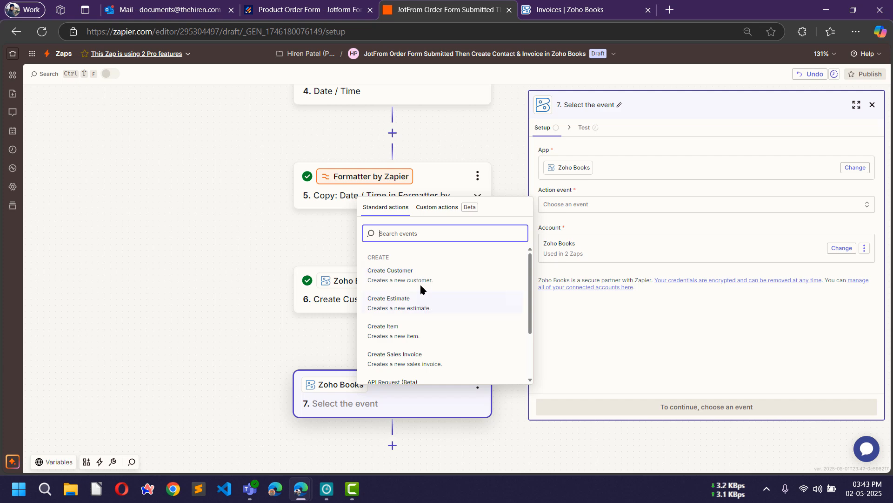
scroll(427, 296, "down", 1)
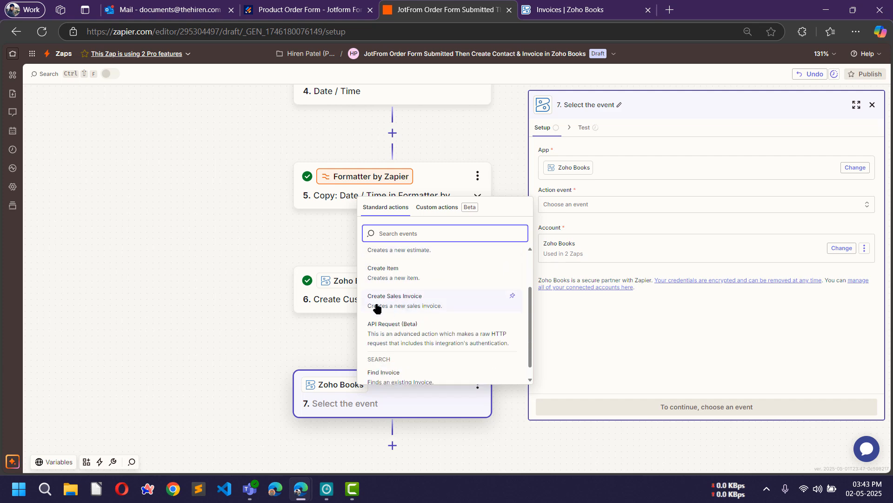
left_click(414, 305)
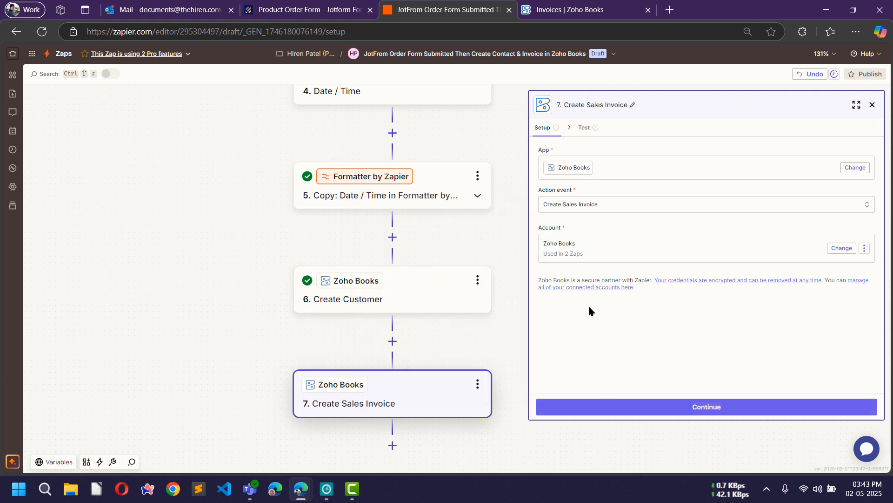
left_click(756, 409)
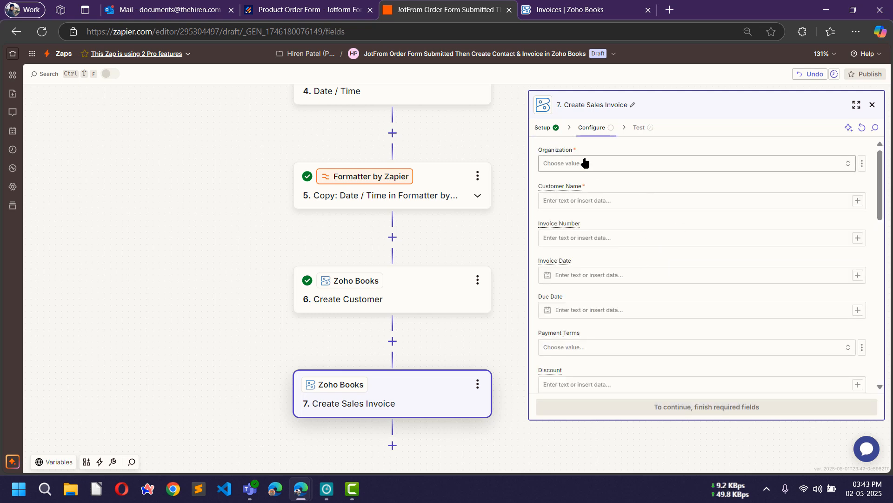
Step: Set the sales invoice's Organization to Hike and map Customer Name to Contact Contact Name from the Create Customer step
left_click(585, 162)
left_click(399, 196)
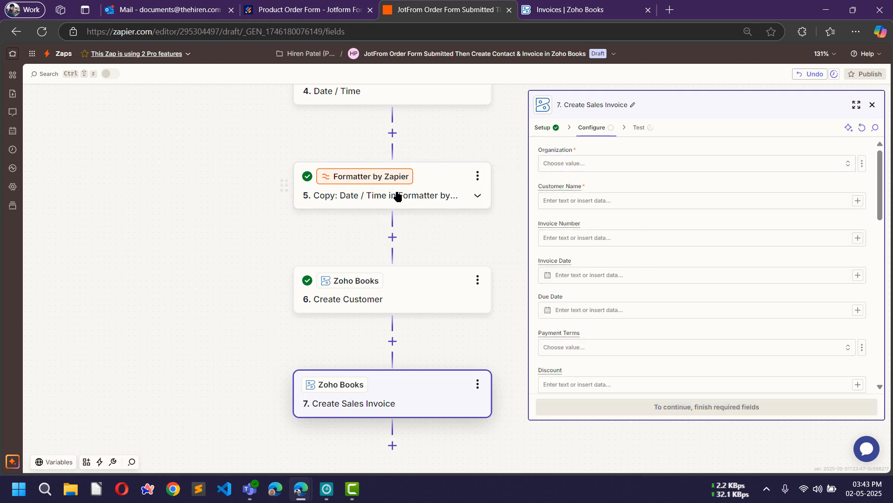
left_click(599, 201)
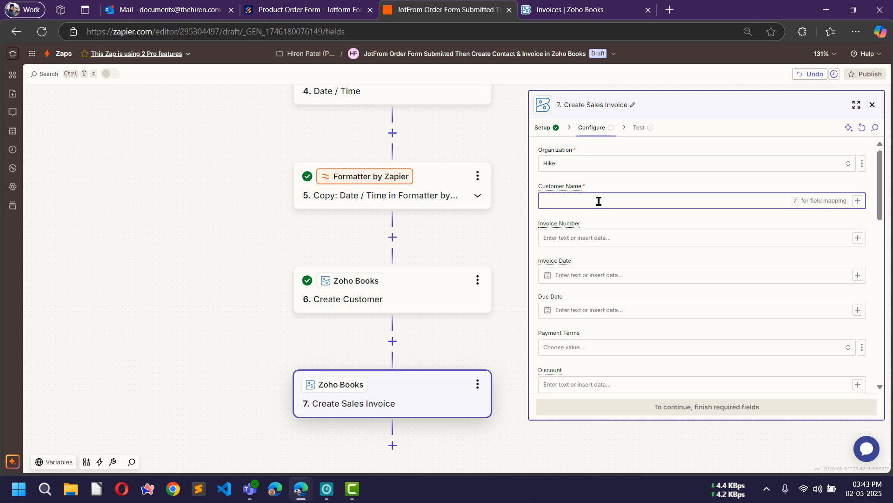
type("/")
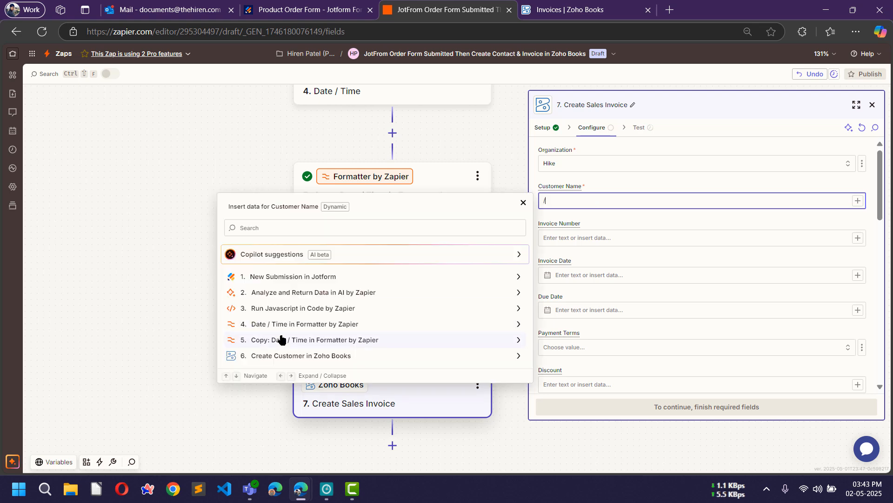
left_click(303, 355)
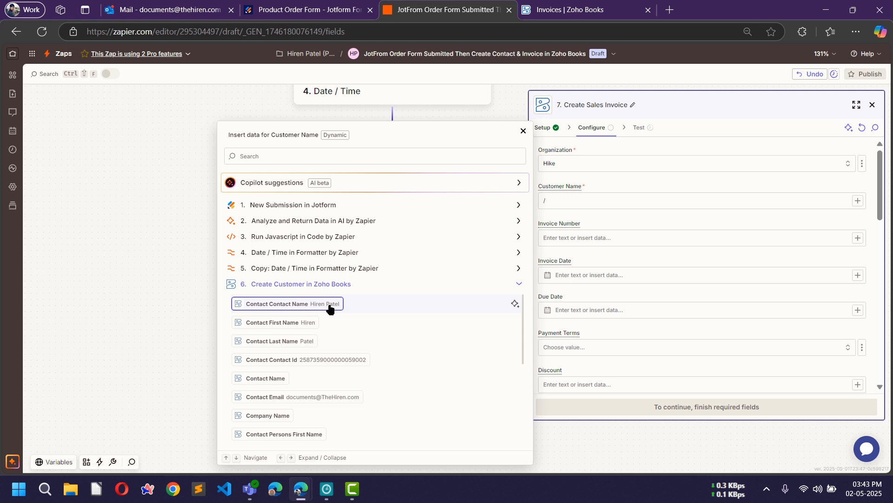
left_click(289, 305)
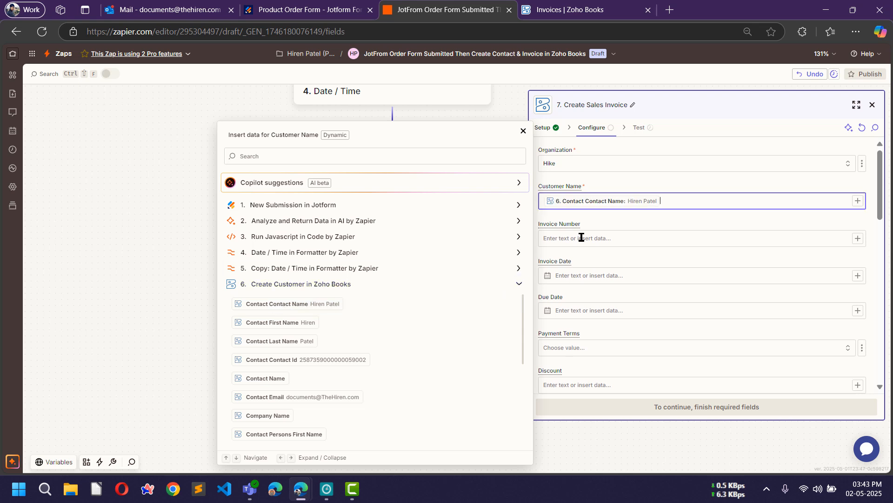
left_click(616, 182)
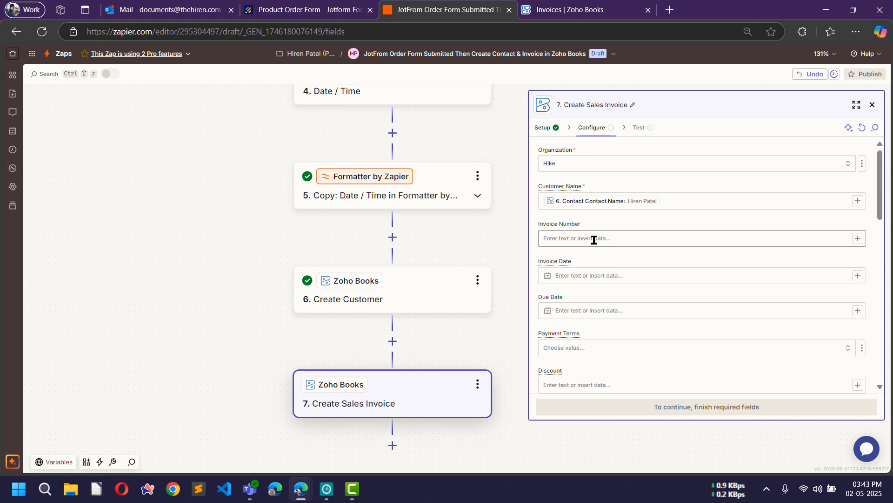
Step: Map the invoice's Invoice Date field to the Output of step 4, Date / Time in Formatter
scroll(594, 239, "down", 1)
left_click(588, 219)
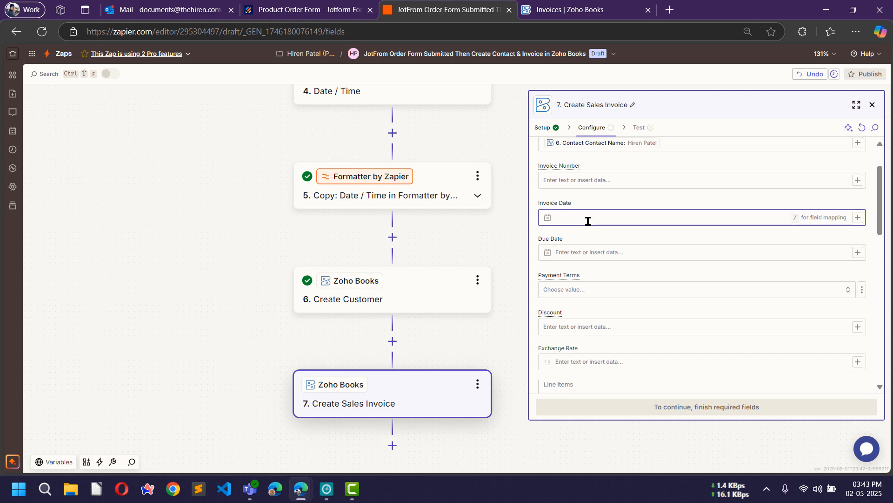
type("/")
left_click(286, 343)
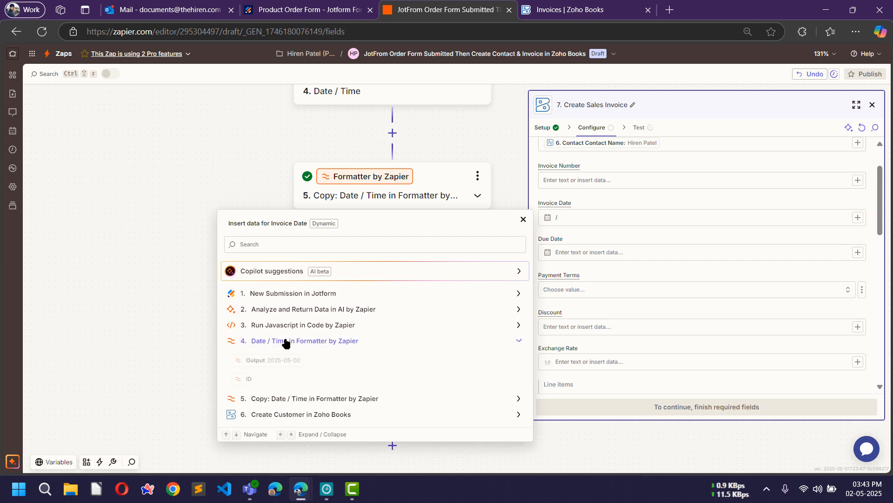
left_click(277, 360)
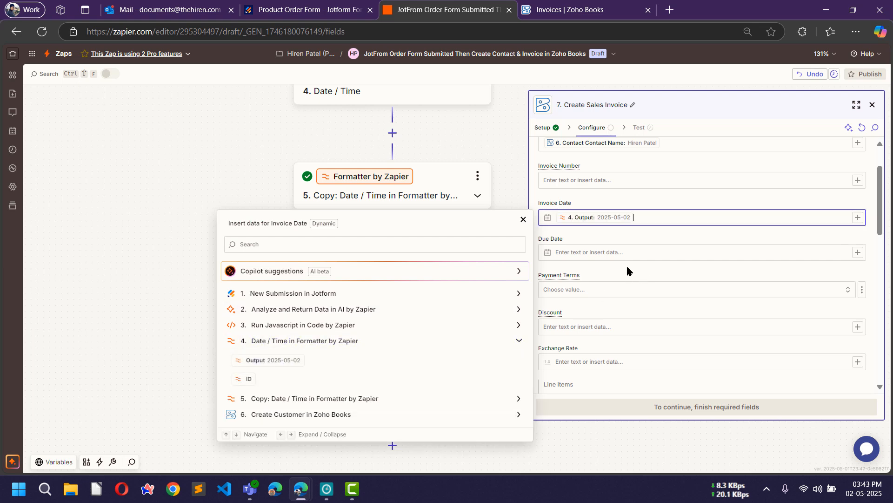
Step: Map the invoice's Due Date field to the Output of step 5, Copy: Date / Time in Formatter
left_click(602, 253)
type("/")
left_click(269, 391)
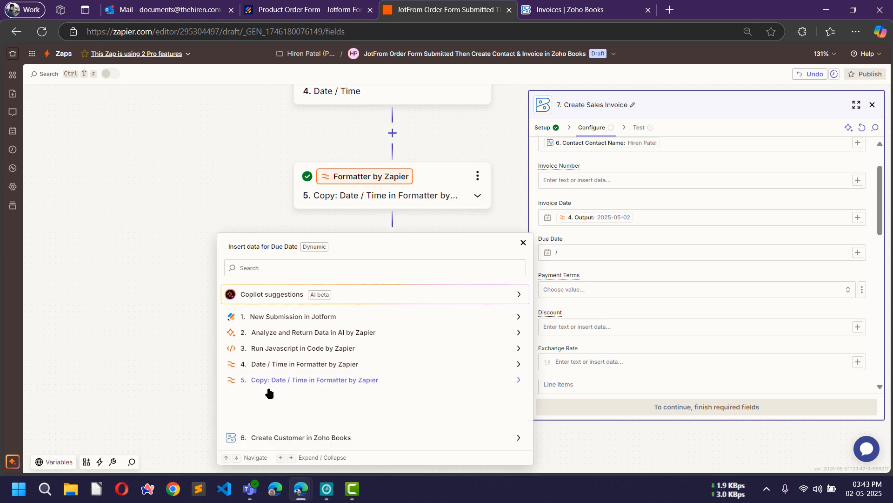
left_click(268, 399)
left_click(677, 238)
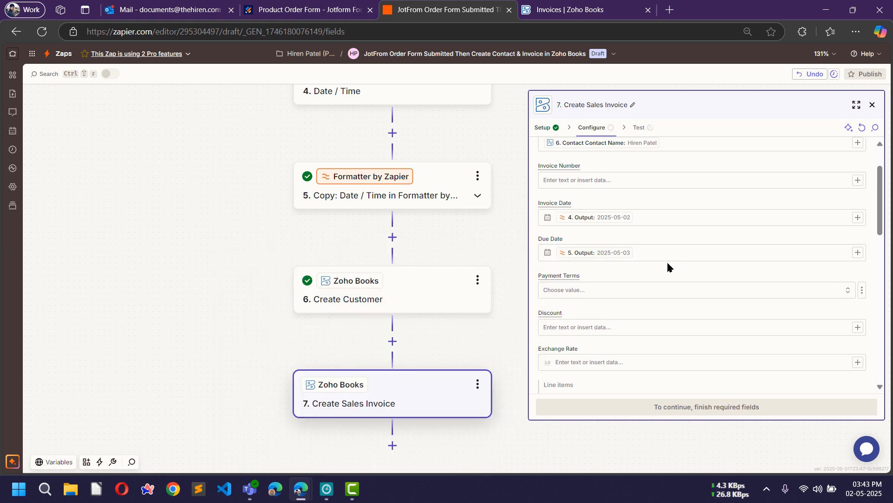
Step: Map the invoice line item's Item Name to Products Product Name from step 3, Run Javascript in Code by Zapier
scroll(666, 264, "down", 3)
scroll(663, 269, "down", 1)
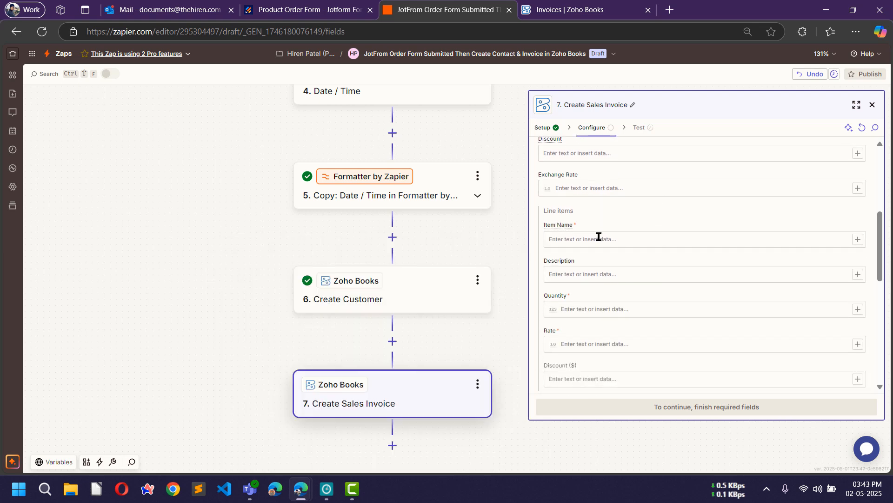
left_click(580, 241)
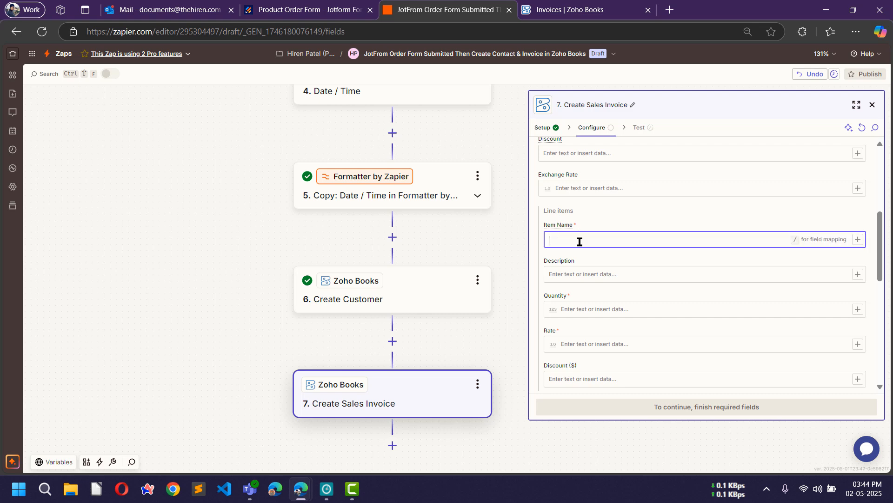
type("/")
left_click(325, 347)
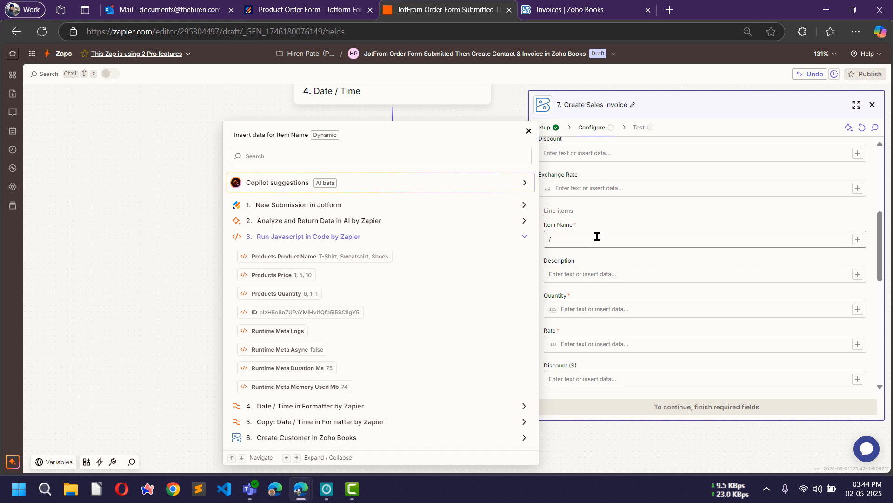
left_click(326, 257)
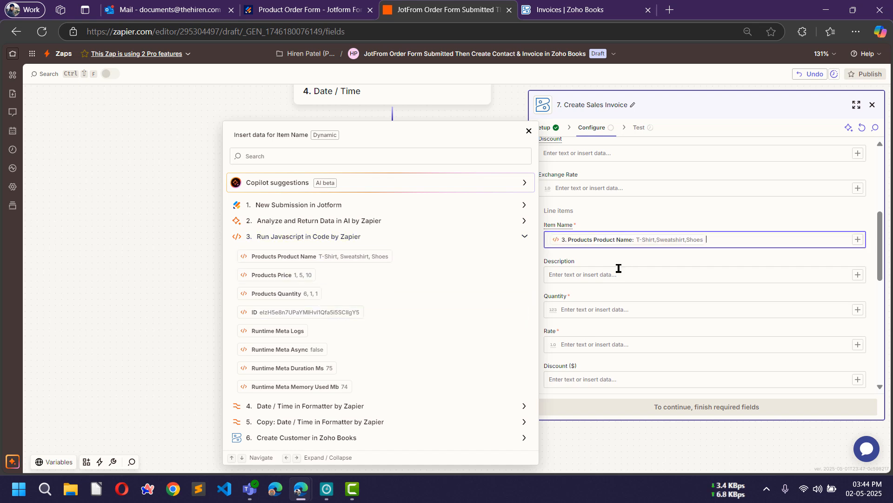
Step: Map the line item's Quantity to Products Quantity from the Run Javascript step
left_click(602, 312)
type("/")
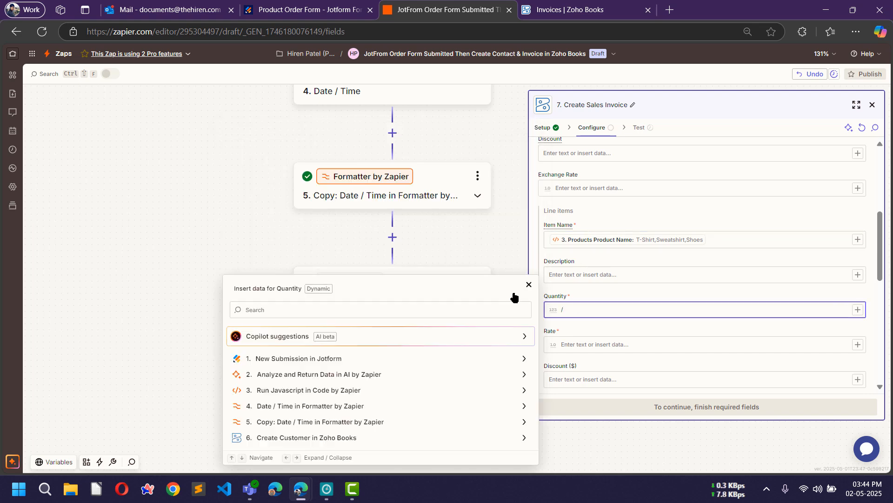
left_click(370, 390)
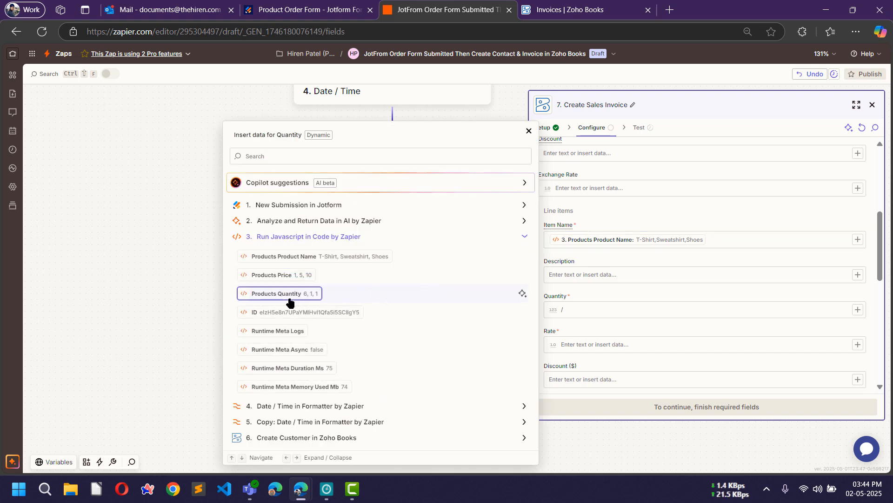
left_click(288, 295)
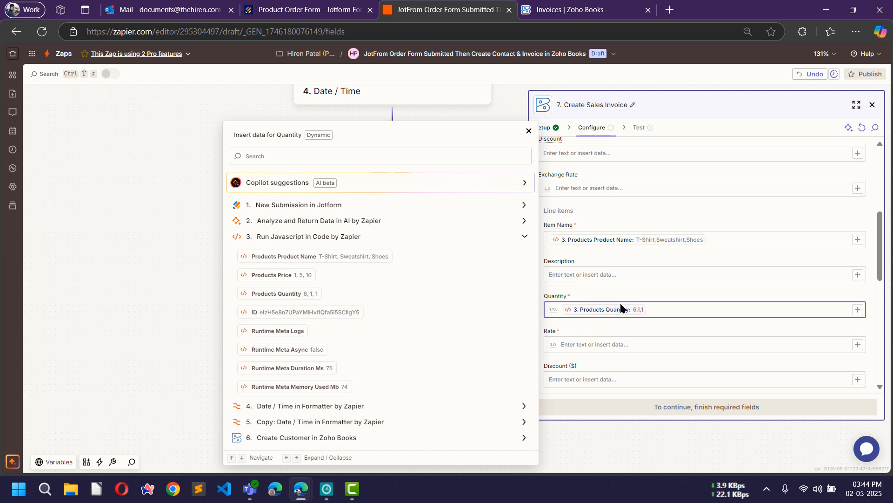
Step: Map the line item's Rate to Products Price from the Run Javascript step
scroll(629, 303, "down", 2)
left_click(602, 291)
type("/")
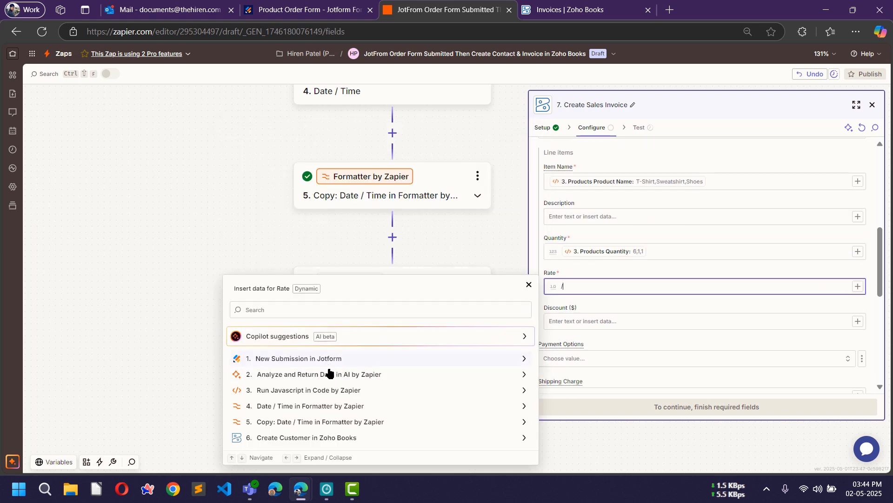
left_click(329, 392)
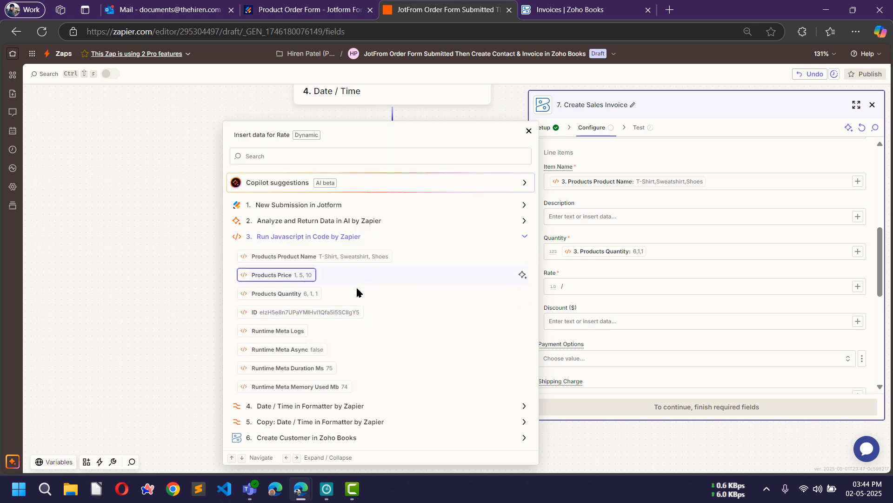
left_click(279, 275)
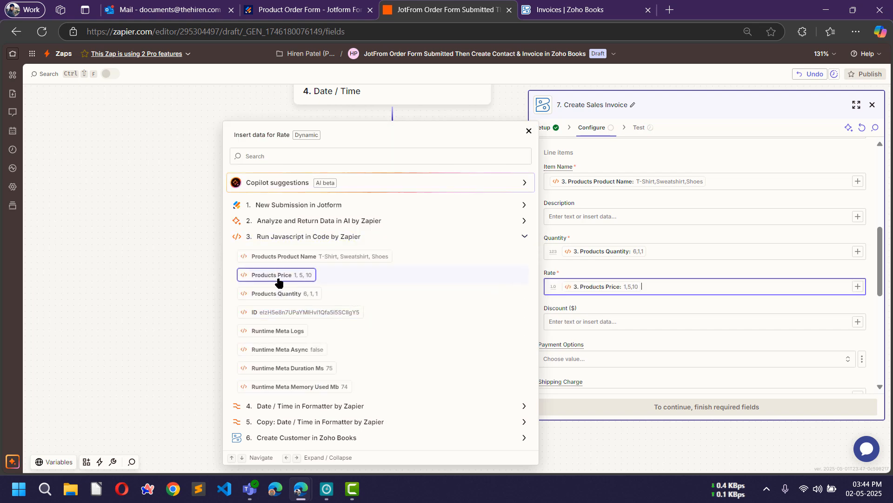
left_click(600, 270)
Step: Set the sales invoice's Send option to Yes
scroll(639, 273, "down", 2)
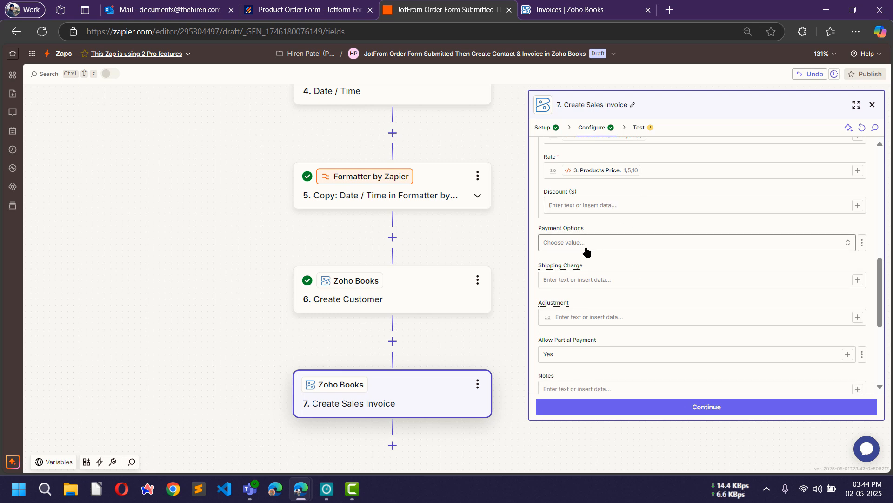
scroll(607, 300, "down", 4)
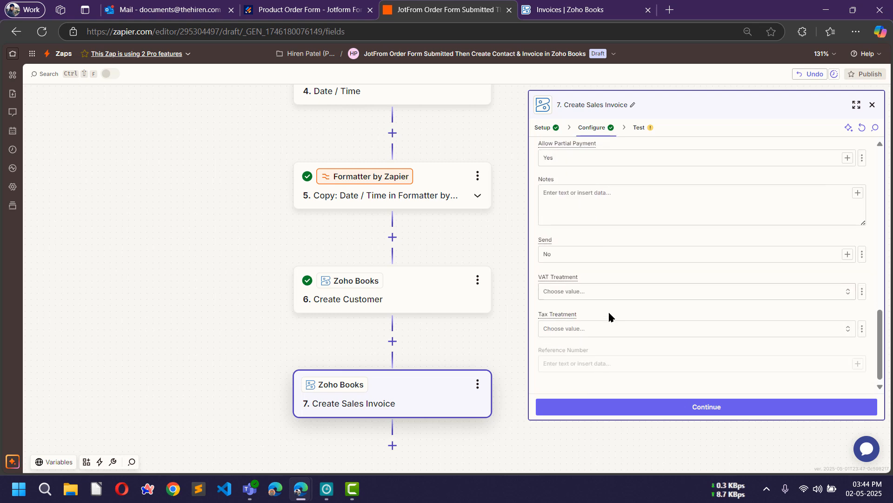
key("ctrl+a")
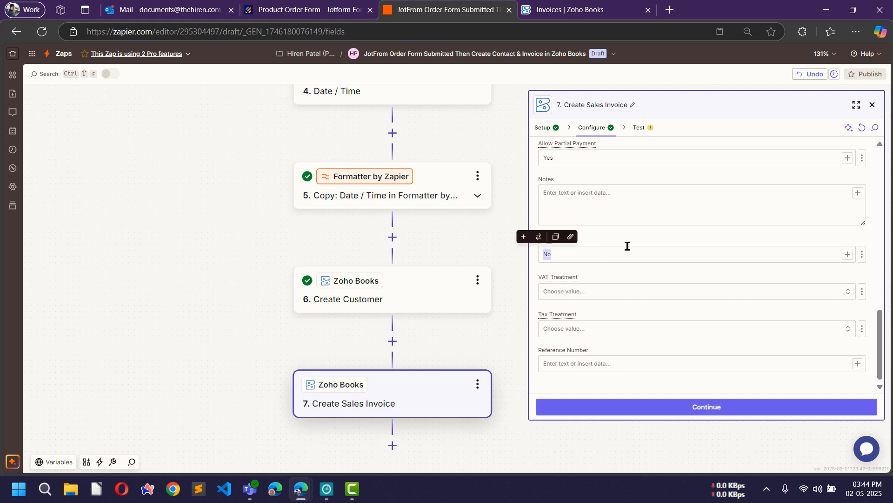
type("Yes")
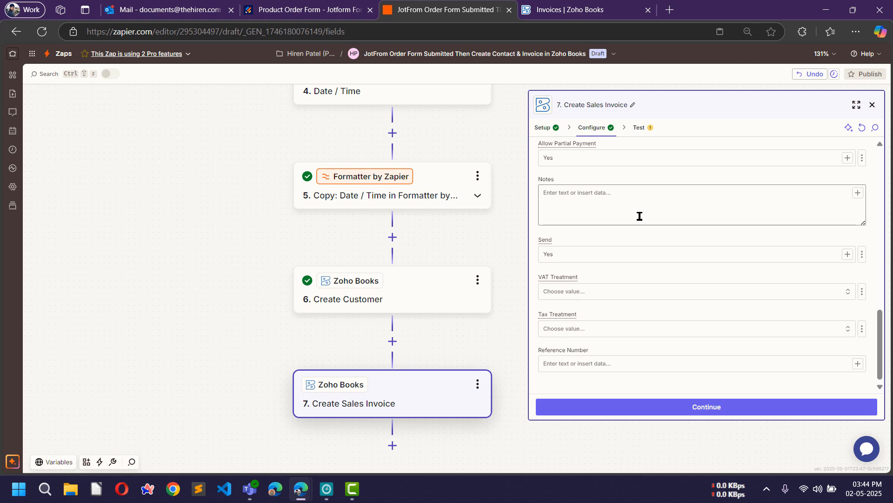
Step: Review the Create Sales Invoice fields, continue to the test stage and run the test to create the invoice in Zoho Books
scroll(650, 228, "up", 5)
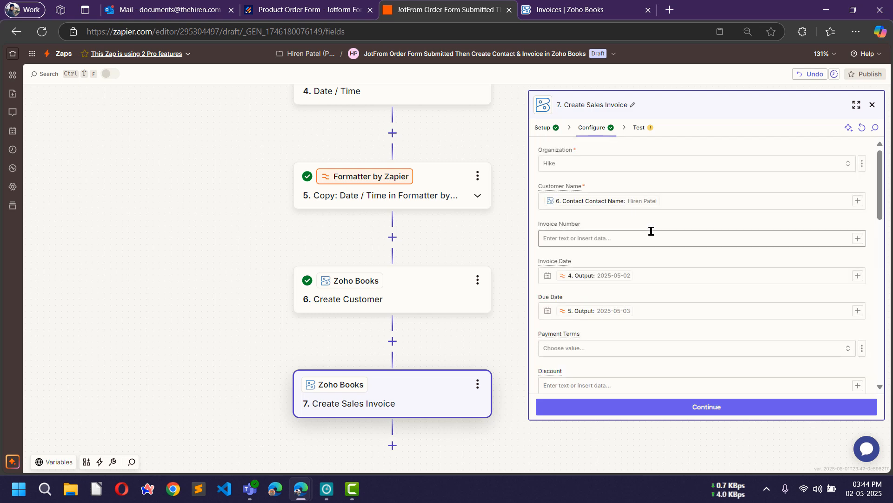
scroll(670, 270, "down", 5)
left_click(693, 407)
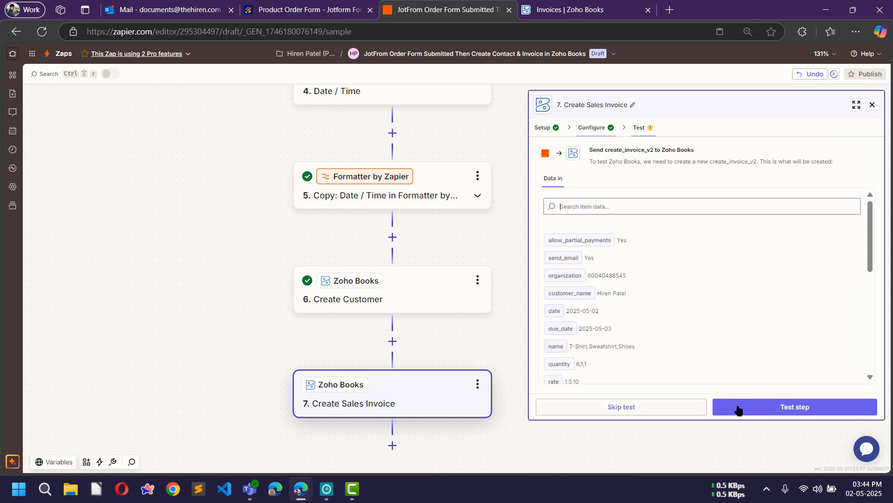
left_click(796, 408)
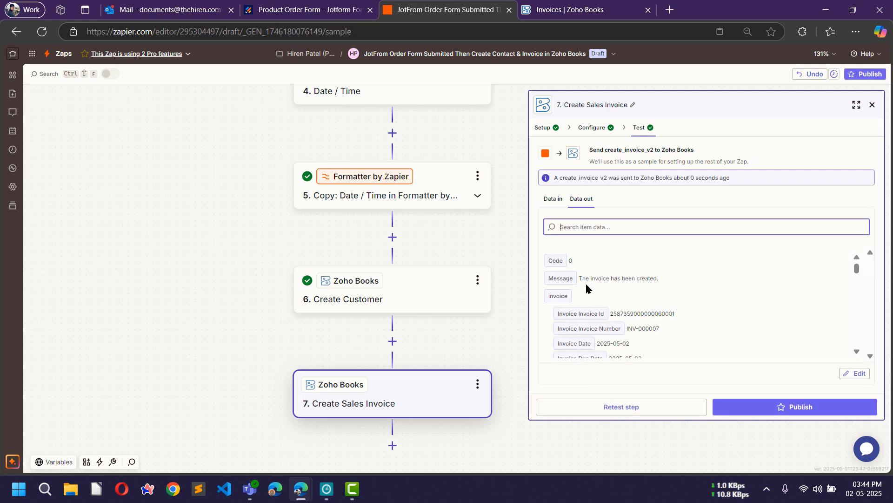
left_click_drag(585, 282, 658, 281)
left_click(599, 300)
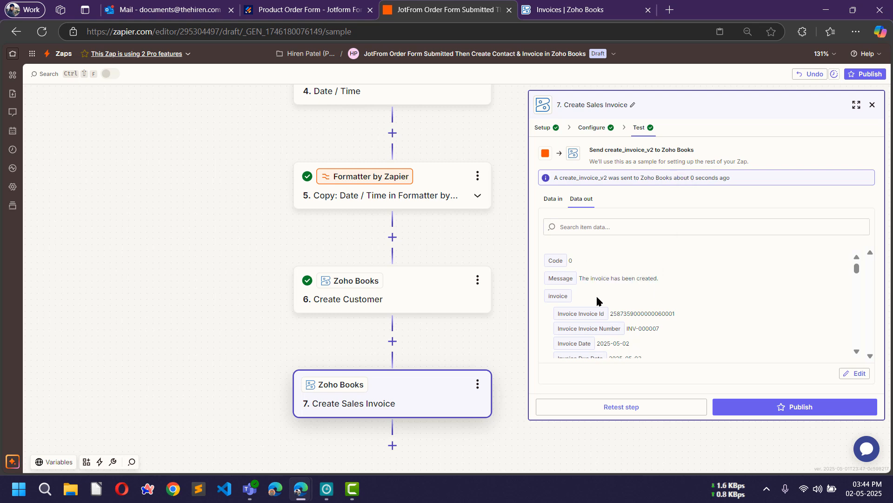
Step: Switch to Zoho Books, reload the All Invoices list and open the new invoice to check its line items
left_click(570, 9)
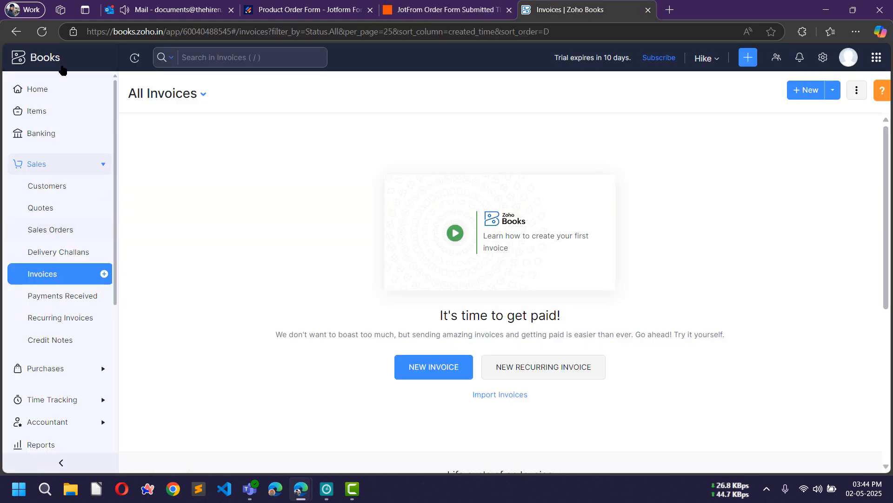
left_click(43, 32)
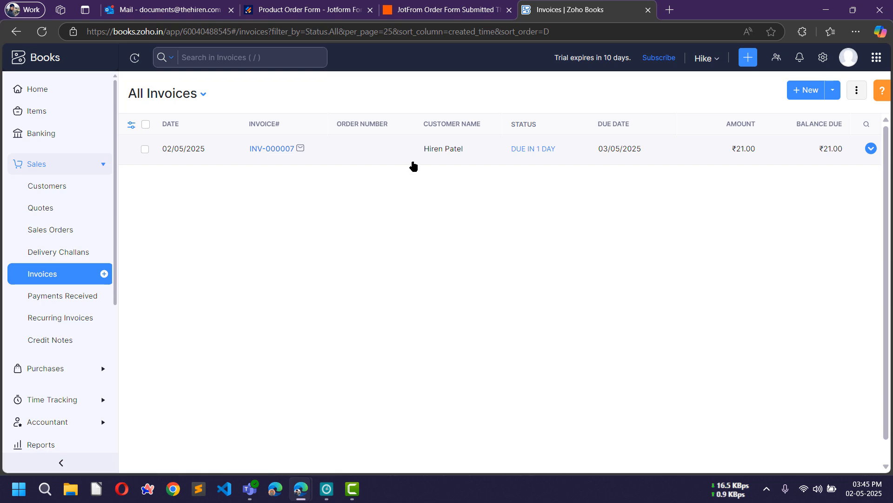
left_click(266, 150)
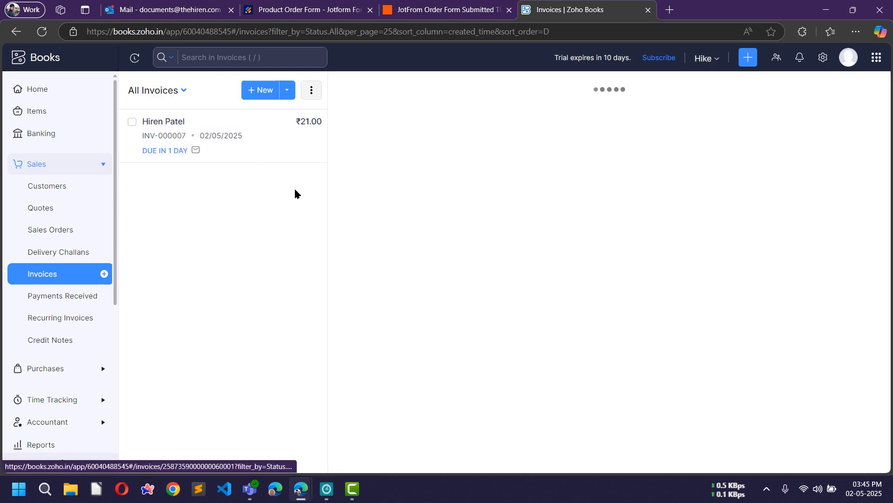
scroll(666, 296, "down", 3)
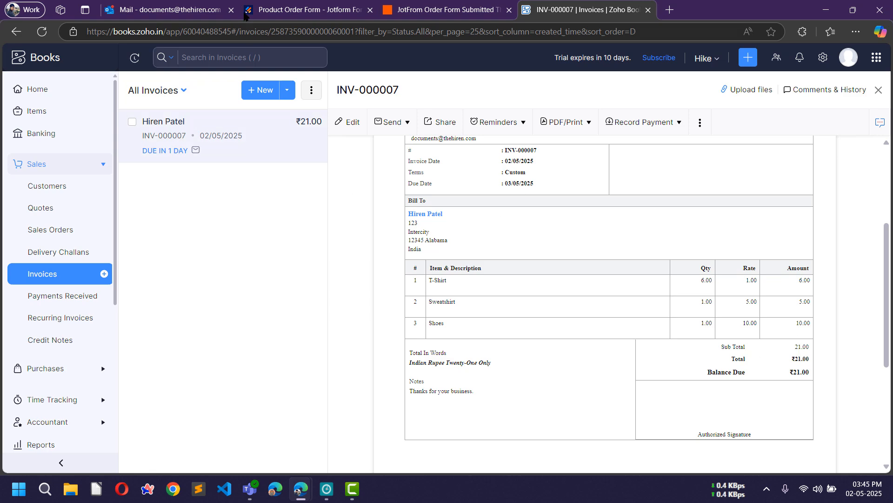
Step: Switch to the Outlook inbox and open the newest invoice email from Hike to read its details
left_click(155, 8)
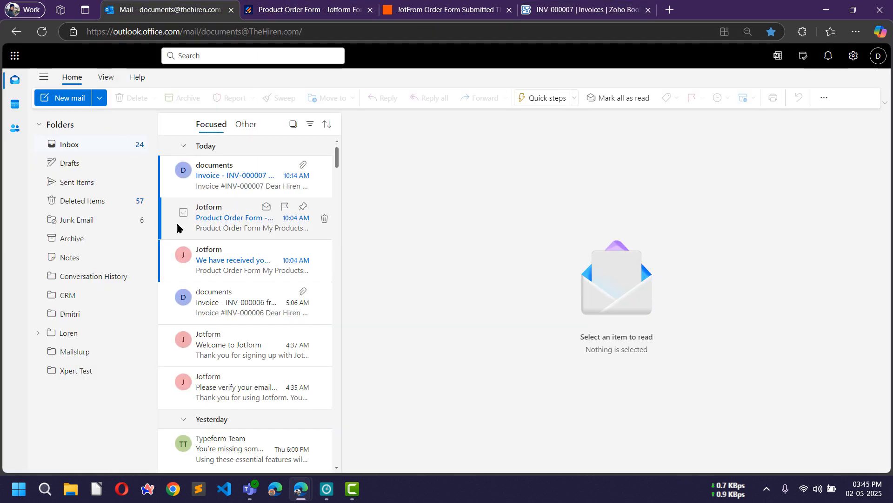
left_click(214, 178)
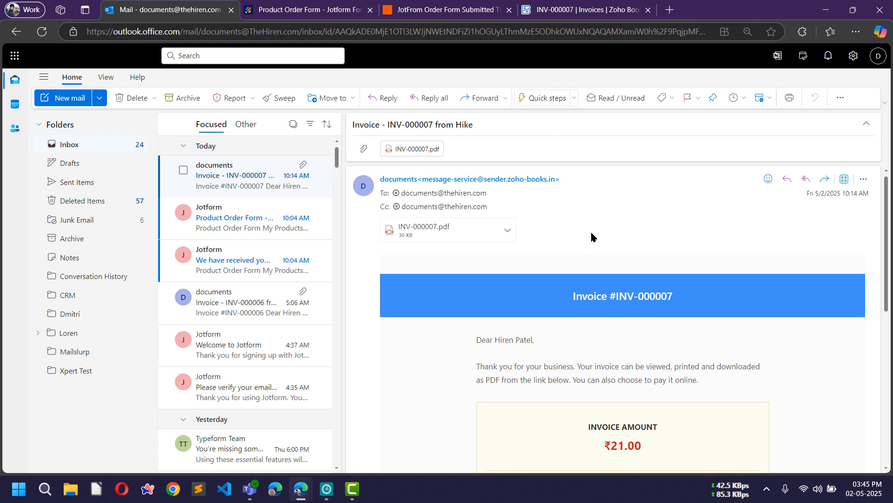
scroll(592, 227, "down", 3)
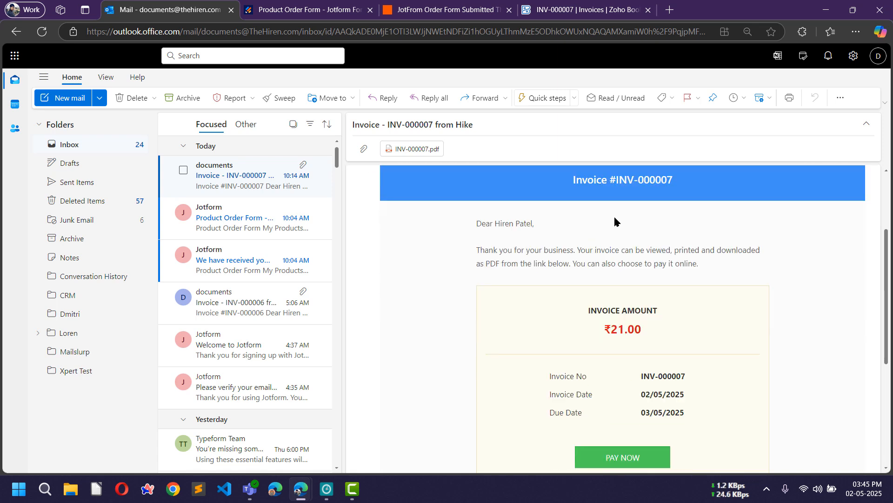
scroll(622, 307, "down", 3)
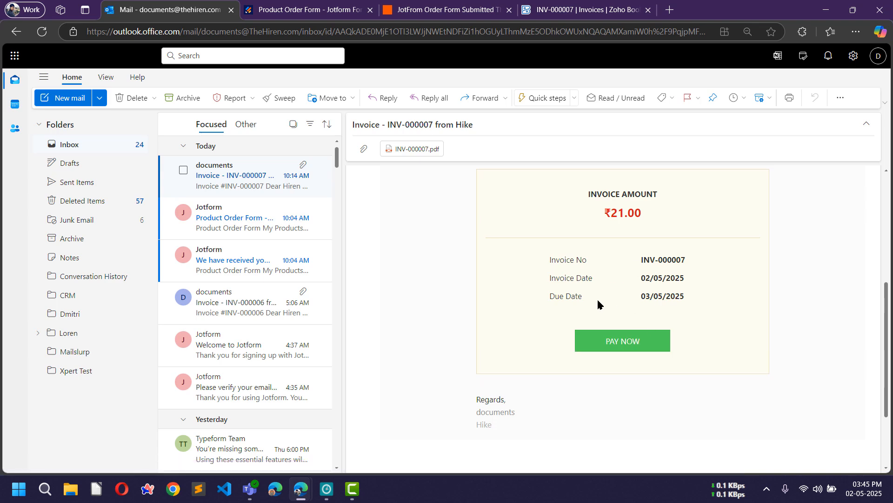
Step: Switch back to the Zap in Zapier and look over its workflow steps, briefly checking the Product Order Form in Jotform
left_click(426, 10)
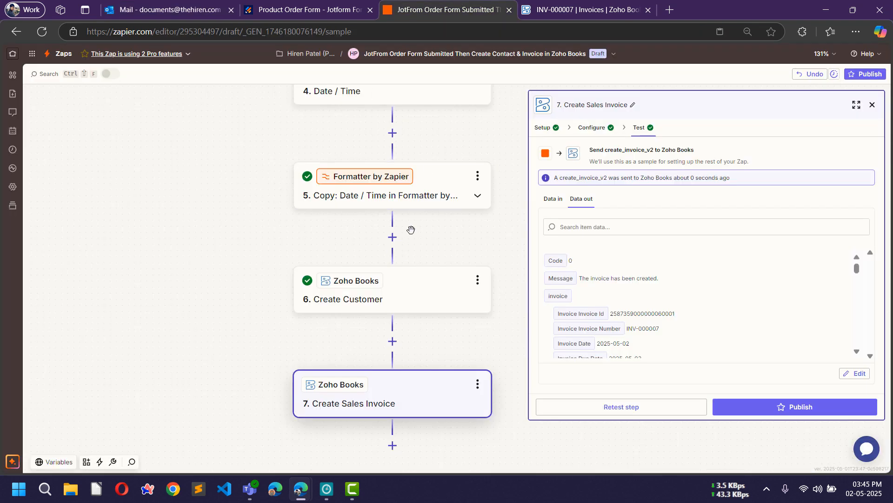
scroll(411, 230, "up", 3)
scroll(411, 229, "up", 5)
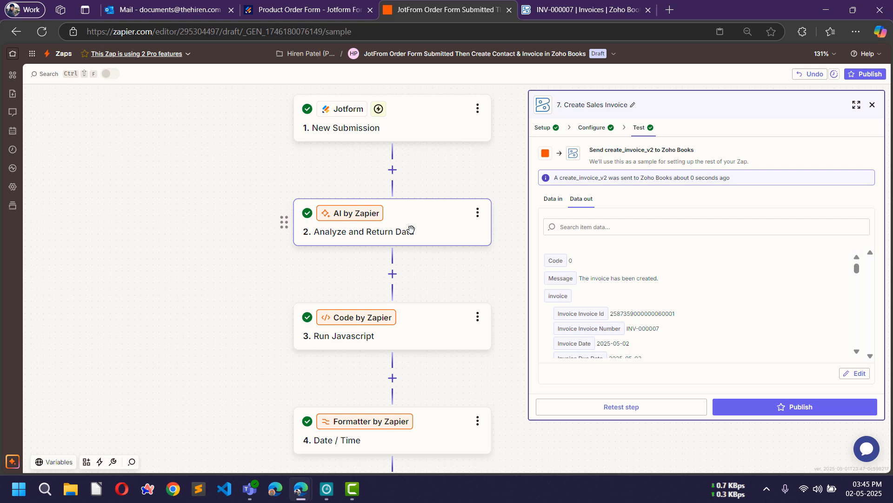
key("ctrl+shift+Tab")
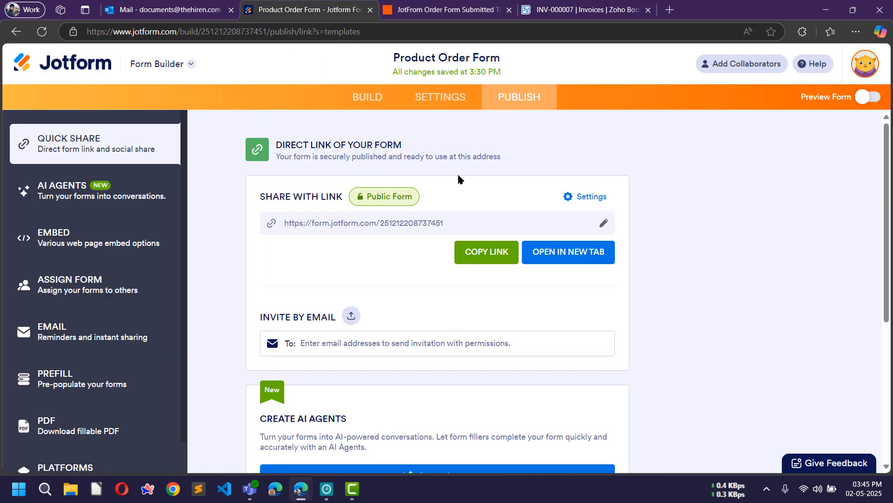
left_click(432, 3)
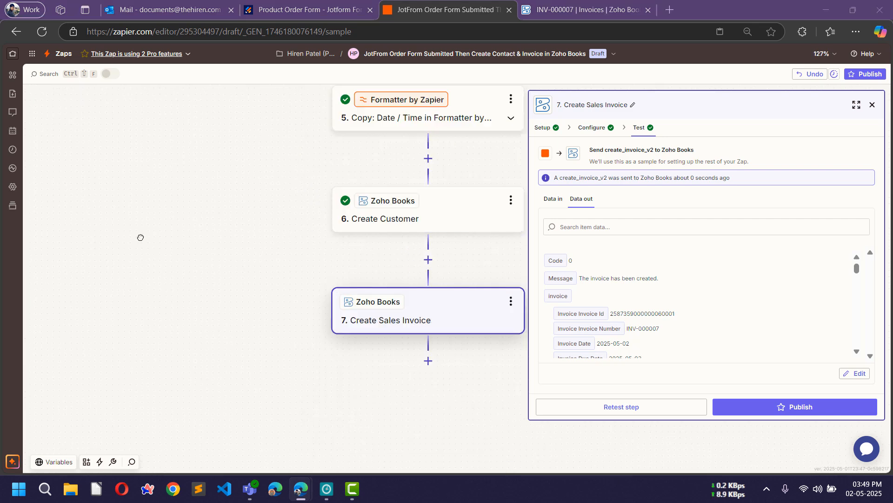
left_click(141, 237)
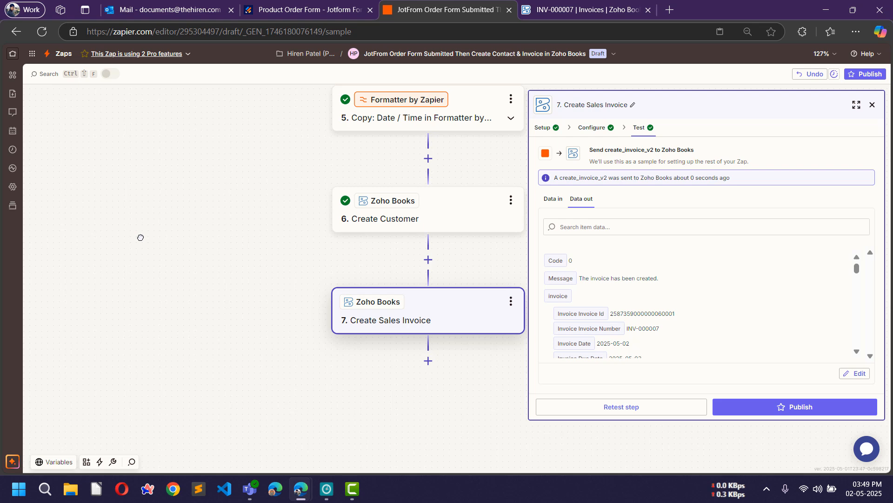